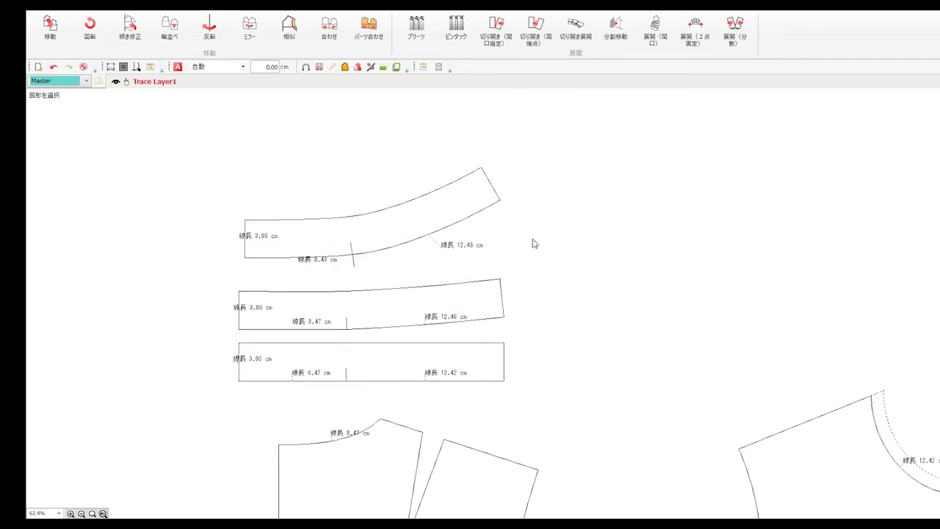
- Erase the dotted original neckline and its short dotted extensions from the front bodice, keeping the solid lowered neckline
scroll(544, 305, "down", 2)
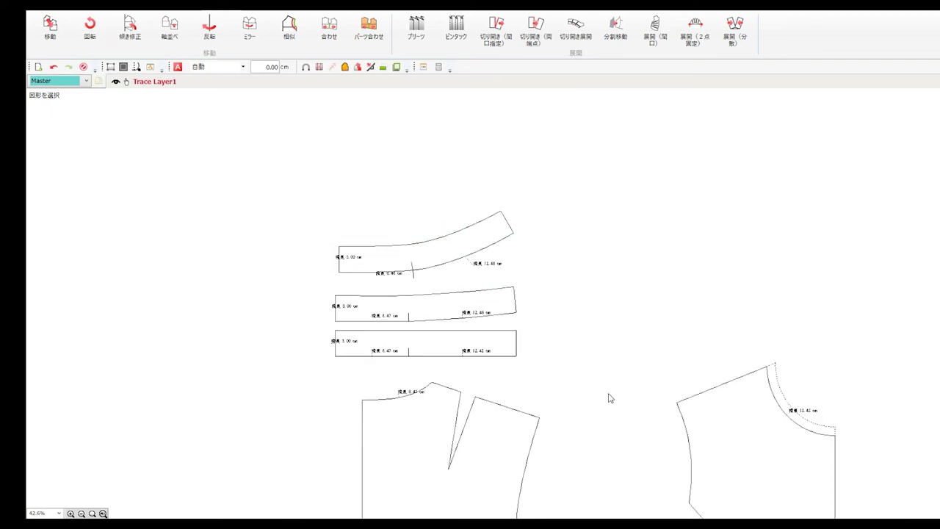
middle_click_drag(769, 309, 545, 319)
scroll(550, 309, "up", 3)
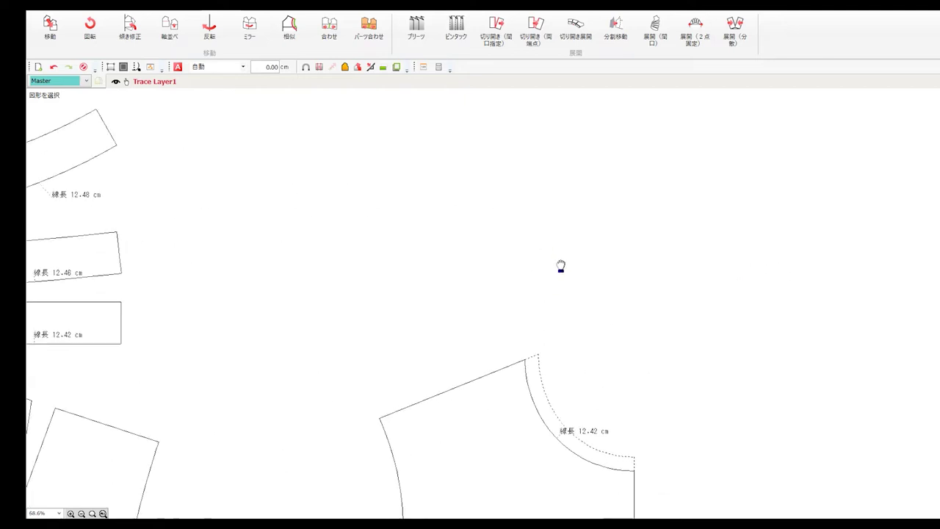
left_click(42, 31)
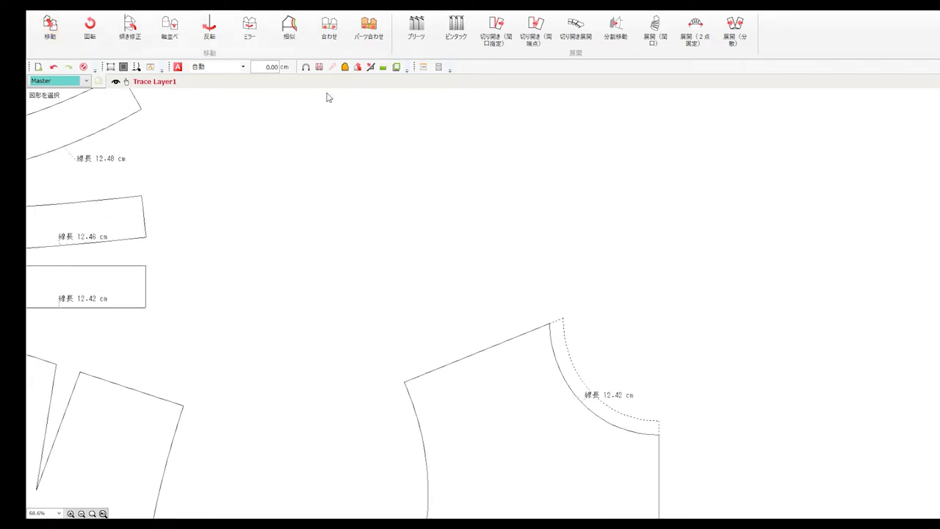
left_click(270, 7)
left_click(63, 28)
left_click_drag(551, 302, 582, 331)
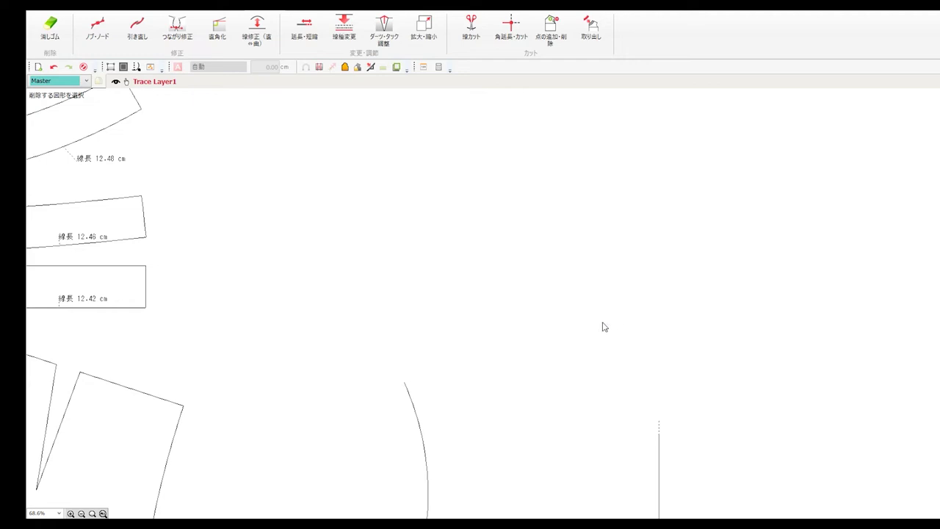
key("ctrl+z")
left_click_drag(556, 292, 581, 336)
scroll(610, 354, "down", 1)
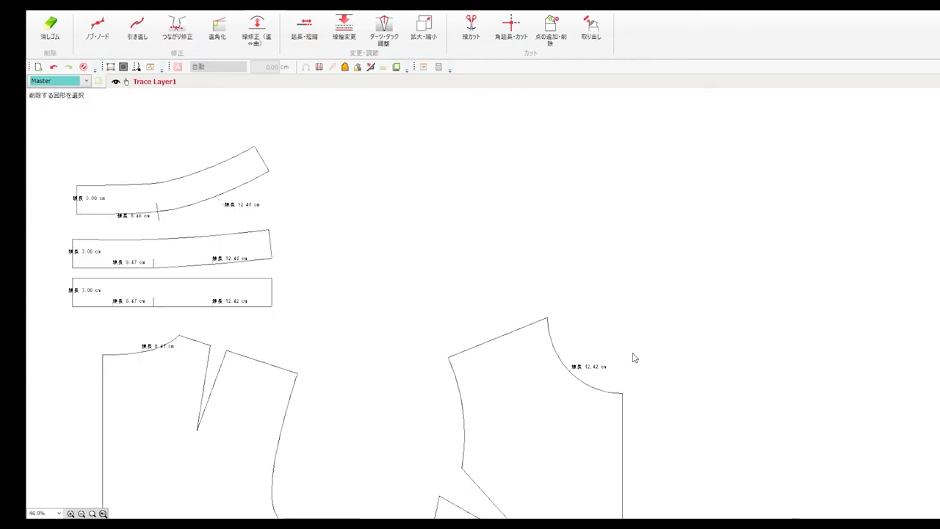
- Convert the back bodice, the front bodice and the three collar pieces into pattern parts
scroll(632, 357, "down", 3)
scroll(692, 315, "up", 3)
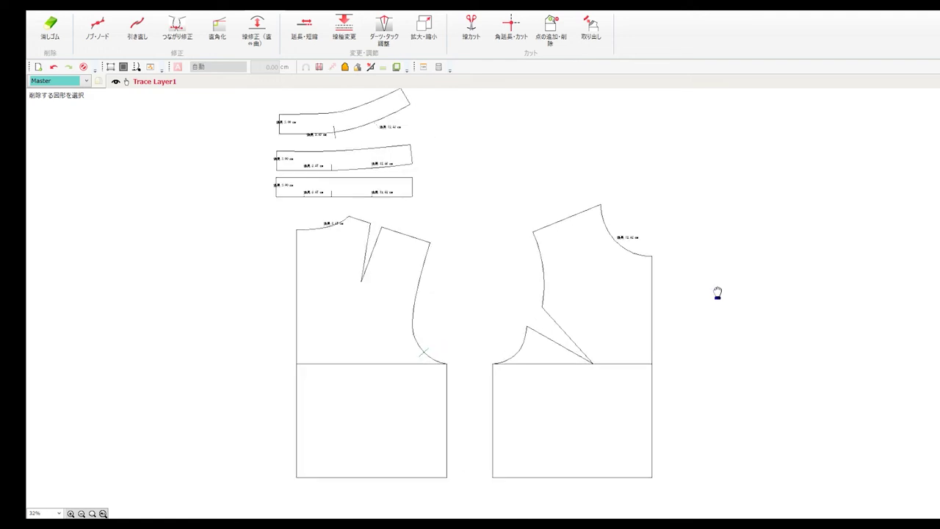
left_click(342, 12)
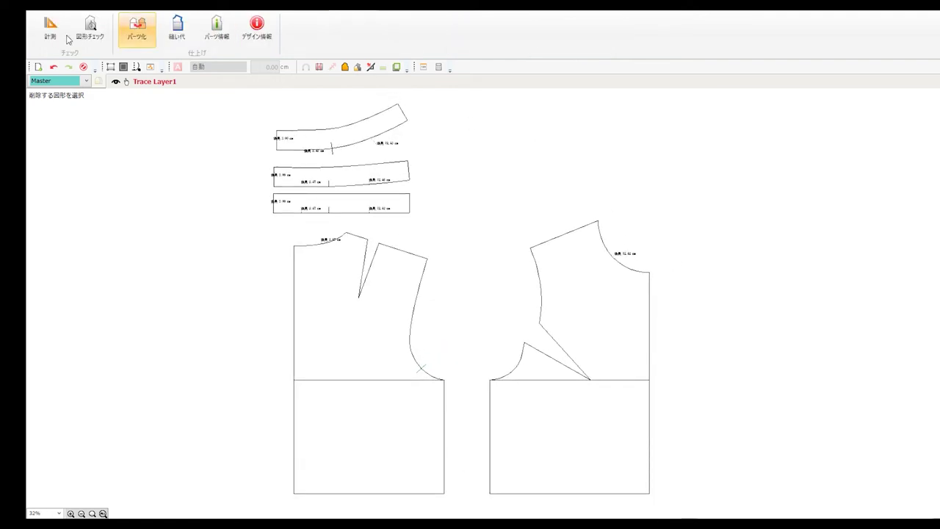
left_click(137, 30)
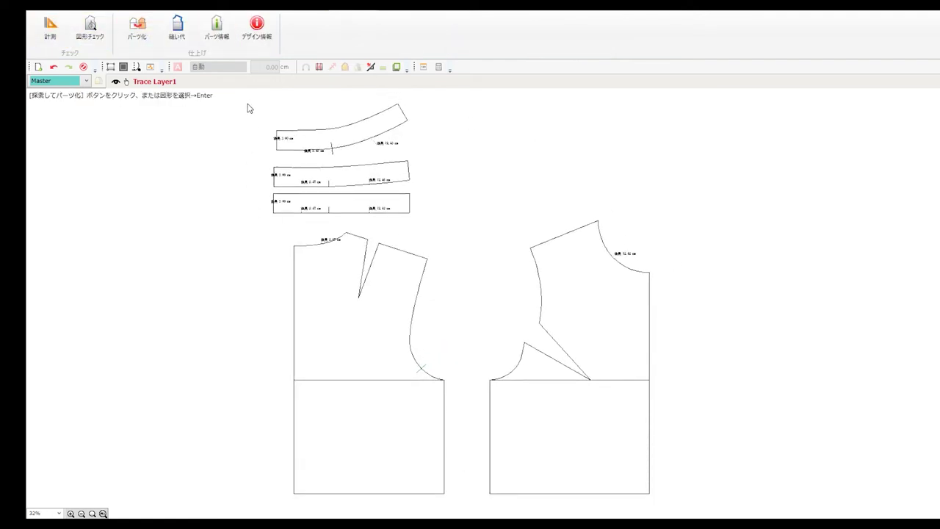
left_click_drag(252, 103, 714, 478)
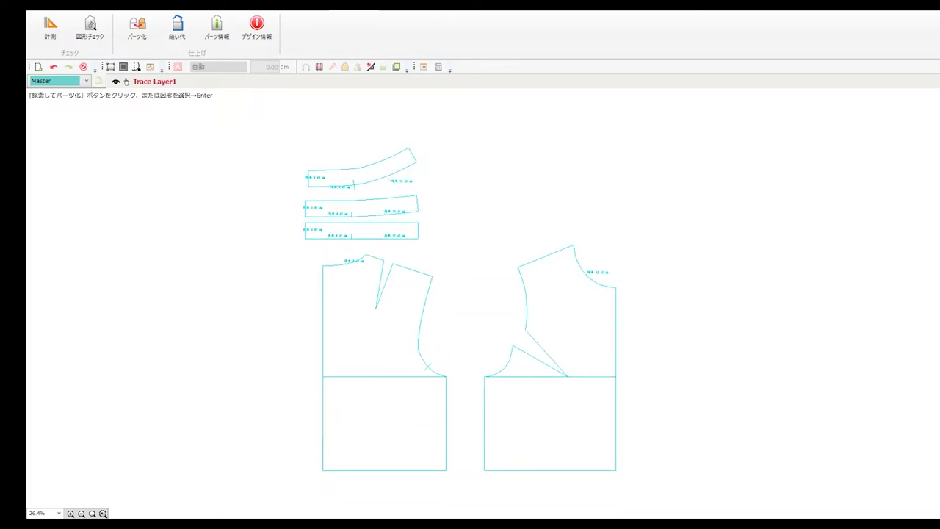
key("Return")
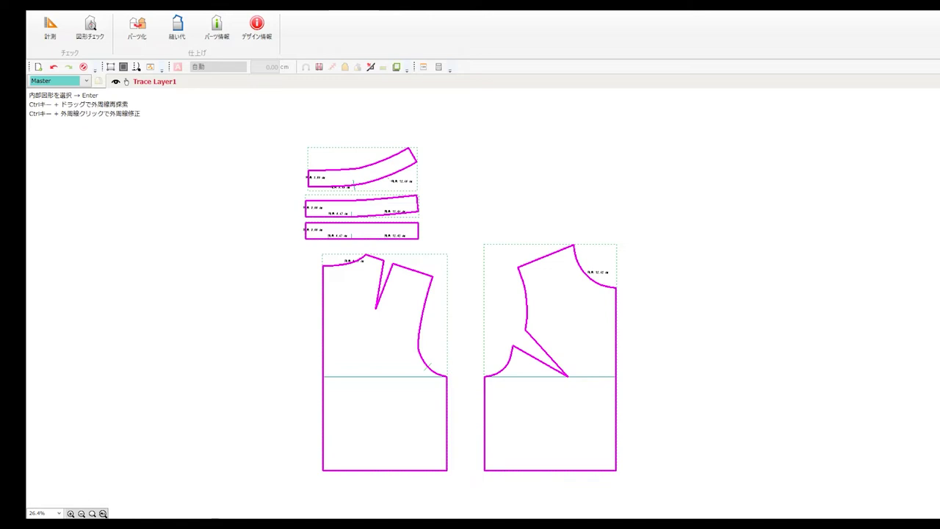
key("Return")
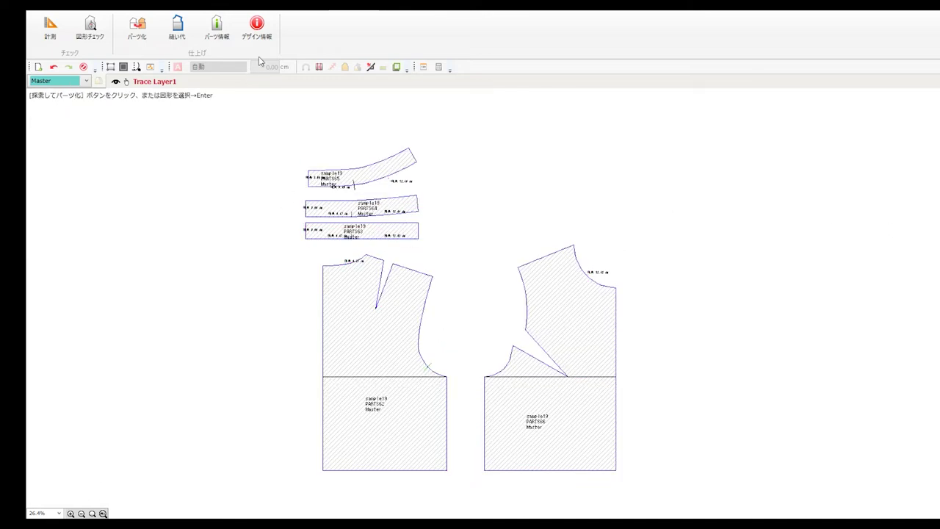
- Rename the design as sample20 and save all its parts to the desktop as a DXF file named sample20
left_click(258, 31)
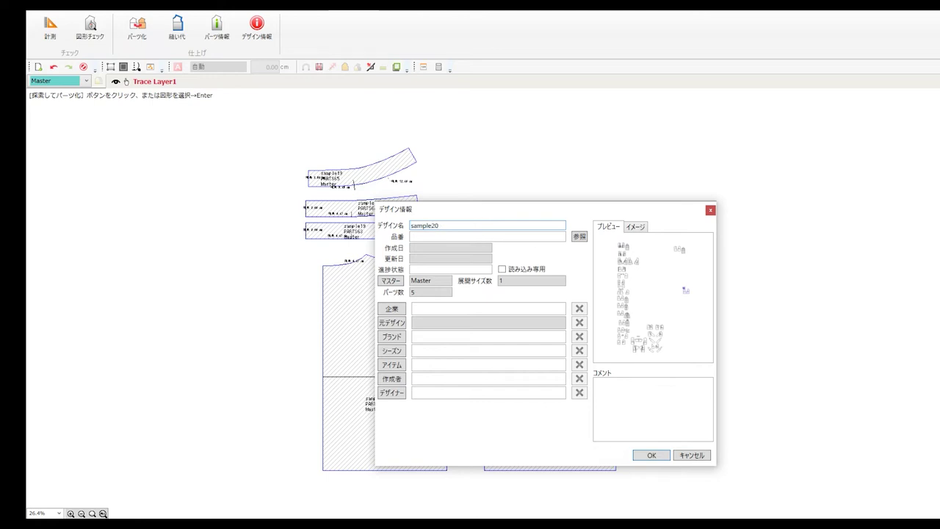
left_click(652, 456)
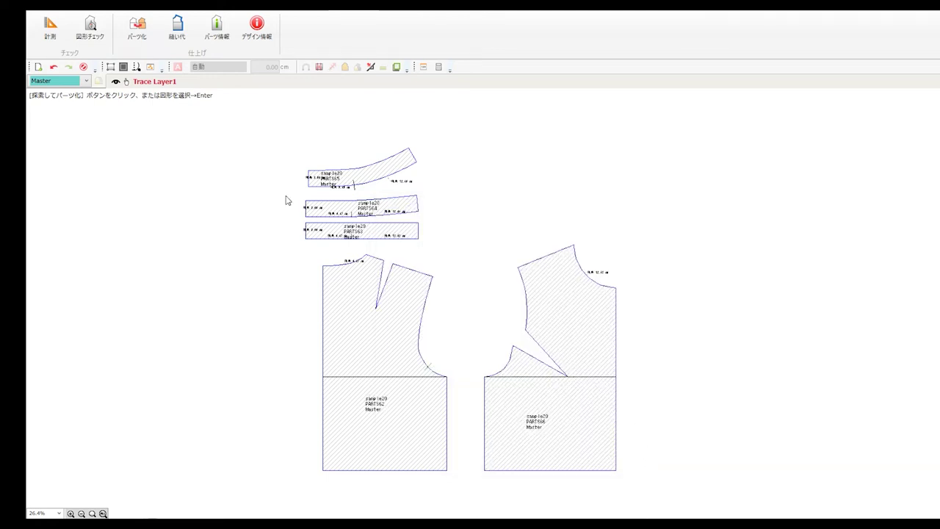
left_click(50, 16)
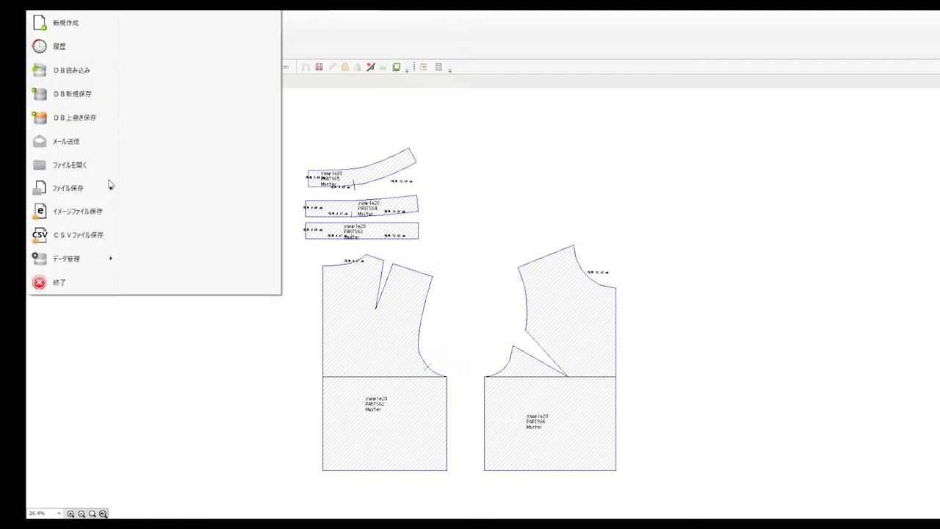
mouse_move(58, 191)
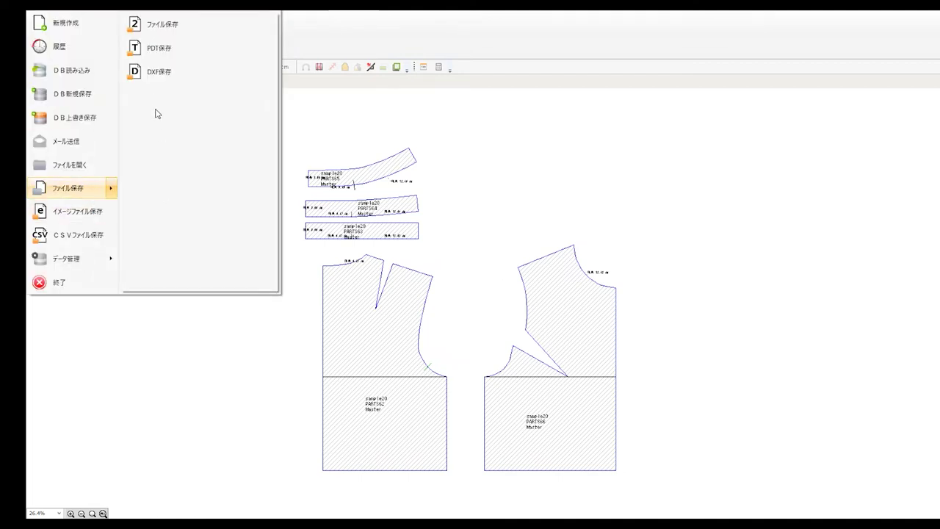
left_click(155, 71)
left_click(277, 303)
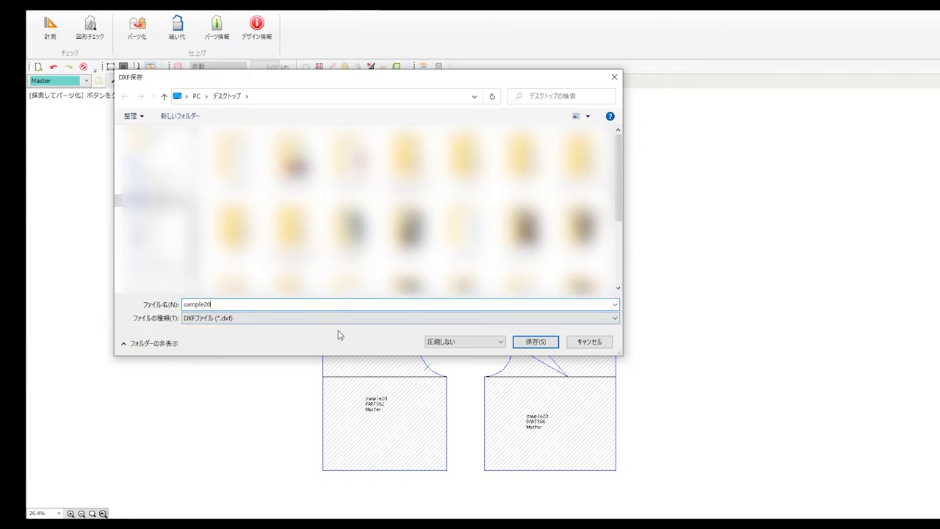
left_click(545, 342)
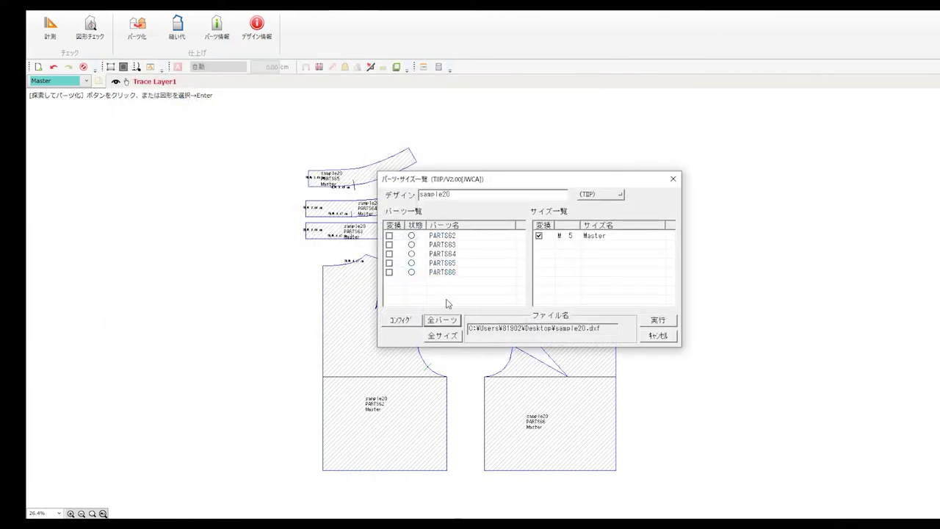
left_click(441, 321)
left_click(657, 321)
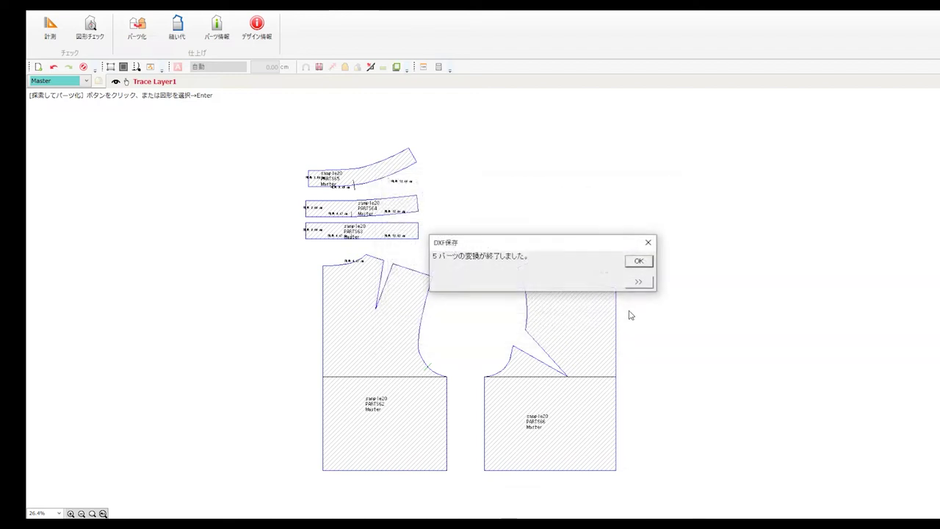
left_click(635, 262)
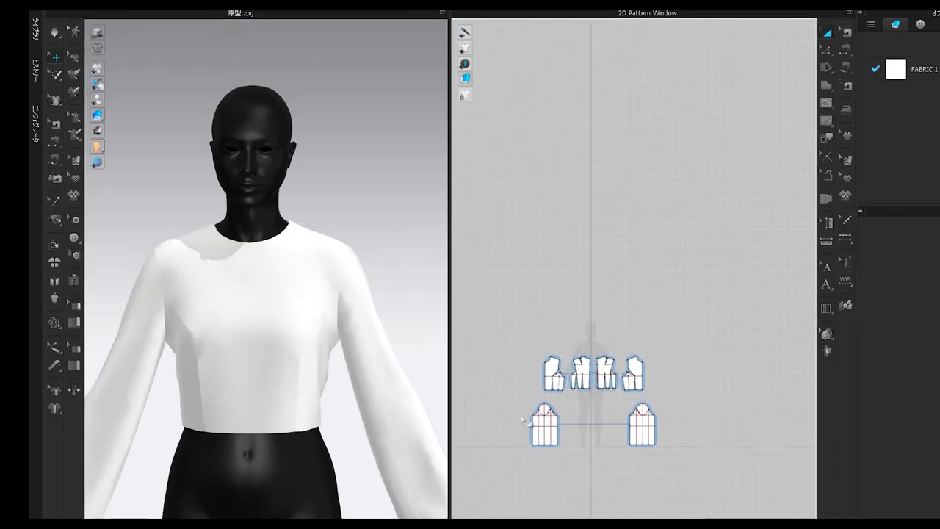
- Switch to CLO and import sample20.dxf as an addition to the open project, in millimetres at 100% scale without rotation
scroll(531, 419, "up", 5)
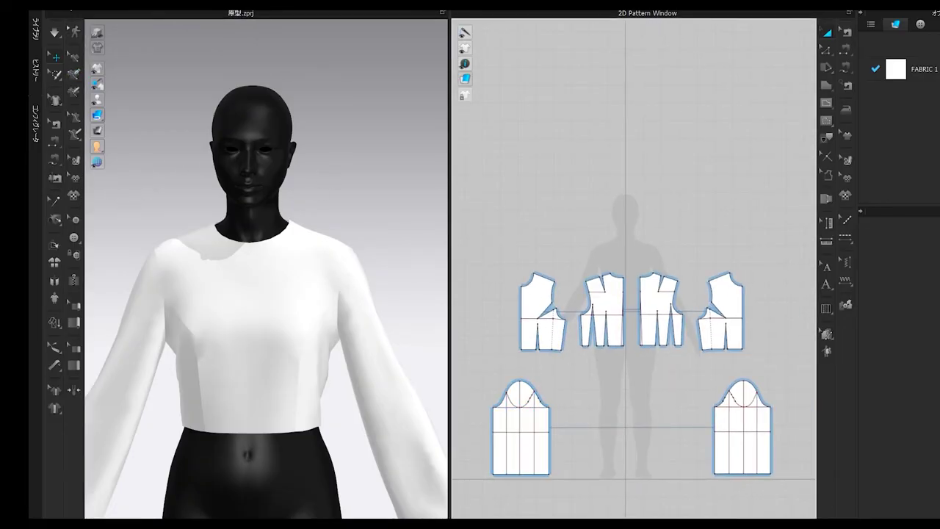
key("alt+f")
mouse_move(96, 99)
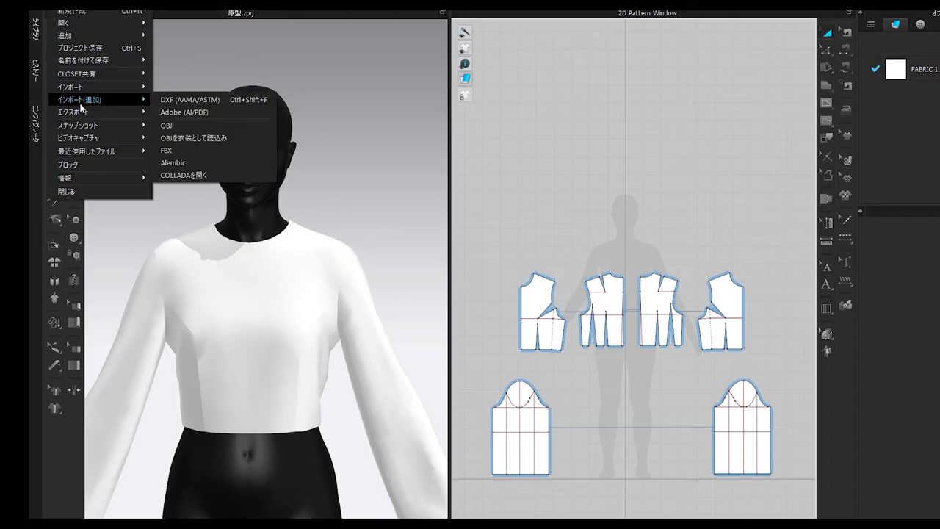
left_click(184, 101)
left_click(596, 224)
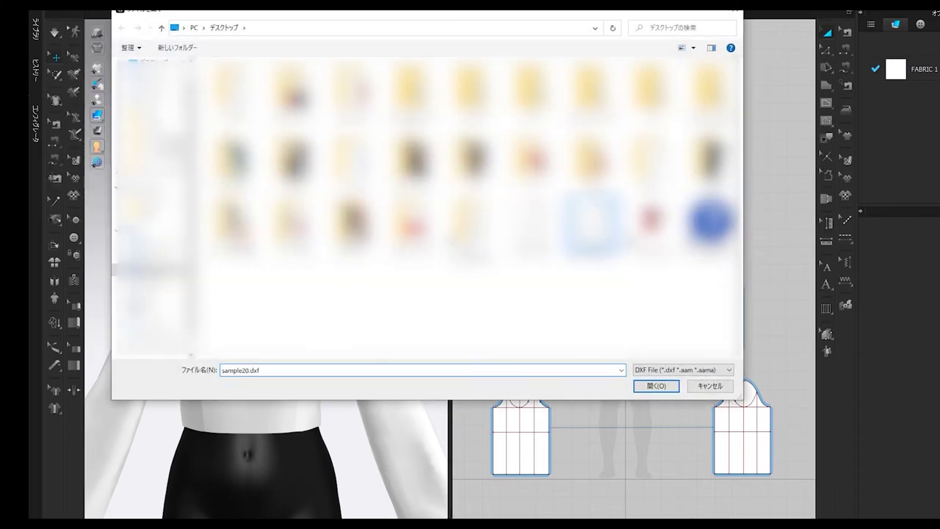
left_click(653, 385)
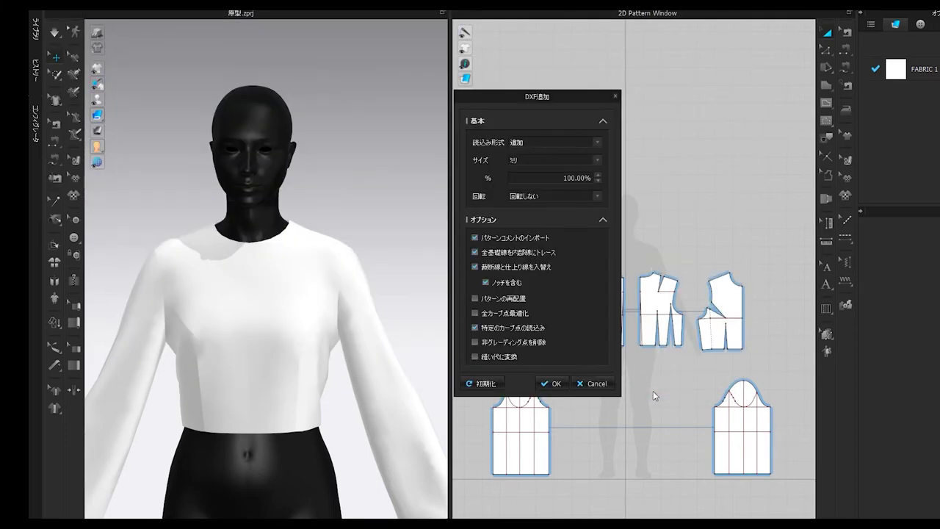
left_click(553, 383)
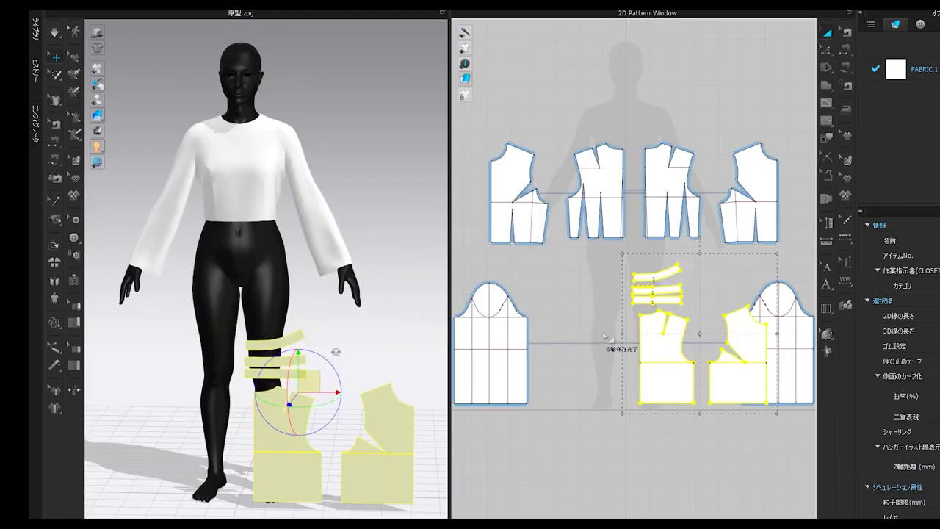
- Move the imported bodice and collar patterns above the existing bodice patterns in the 2D pattern window
left_click_drag(723, 378, 683, 118)
scroll(645, 372, "down", 4)
middle_click_drag(645, 372, 611, 456)
scroll(611, 455, "down", 5)
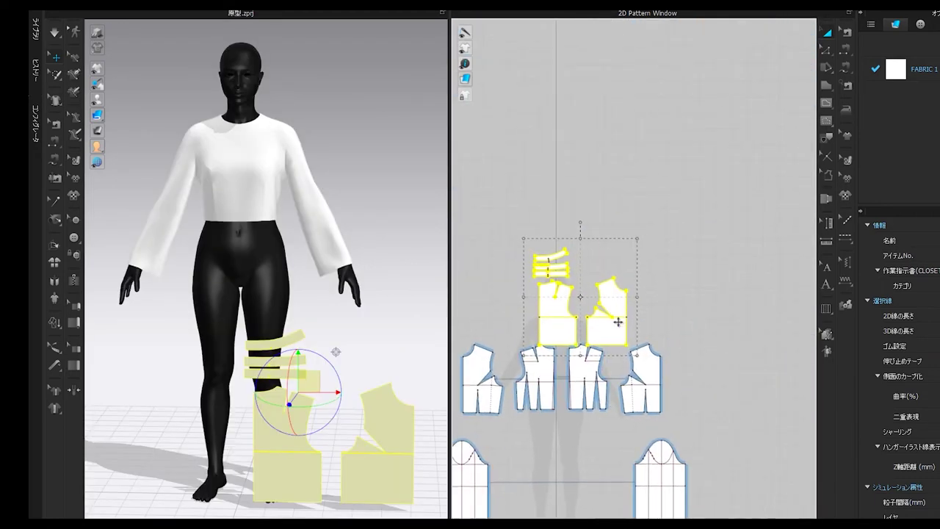
left_click(709, 334)
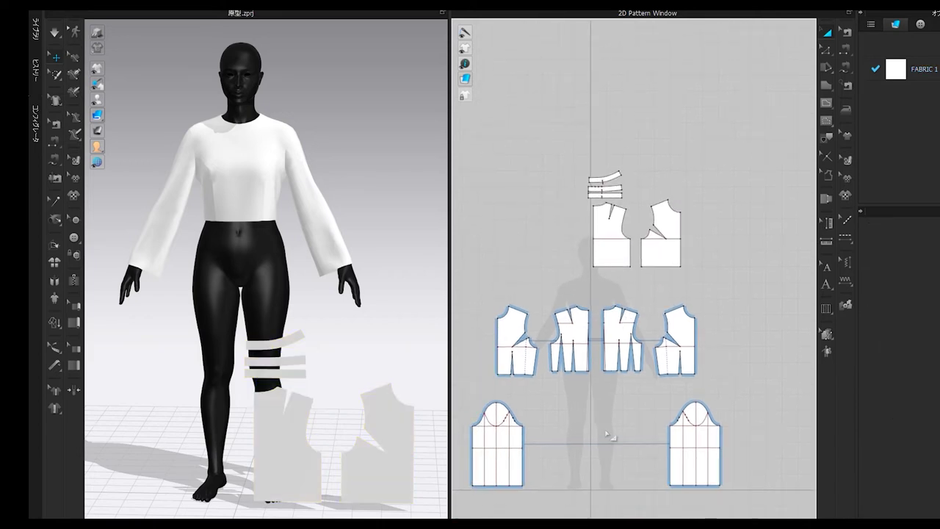
- Delete the old darted bodice and sleeve patterns, leaving only the imported pieces
middle_click_drag(497, 310, 521, 310)
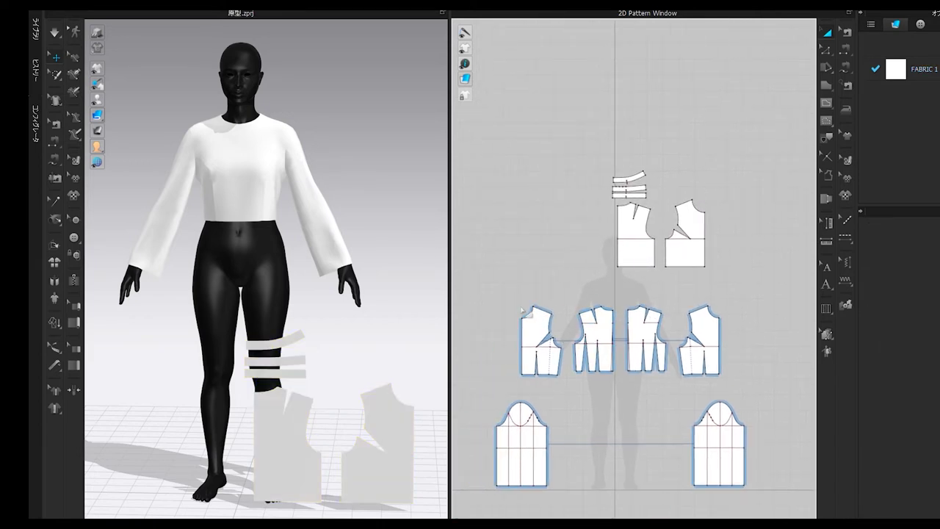
scroll(535, 337, "up", 5)
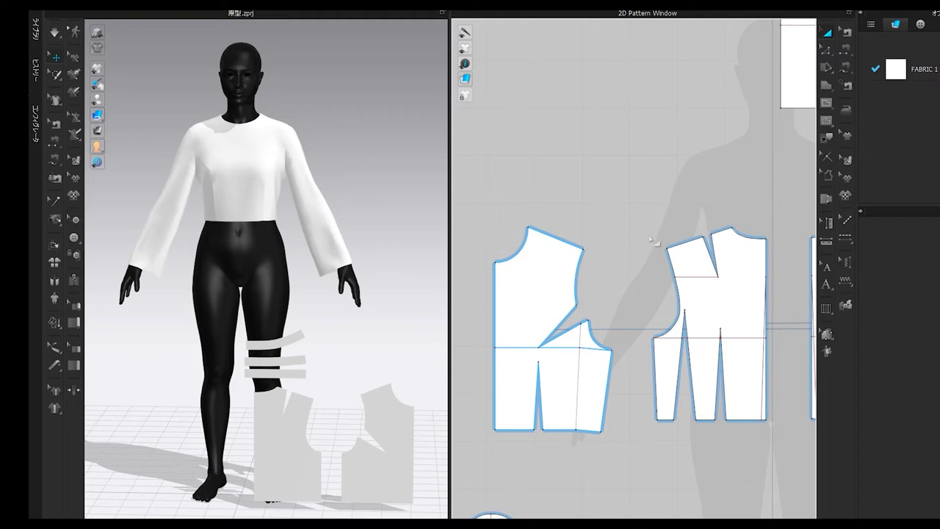
scroll(534, 300, "down", 6)
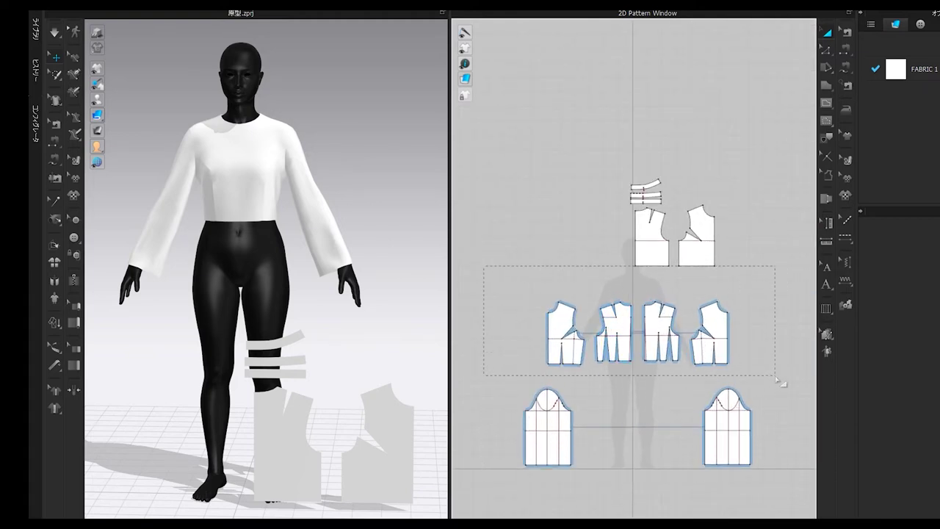
left_click_drag(777, 378, 777, 378)
key("Delete")
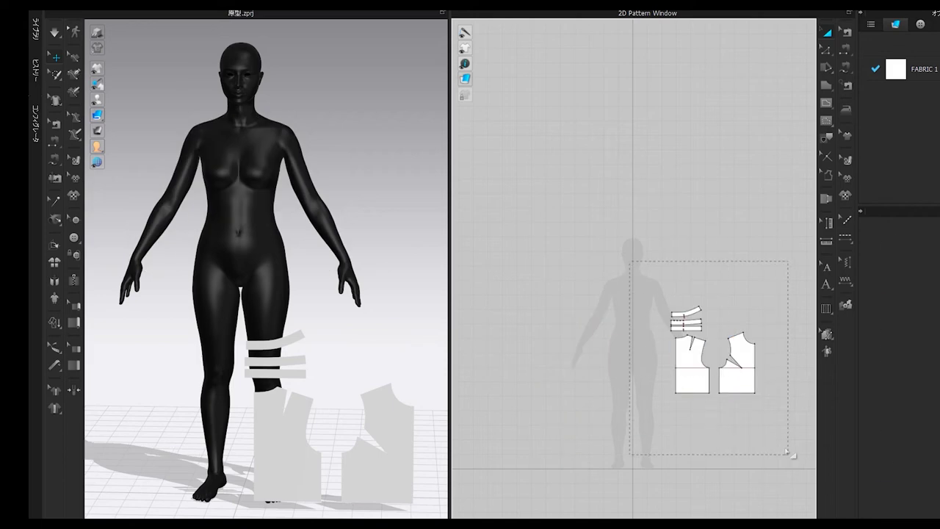
- Create symmetric clones with sewing of all five imported patterns and place them beside the originals, mirrored across the body's centre
left_click_drag(790, 454, 789, 454)
right_click(699, 382)
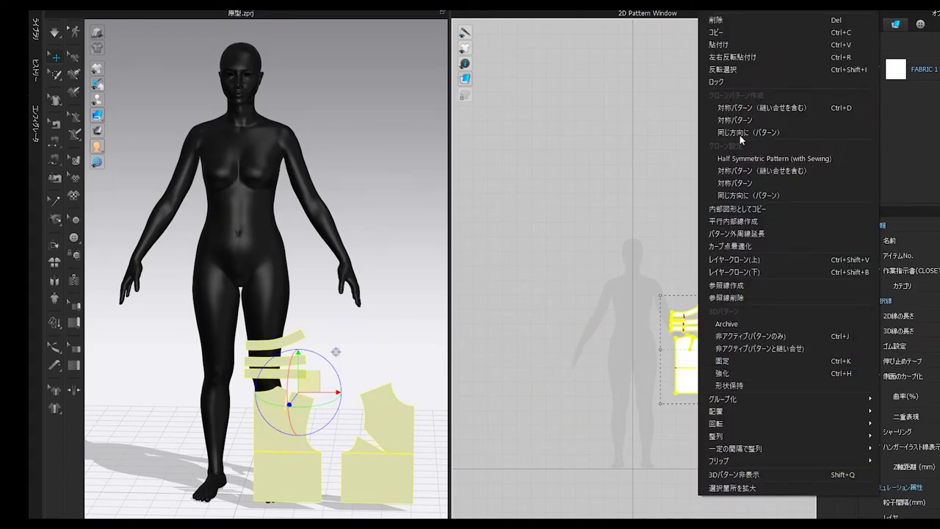
left_click(743, 108)
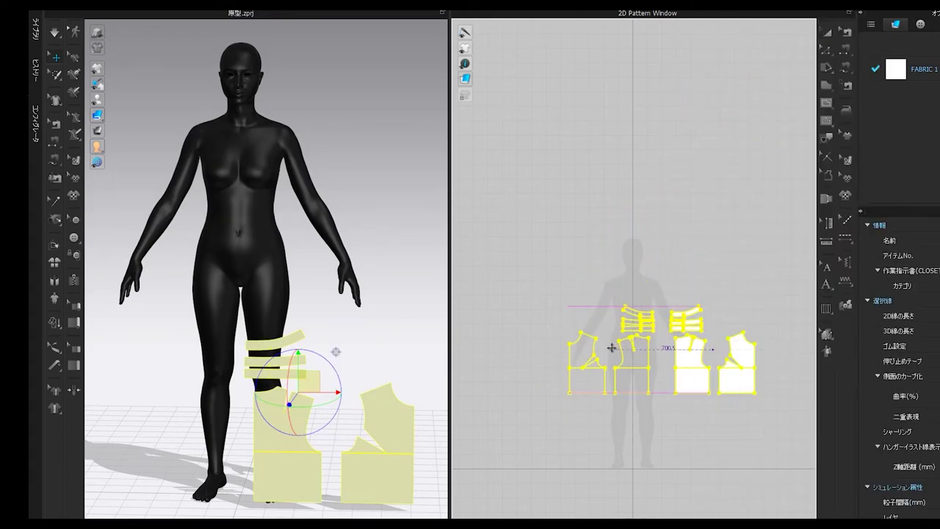
left_click(730, 365)
scroll(562, 380, "down", 3)
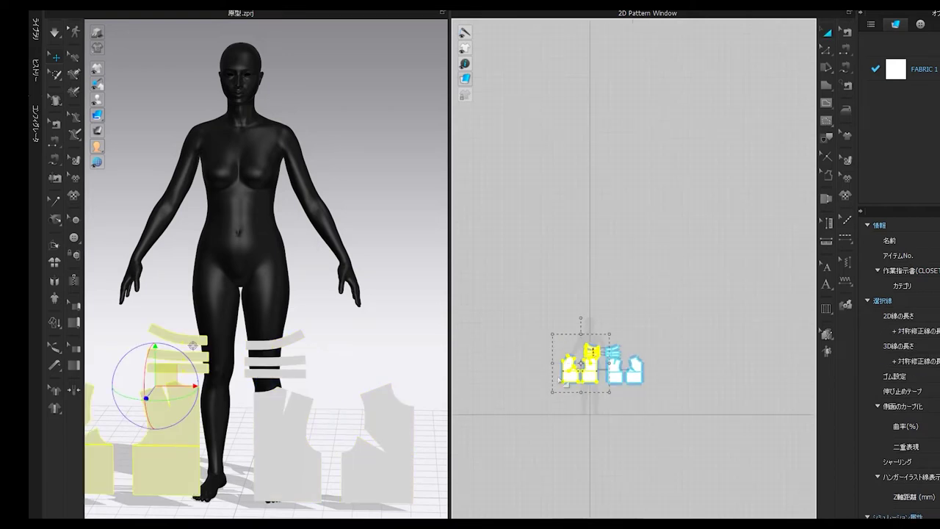
scroll(557, 382, "up", 3)
left_click(692, 234)
scroll(692, 250, "up", 2)
middle_click_drag(616, 219, 505, 179)
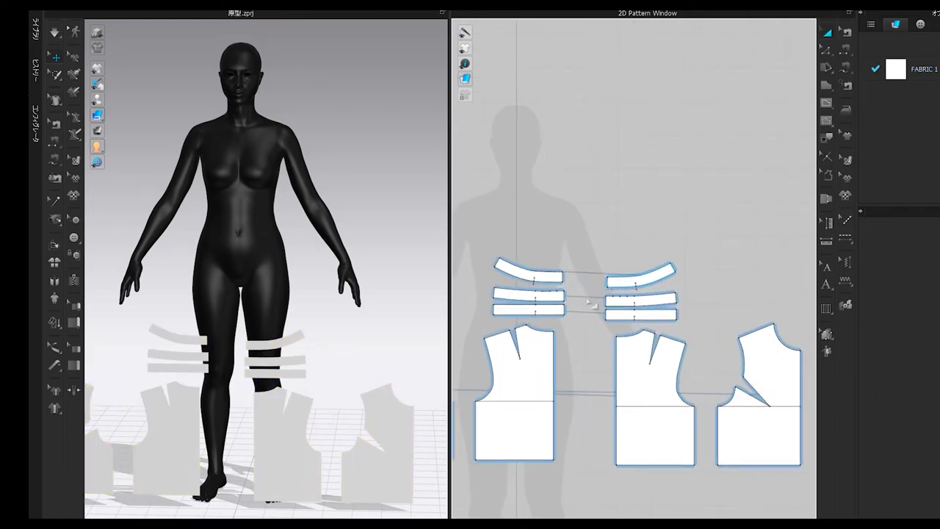
scroll(593, 371, "up", 3)
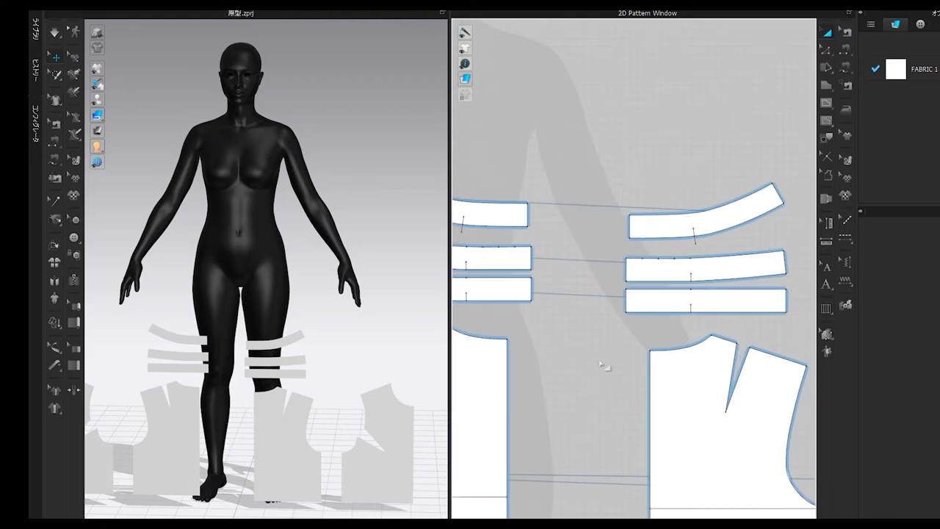
- Unfold the uppermost curved collar pattern across its centre edge into one full piece
middle_click_drag(515, 214, 535, 272)
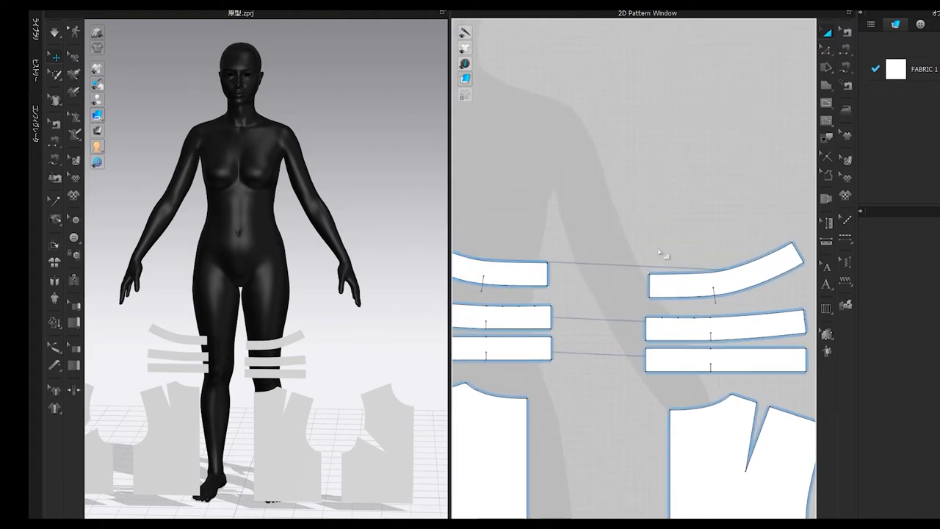
scroll(613, 368, "down", 3)
scroll(627, 377, "up", 3)
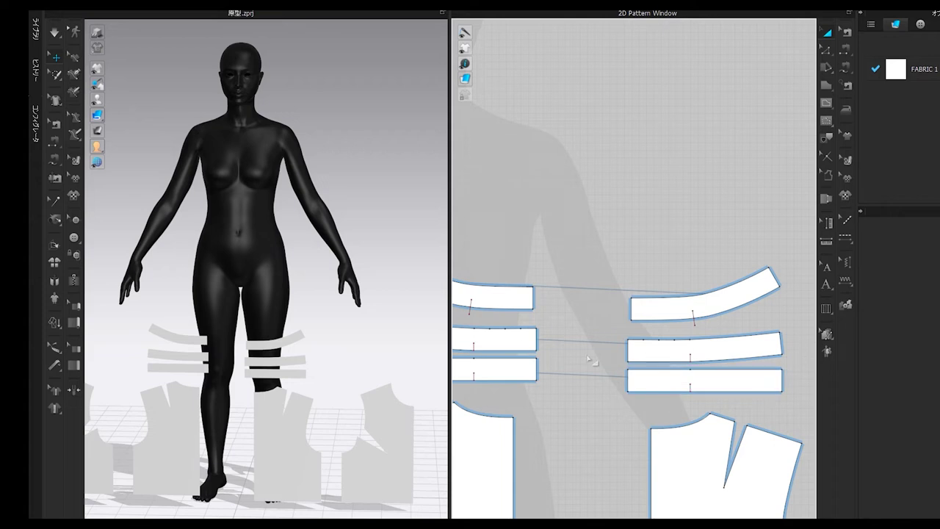
middle_click_drag(581, 357, 657, 358)
scroll(578, 325, "down", 2)
scroll(577, 326, "up", 4)
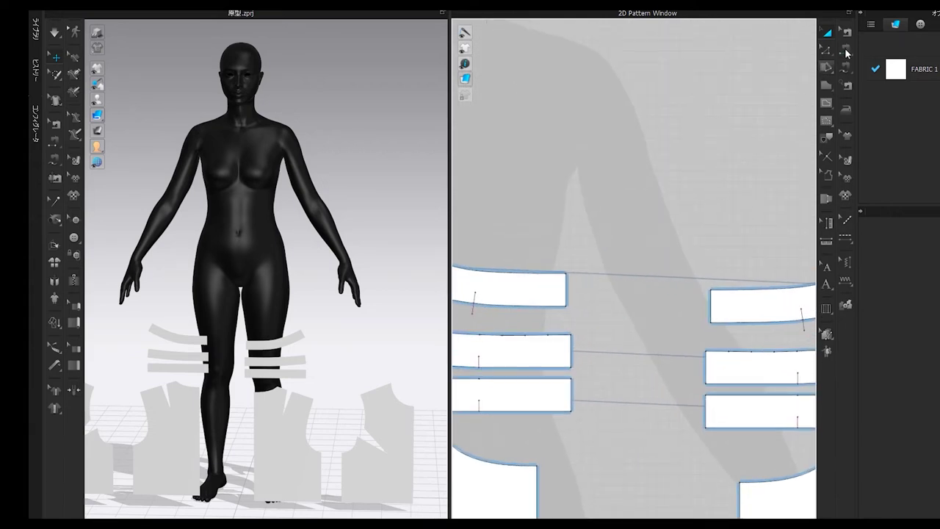
left_click(568, 290)
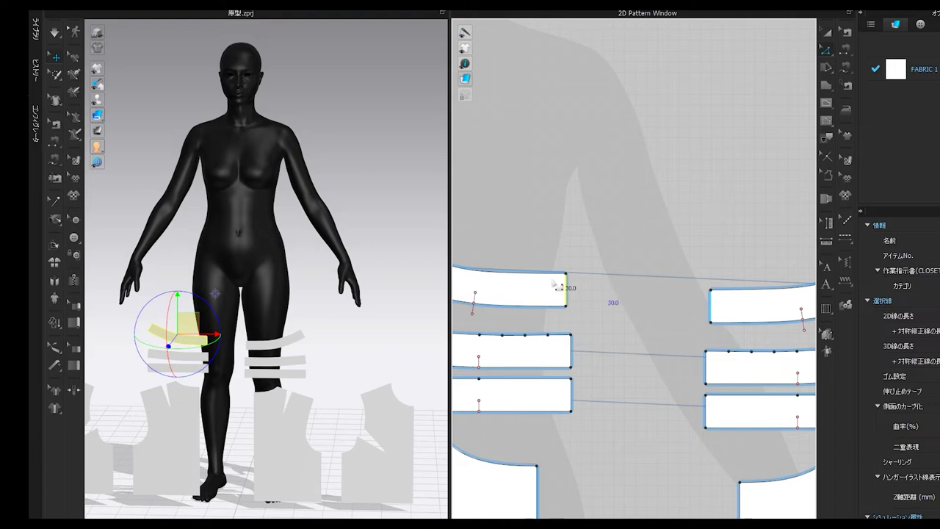
right_click(711, 306)
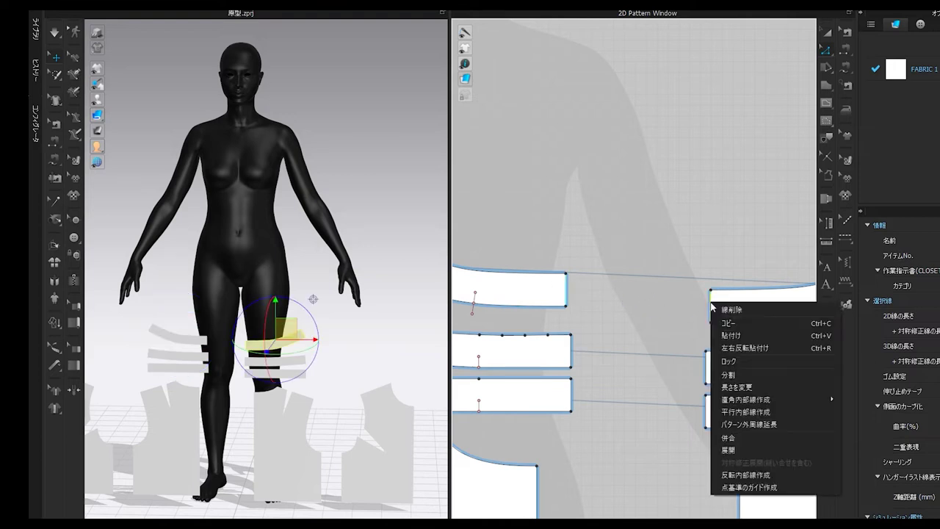
left_click(734, 449)
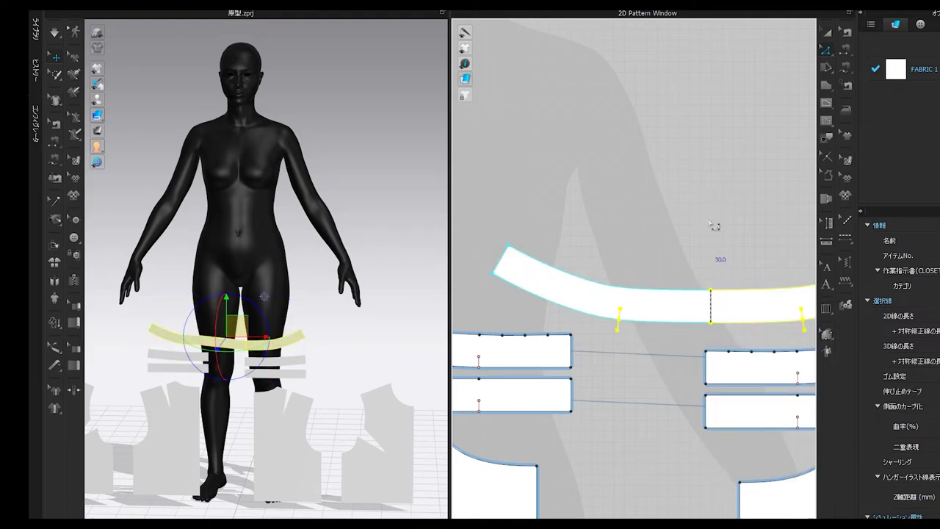
- Move the unfolded curved collar clear above the other two collar patterns in the 2D pattern window
left_click(828, 32)
middle_click_drag(657, 149, 568, 125)
left_click_drag(693, 284, 647, 215)
left_click(620, 135)
scroll(617, 144, "down", 4)
scroll(617, 144, "up", 2)
middle_click_drag(578, 258, 599, 286)
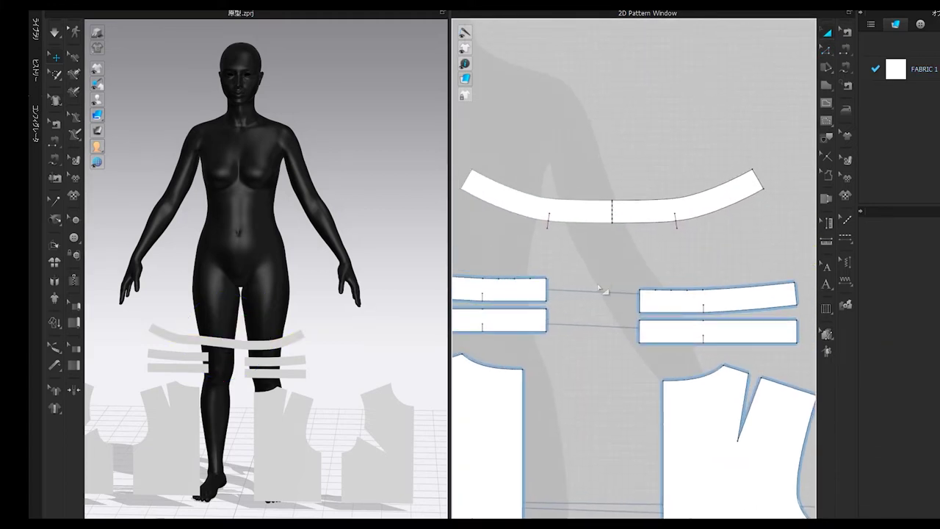
- Undo the move and the unfolding of the curved collar, then clear the selection
left_click(614, 228)
key("ctrl+z")
key("ctrl+z")
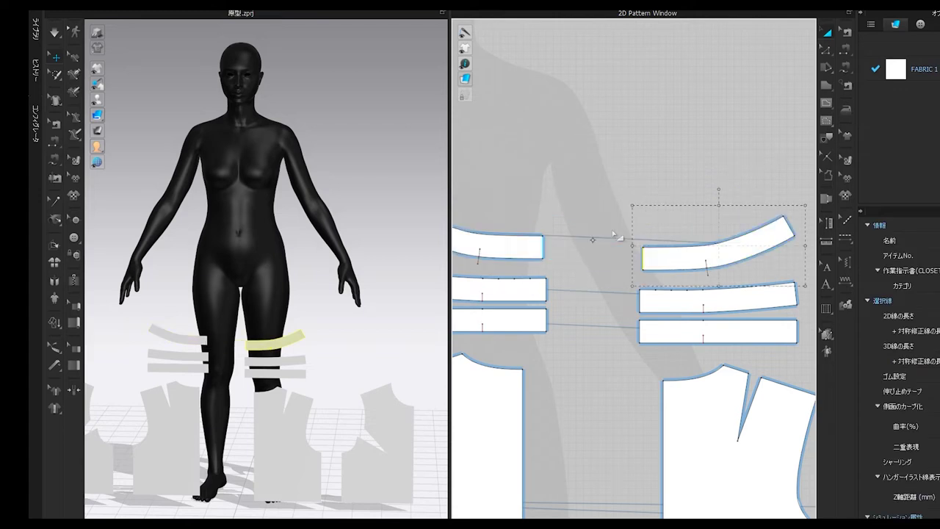
left_click(578, 136)
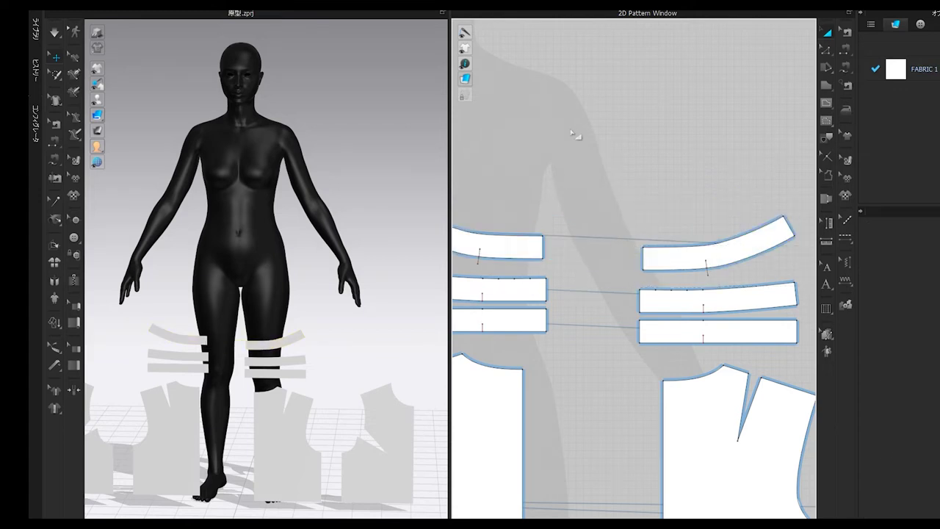
- Select all six collar patterns together and freeze them
scroll(577, 210, "down", 4)
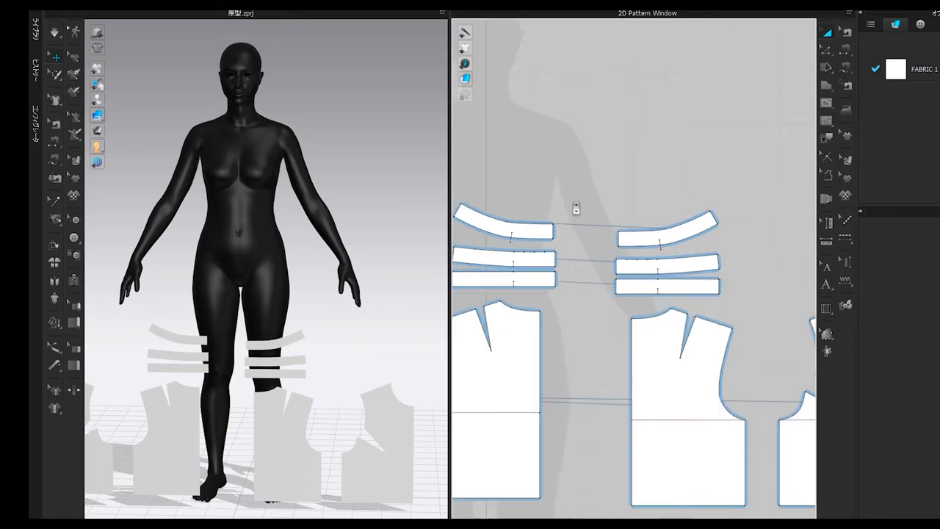
scroll(656, 301, "up", 1)
scroll(656, 301, "down", 3)
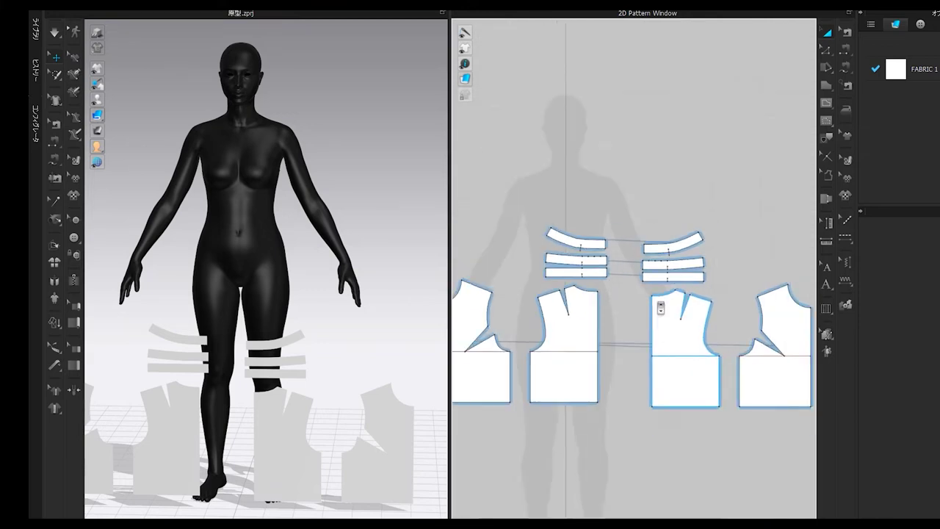
scroll(607, 205, "up", 3)
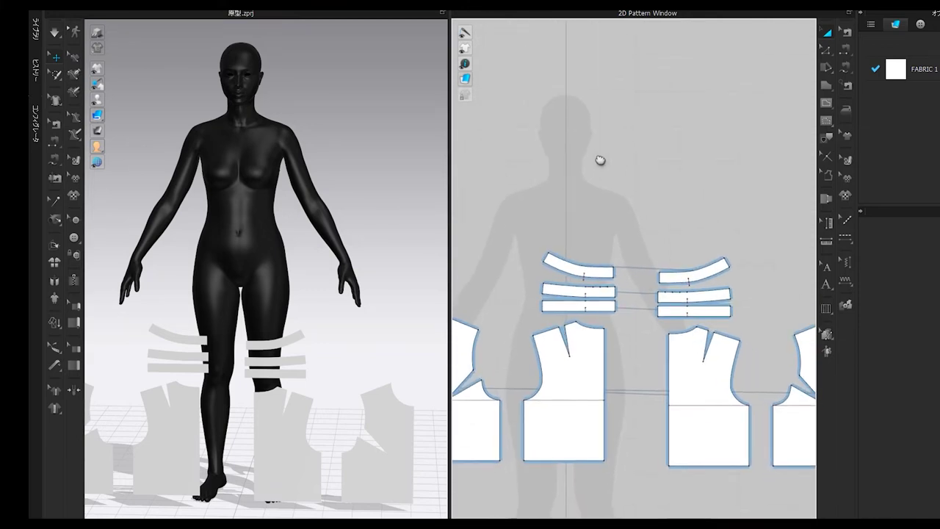
left_click_drag(762, 317, 764, 318)
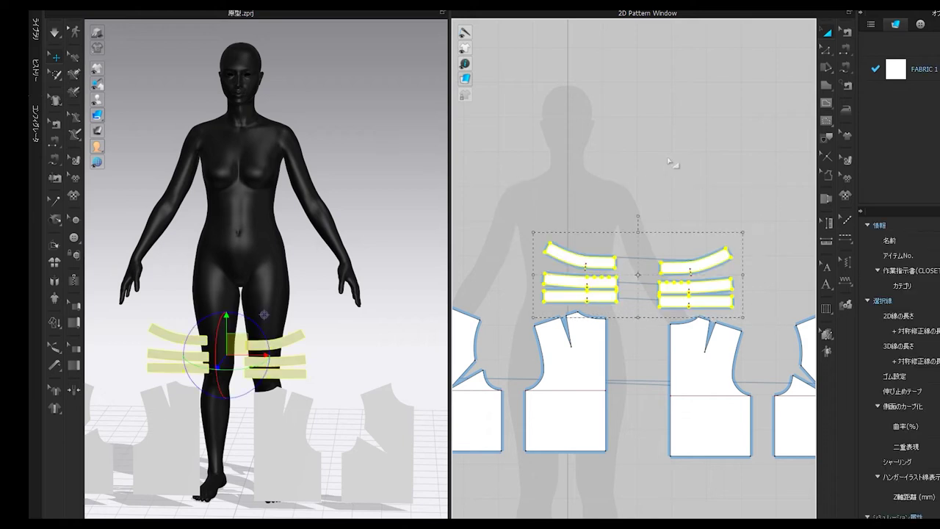
right_click(716, 285)
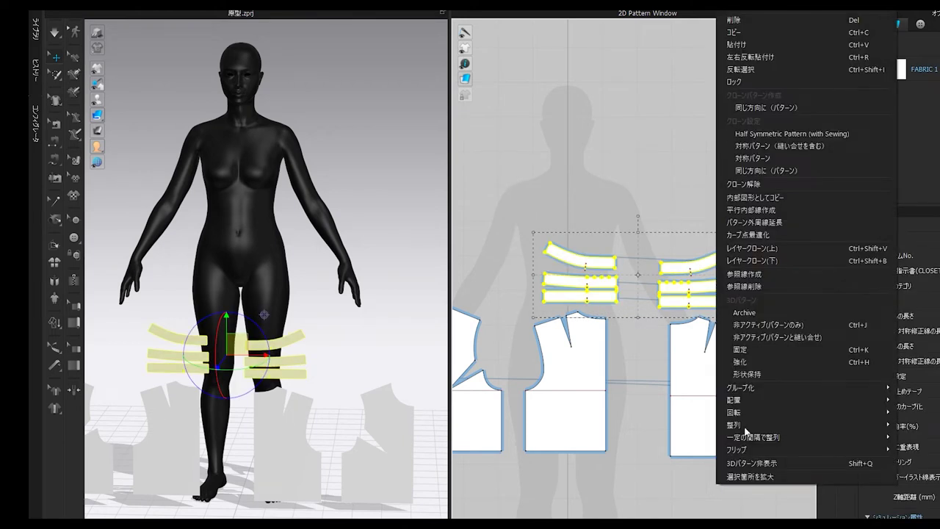
left_click(751, 361)
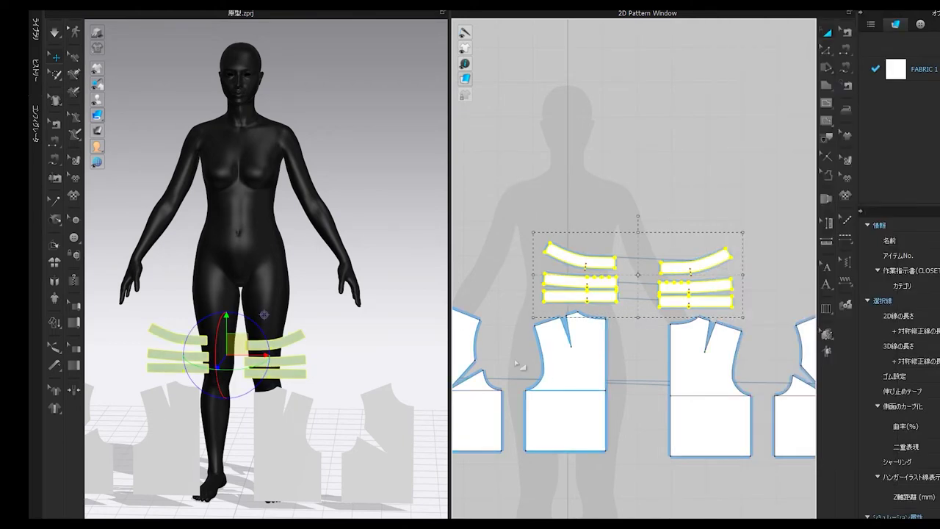
- Show the avatar's arrangement points and place the symmetric back bodice patterns around the back torso
scroll(222, 208, "up", 3)
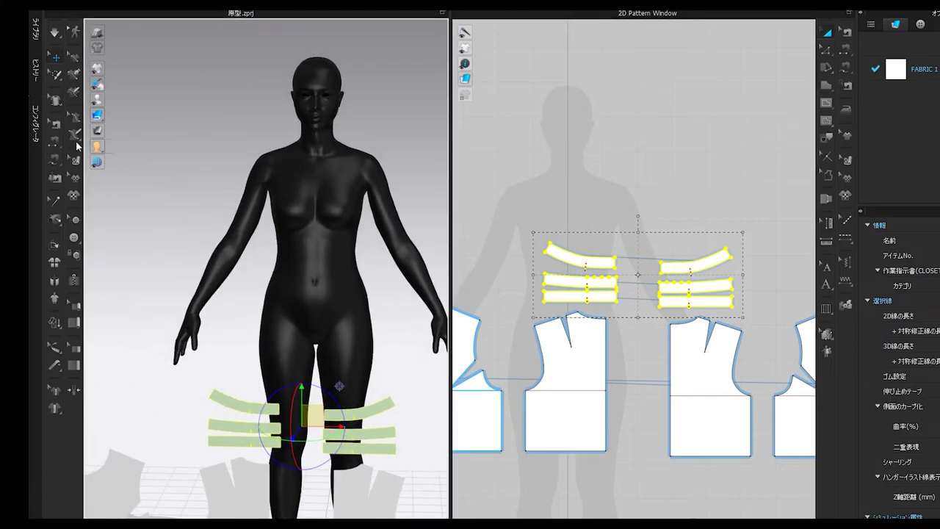
mouse_move(98, 100)
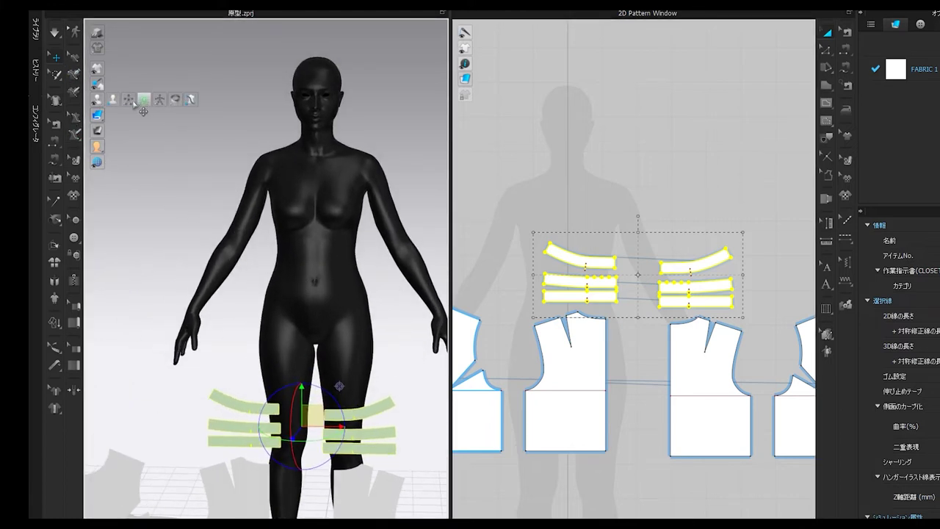
left_click(129, 99)
left_click(583, 411)
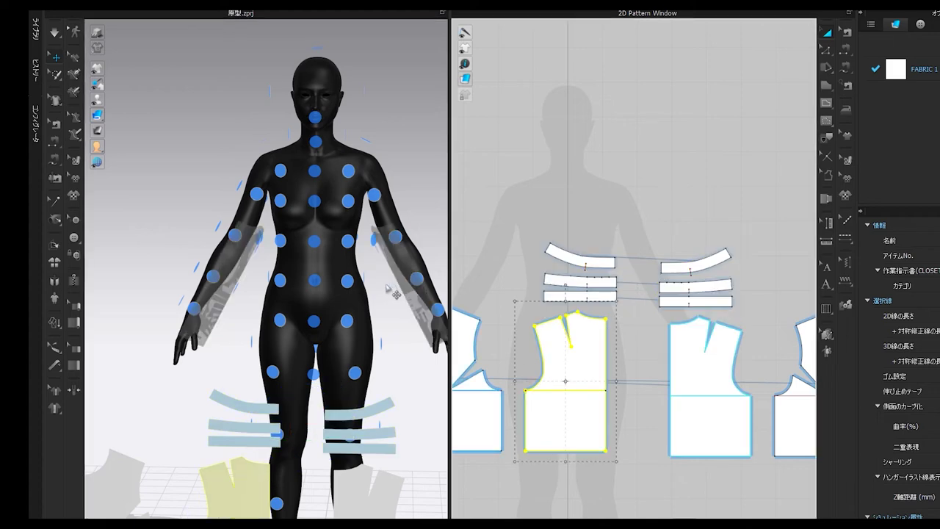
right_click_drag(390, 289, 178, 274)
key("8")
left_click(285, 238)
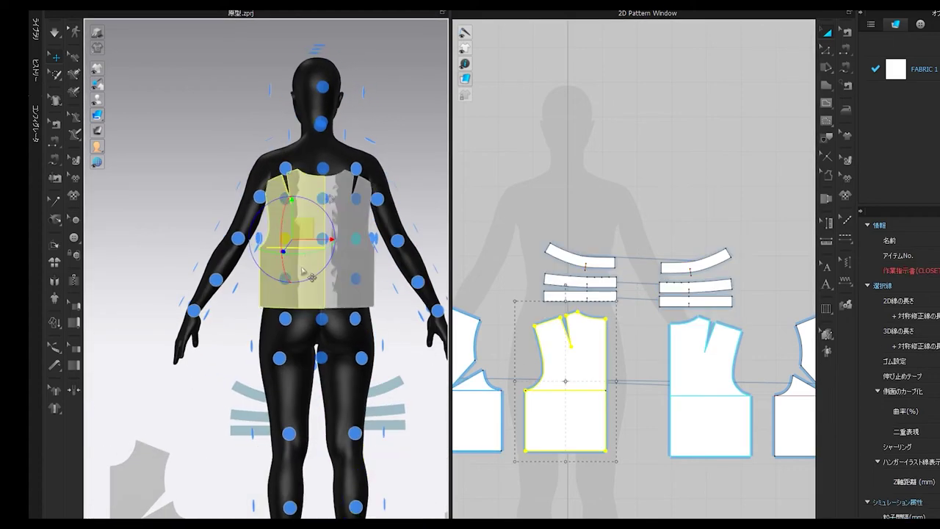
left_click_drag(308, 239, 301, 199)
left_click(357, 234)
- Place the symmetric front bodice patterns around the avatar's chest using a front arrangement point
right_click_drag(361, 213, 492, 307)
left_click(122, 463)
left_click(338, 199)
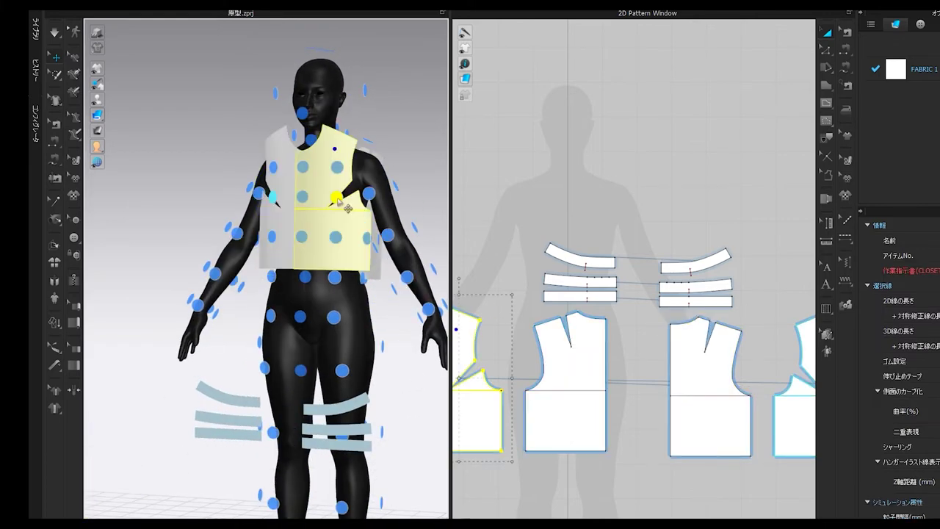
right_click_drag(375, 257, 416, 357)
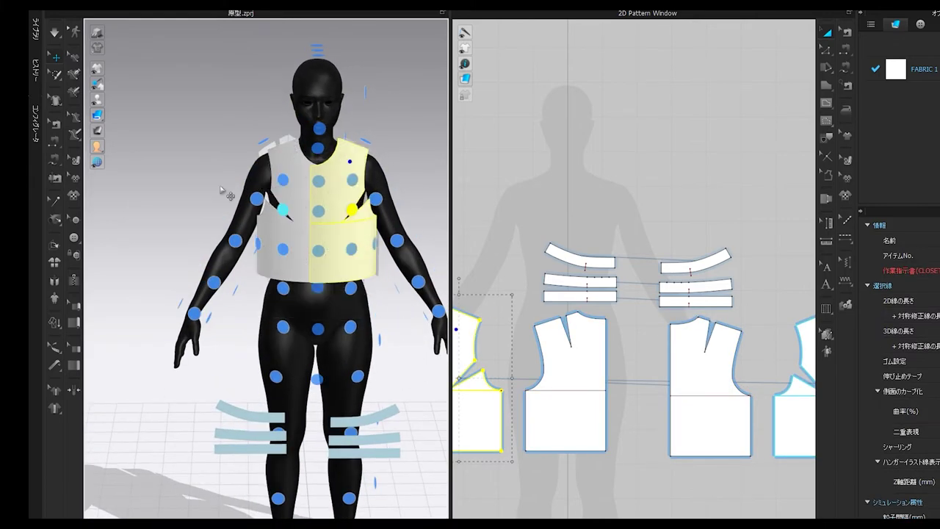
scroll(319, 238, "up", 3)
middle_click_drag(348, 252, 298, 298)
right_click_drag(298, 298, 306, 316)
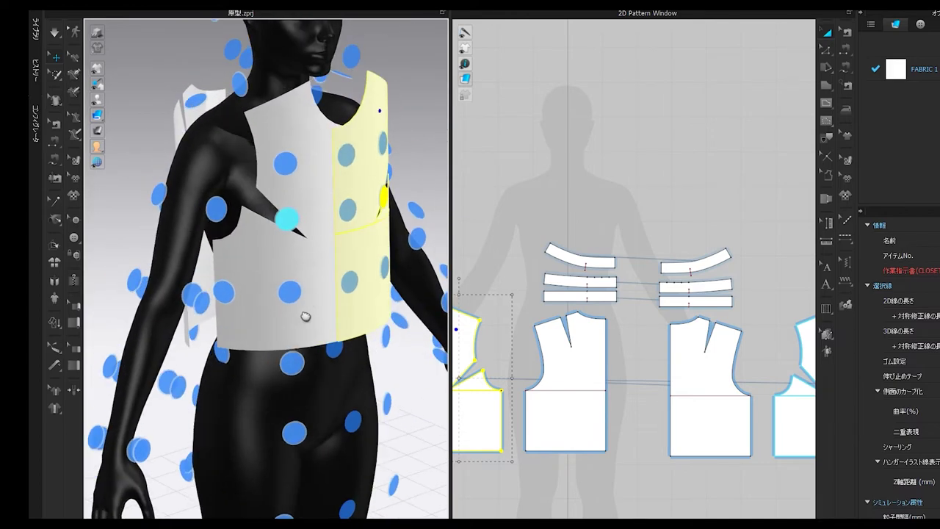
scroll(299, 253, "up", 2)
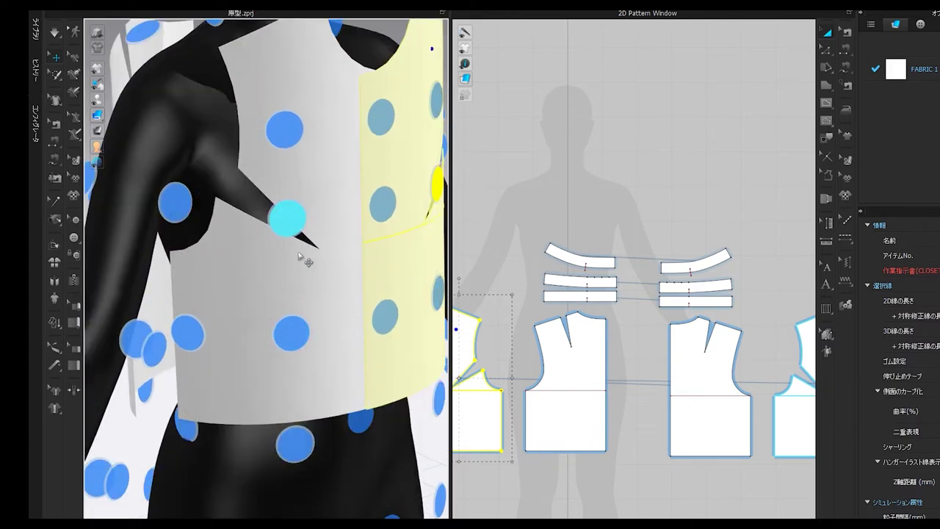
- Sew the bodice's centre-front, centre-back and side seams with segment sewing
left_click(845, 52)
middle_click_drag(629, 358, 506, 268)
left_click(631, 293)
left_click(697, 291)
left_click(744, 292)
middle_click_drag(575, 265, 809, 262)
left_click(536, 278)
left_click(616, 330)
left_click(643, 328)
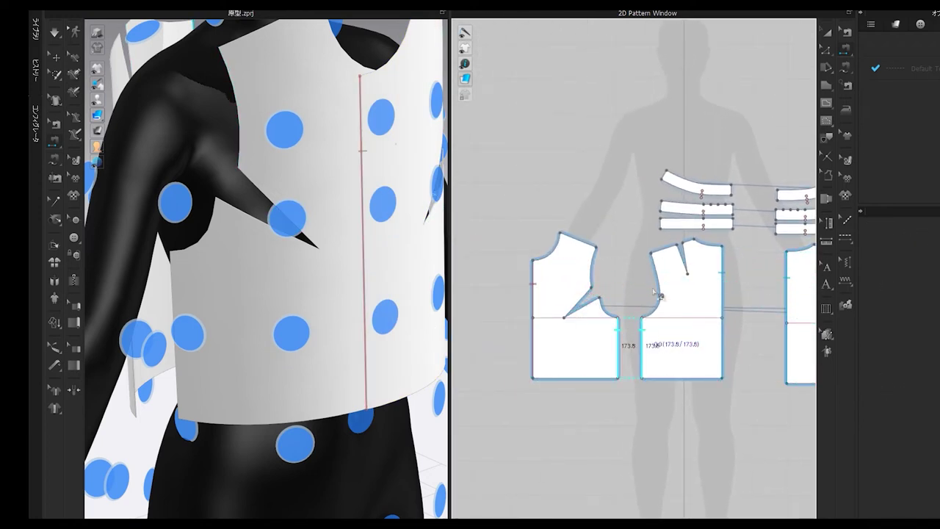
- Free-sew the front shoulder edge to the two back shoulder segments on either side of the dart
middle_click_drag(700, 251, 601, 292)
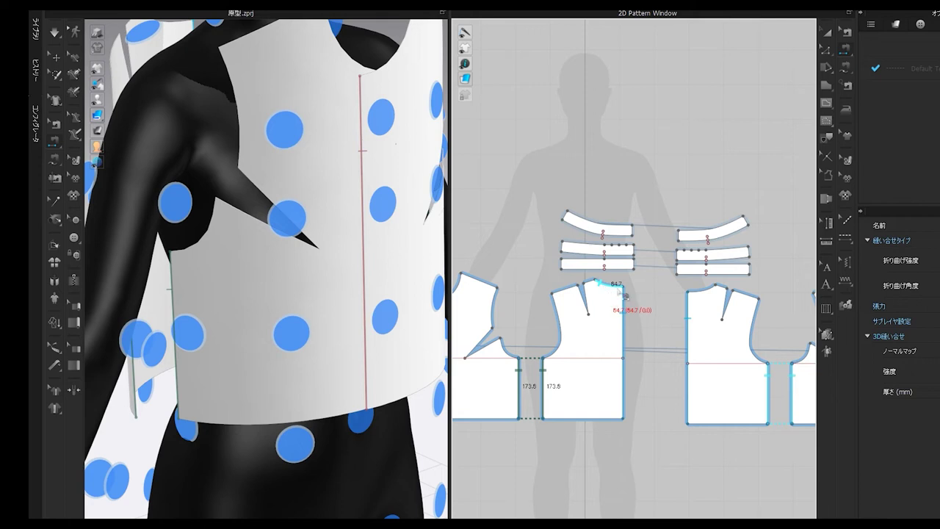
left_click(846, 67)
scroll(630, 326, "up", 4)
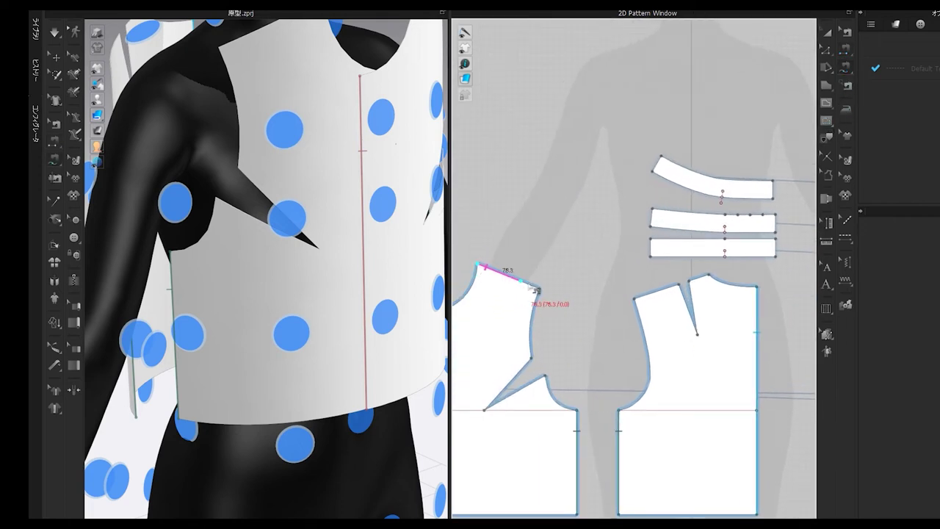
left_click(541, 289)
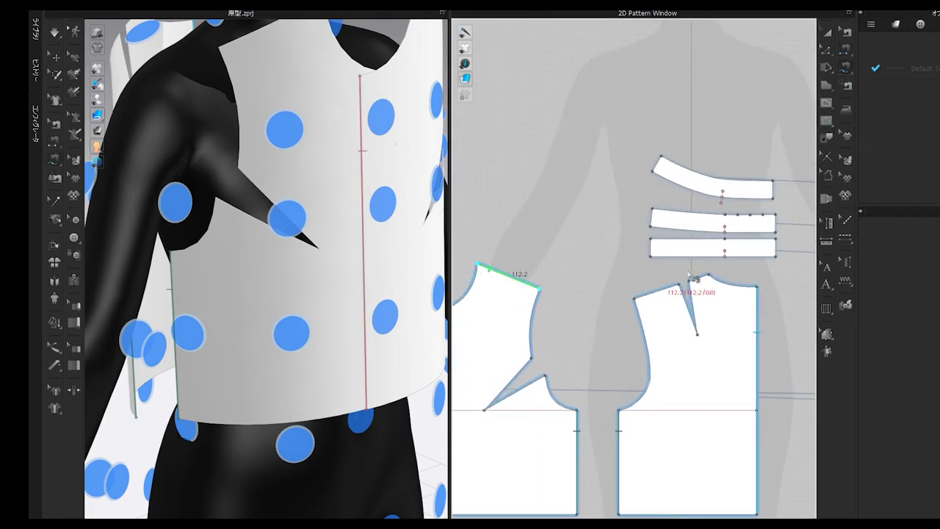
left_click(706, 276)
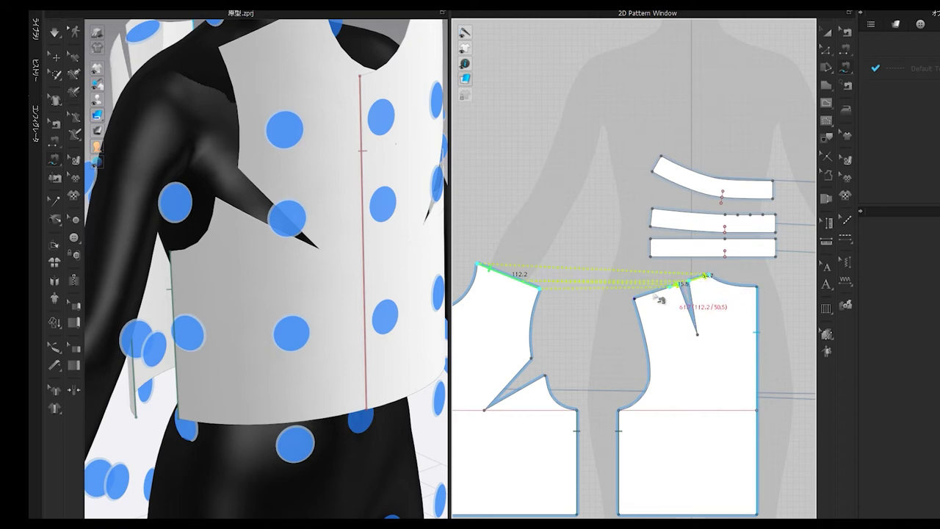
left_click(634, 298)
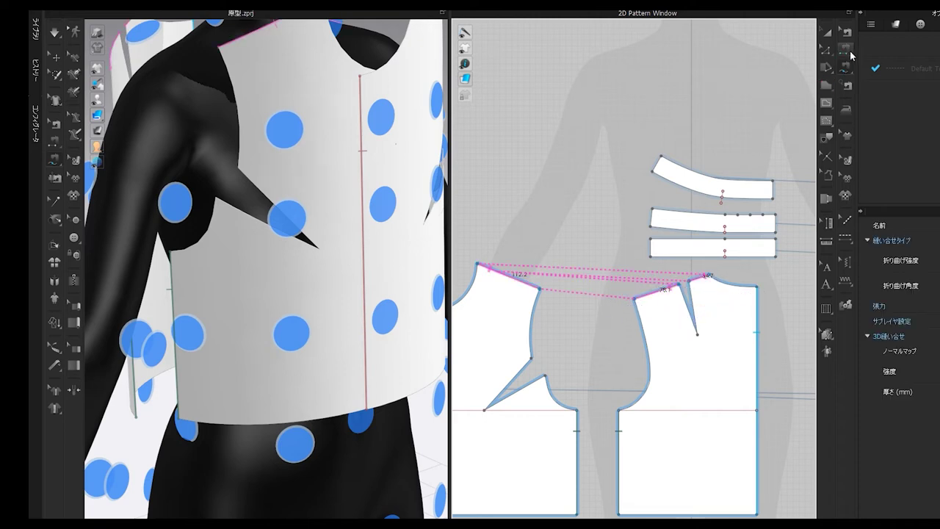
- Close the back shoulder dart and the front armhole dart with segment sewing
left_click(846, 50)
left_click(692, 307)
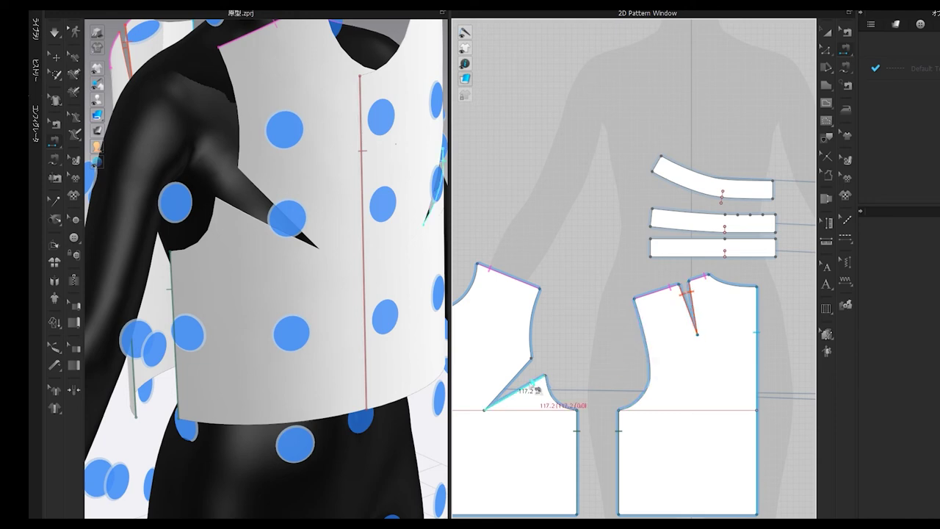
left_click(535, 389)
- Simulate the bodice so it drapes on the avatar, and pull both front shoulders into place
middle_click_drag(372, 248, 375, 358)
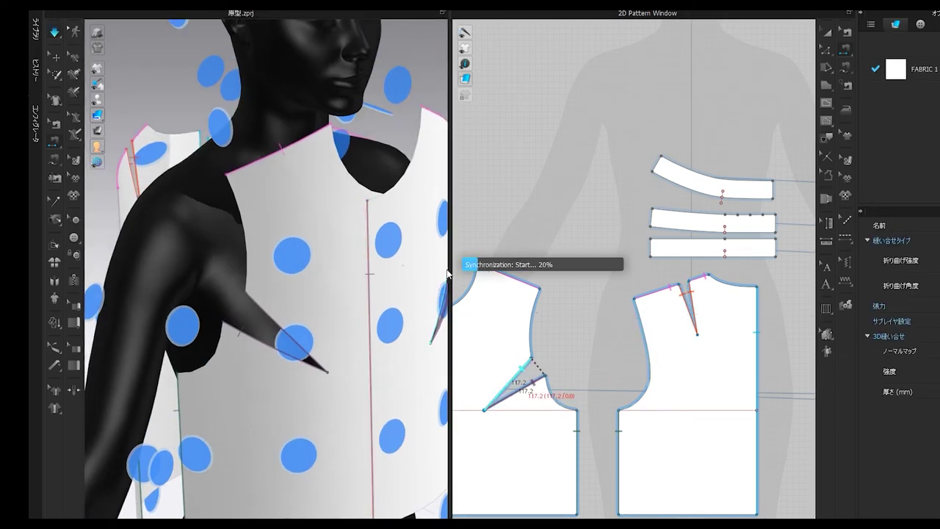
key("space")
right_click_drag(348, 296, 296, 281)
key("q")
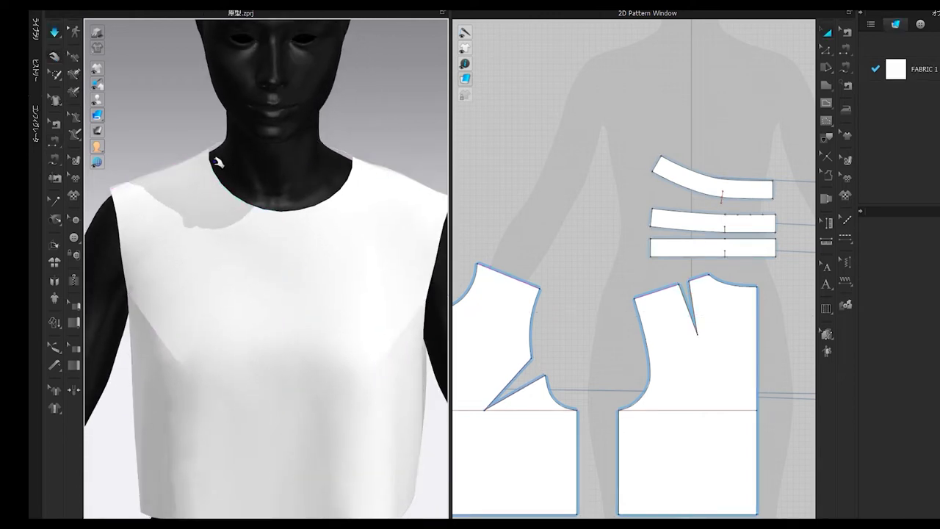
left_click(194, 168)
left_click(376, 173)
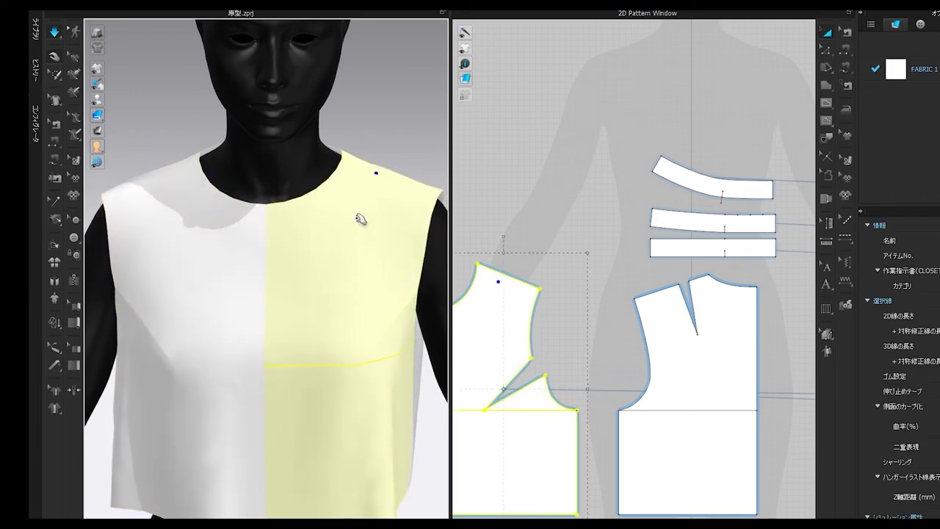
mouse_move(357, 267)
right_mouse_down()
mouse_move(464, 262)
mouse_move(453, 246)
mouse_move(375, 263)
right_mouse_up()
left_click(847, 32)
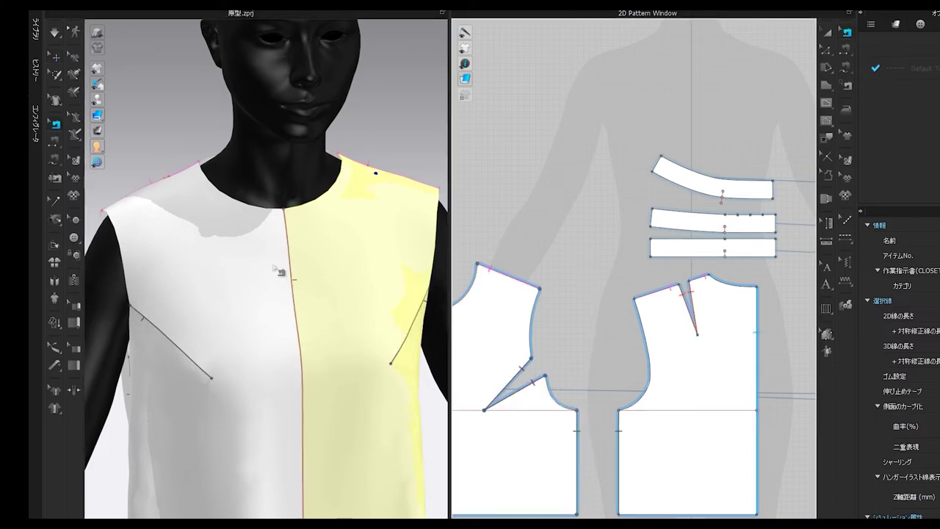
right_click_drag(279, 269, 329, 278)
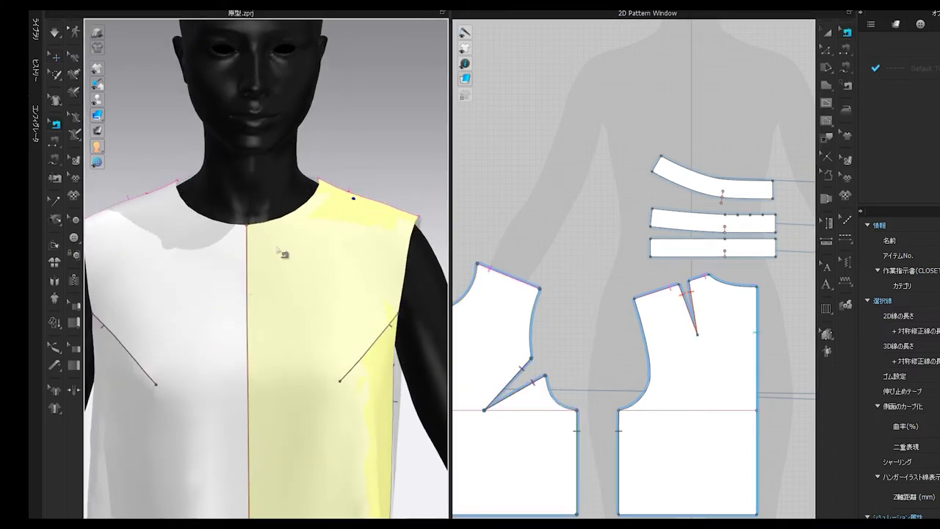
scroll(326, 305, "down", 3)
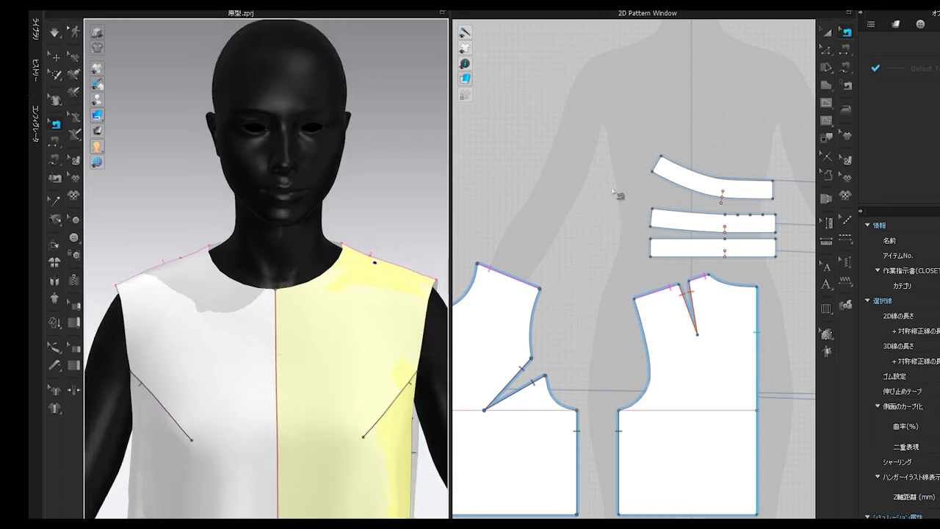
- Activate both halves of the straight collar in the 2D pattern
middle_click_drag(675, 201, 600, 218)
middle_click_drag(700, 121, 666, 105)
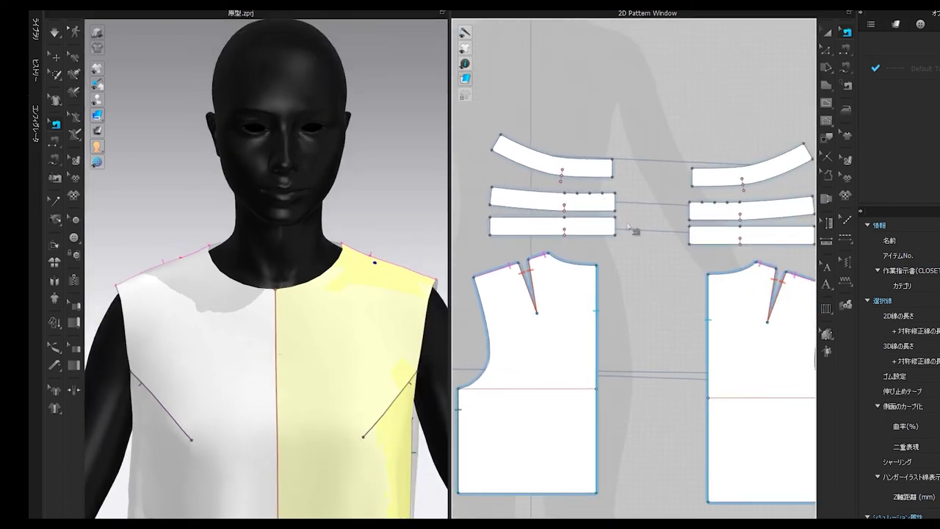
left_click(827, 32)
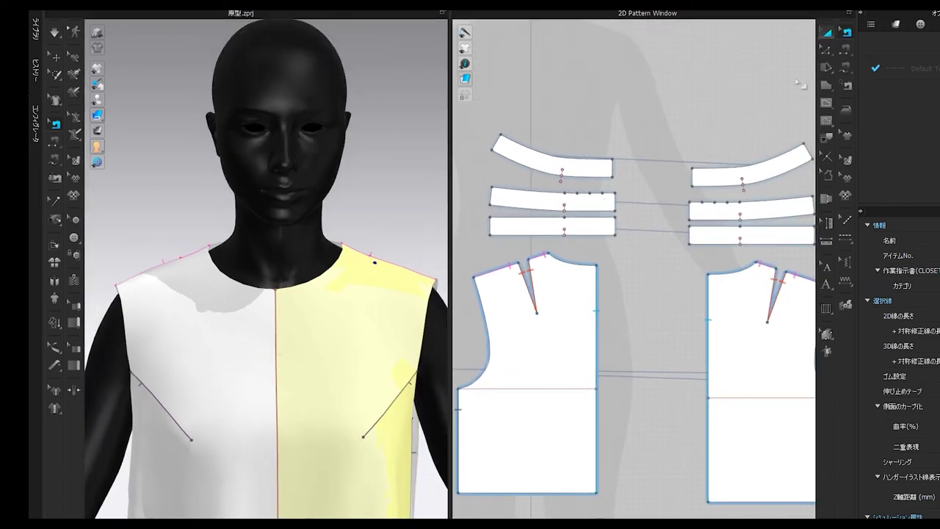
left_click(600, 224)
left_click(716, 235, "shift")
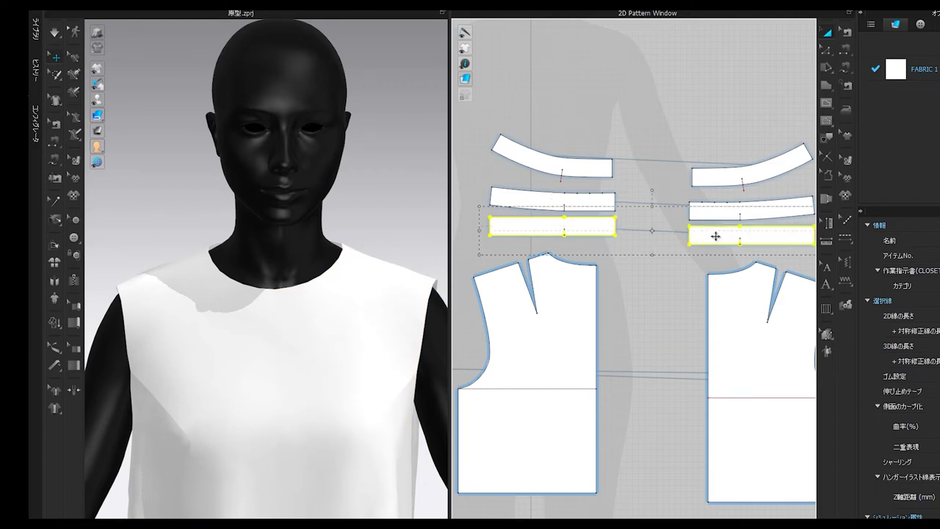
right_click(716, 238)
left_click(746, 324)
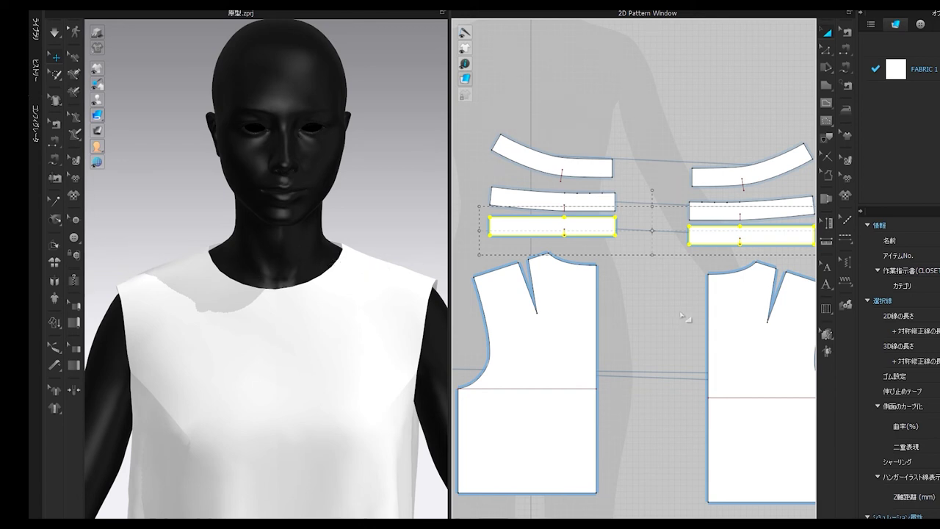
right_click(645, 318)
left_click(413, 246)
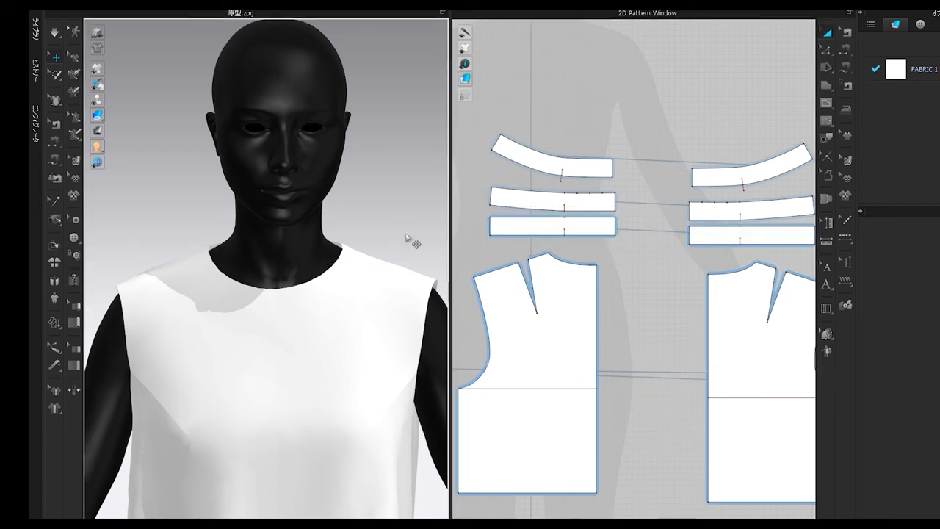
- Turn the avatar to its back and show the arrangement points
right_click_drag(396, 297, 187, 321)
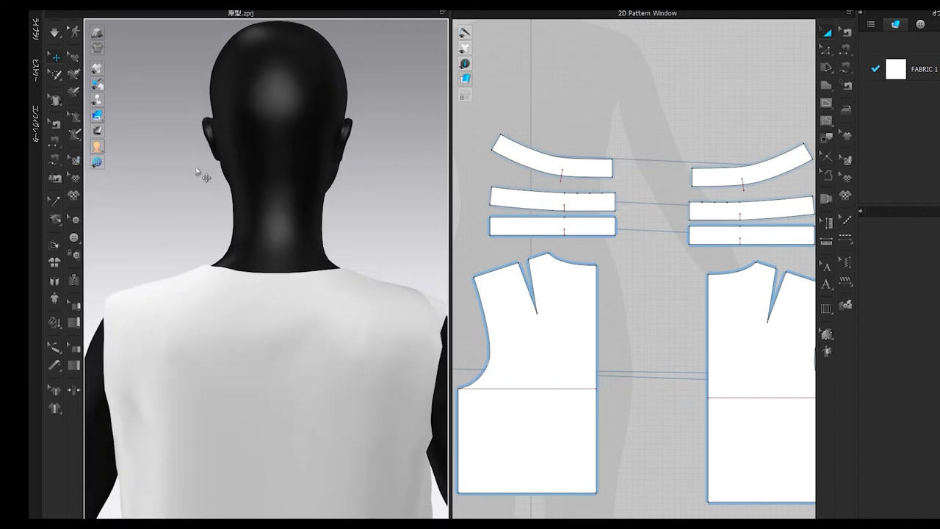
mouse_move(97, 100)
left_click(144, 102)
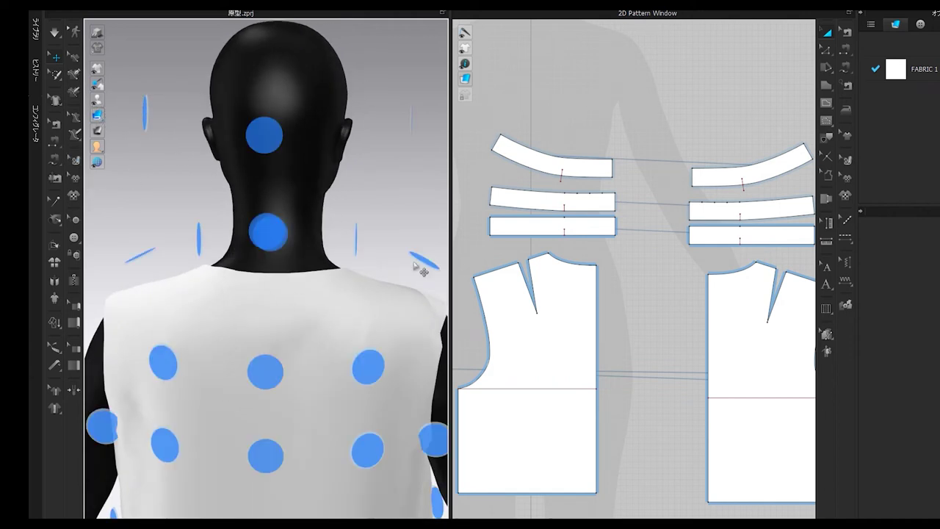
- Try to place one half of the straight collar on the back neck arrangement point
left_click(596, 225)
left_click(258, 236)
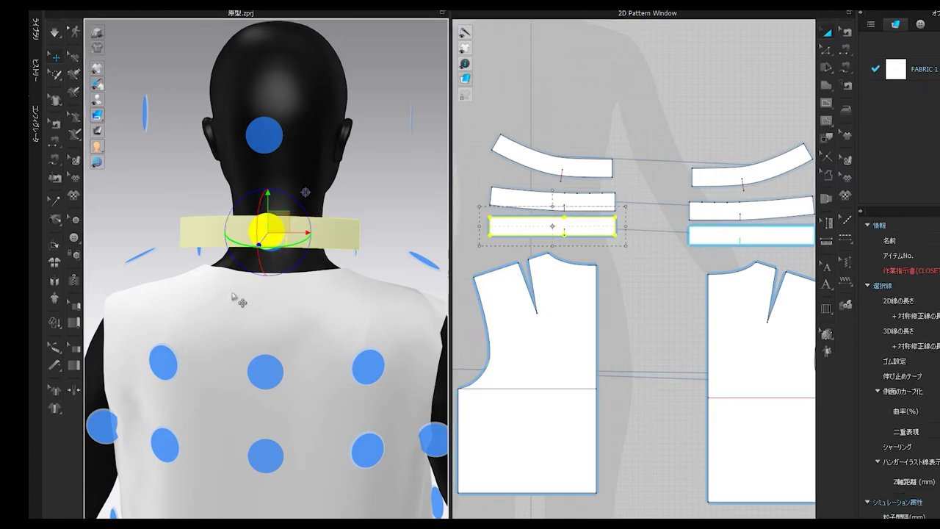
right_click_drag(242, 294, 375, 293)
left_click_drag(378, 296, 387, 287)
right_click_drag(404, 283, 269, 301)
left_click_drag(247, 312, 262, 298)
right_click_drag(276, 359, 334, 352)
- Place the other straight collar half on the side neck arrangement point so that both halves wrap around the neck
left_click(718, 233)
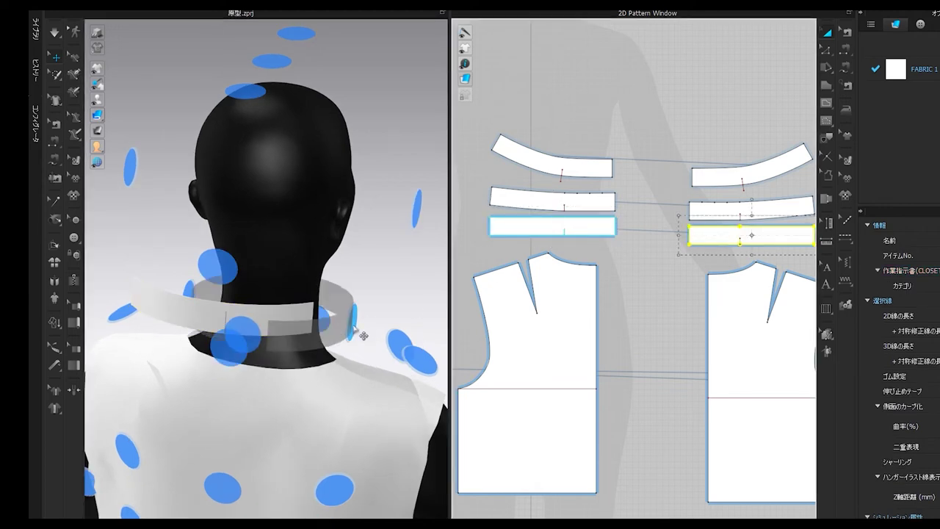
left_click(353, 327)
right_click_drag(356, 331, 279, 295)
left_click(669, 290)
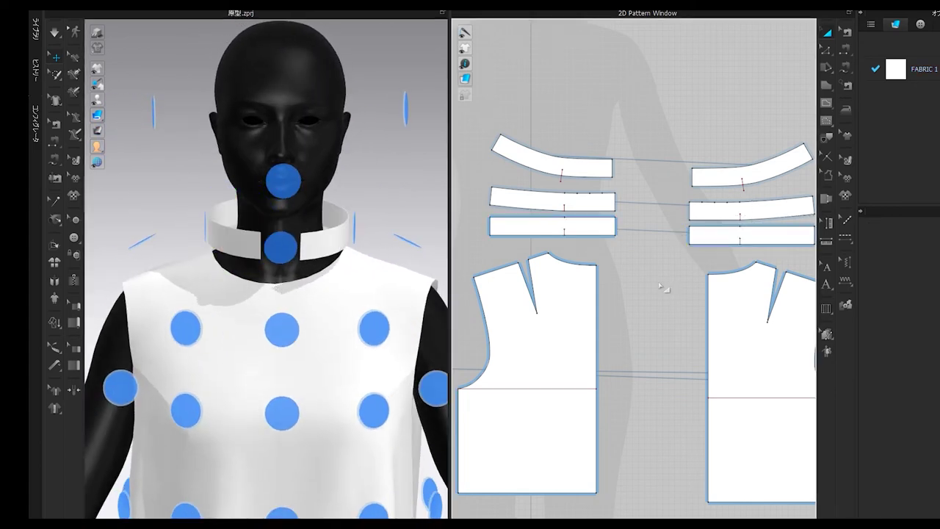
- Free-sew the back neckline to the straight collar's lower edge, from centre back to the shoulder notch
left_click(846, 67)
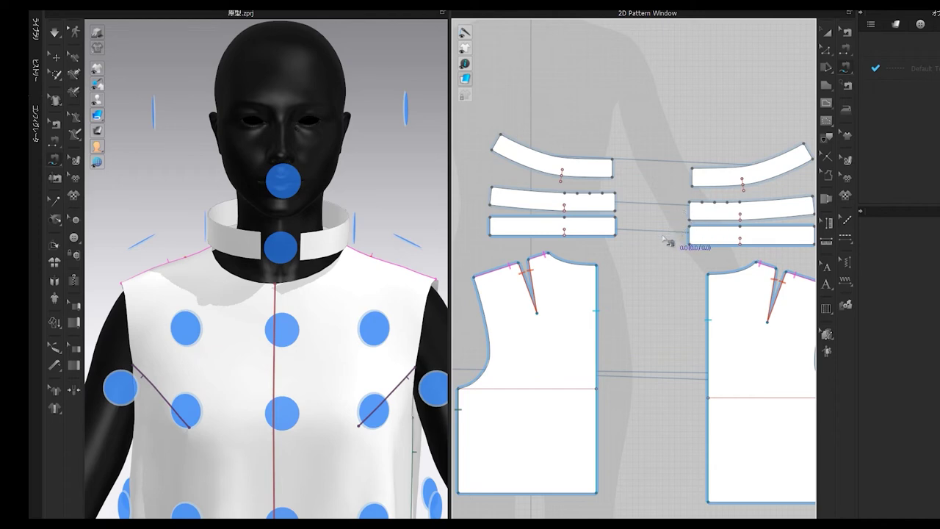
right_click_drag(681, 239, 643, 277)
right_click_drag(348, 272, 345, 309)
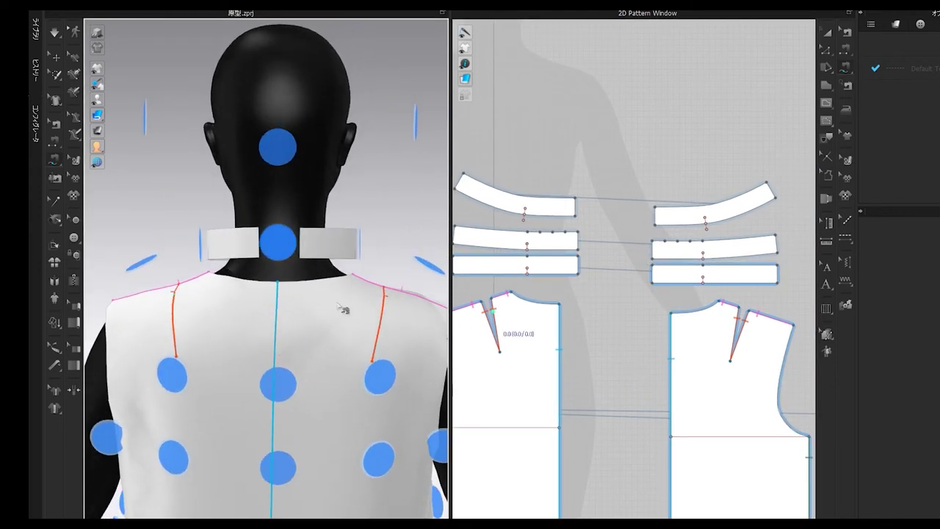
left_click(684, 327)
left_click(719, 303)
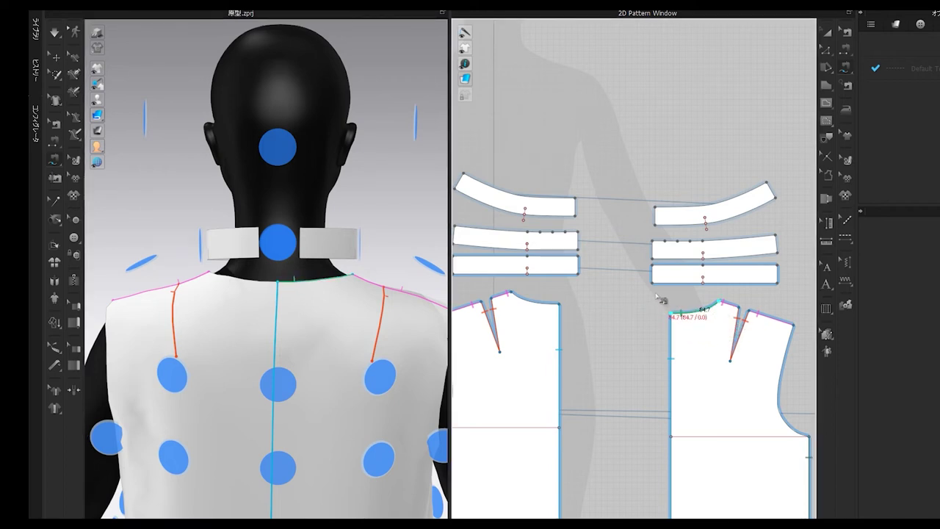
left_click(653, 282)
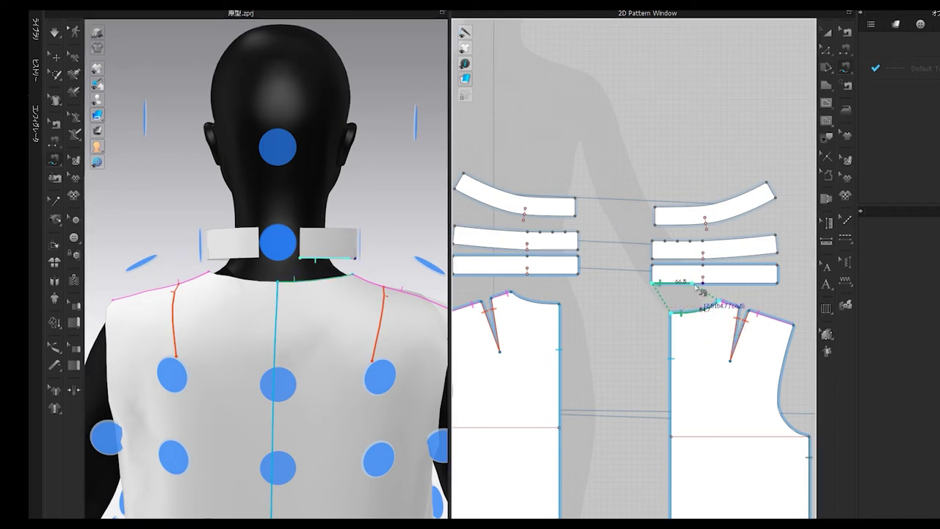
left_click(703, 282)
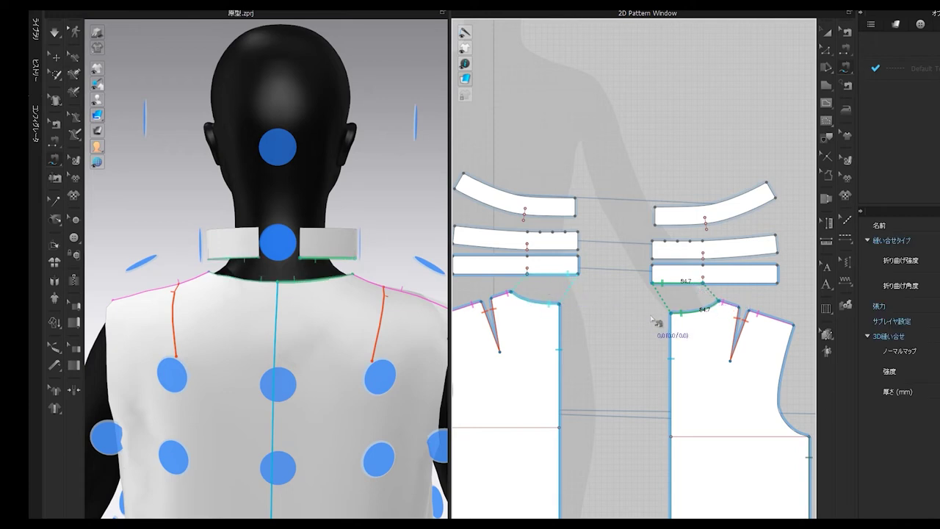
- Free-sew the front neckline, from shoulder to centre front, to the rest of the straight collar's lower edge
scroll(644, 386, "up", 2)
scroll(640, 382, "up", 2)
middle_click_drag(646, 378, 437, 363)
scroll(672, 357, "down", 5)
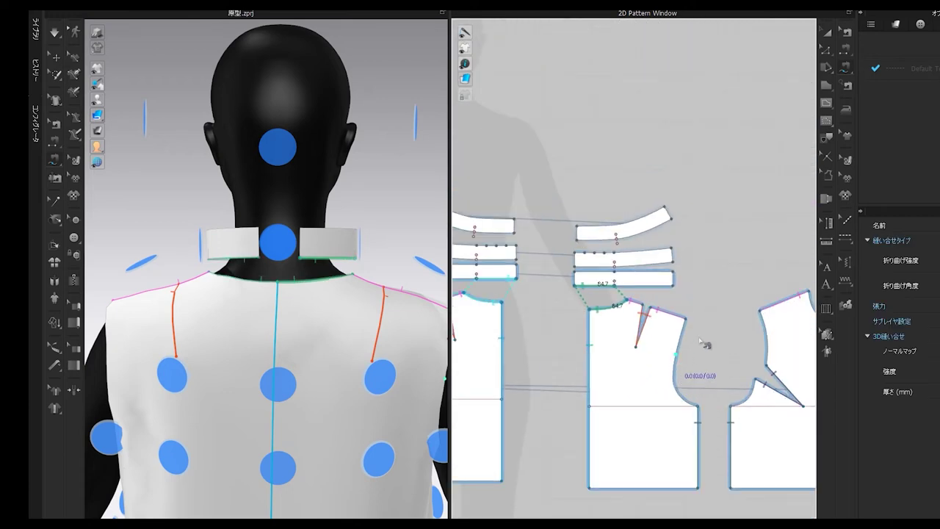
middle_click_drag(739, 321, 630, 337)
left_click(703, 310)
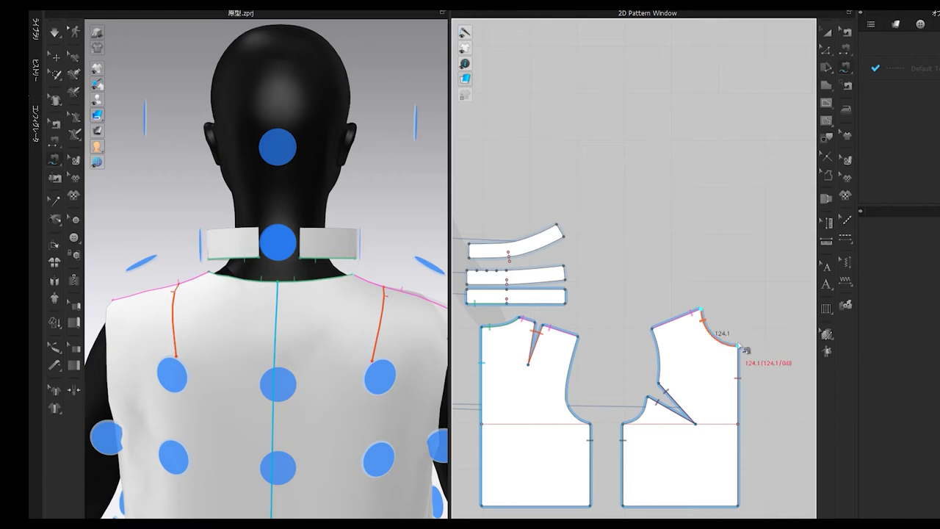
left_click(736, 346)
left_click(506, 302)
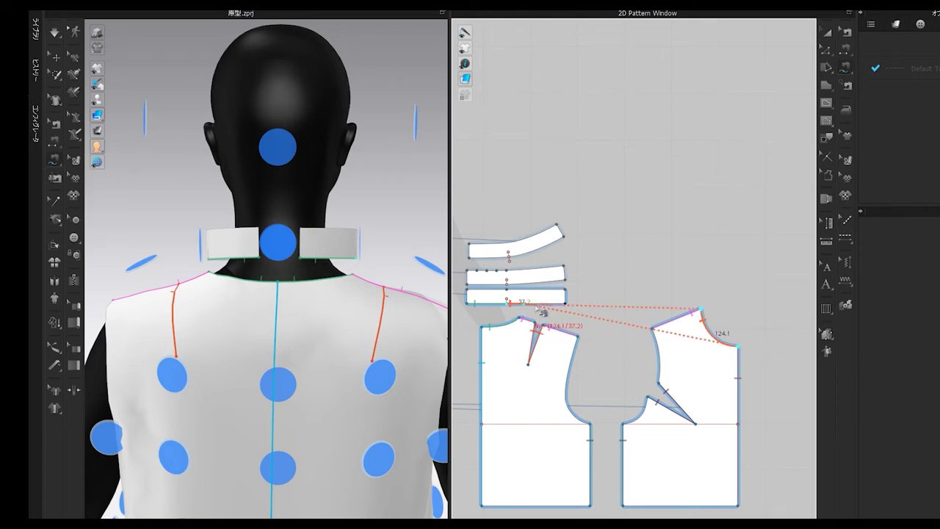
left_click(566, 302)
- Sew the two straight collar halves together along their centre-back edges with segment sewing
right_click_drag(420, 315, 465, 314)
middle_click_drag(544, 305, 670, 311)
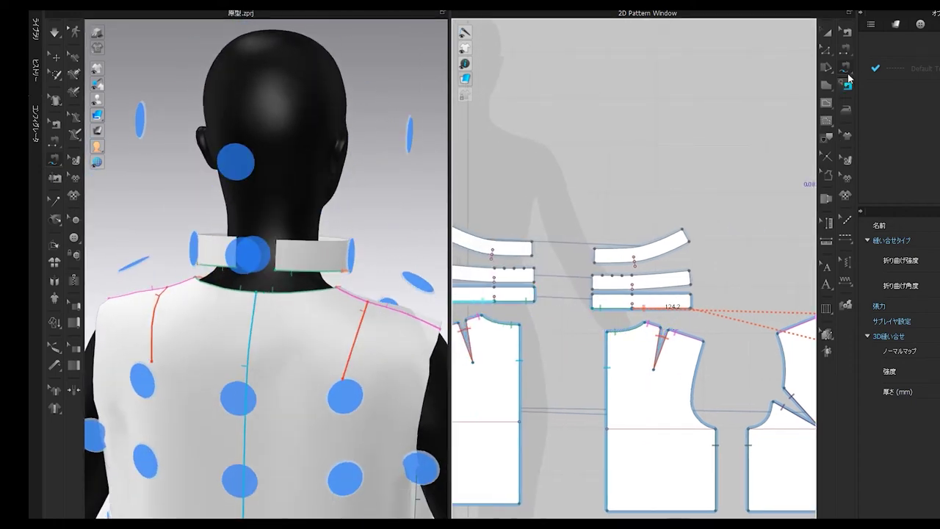
left_click(845, 50)
left_click(843, 69)
left_click(599, 301)
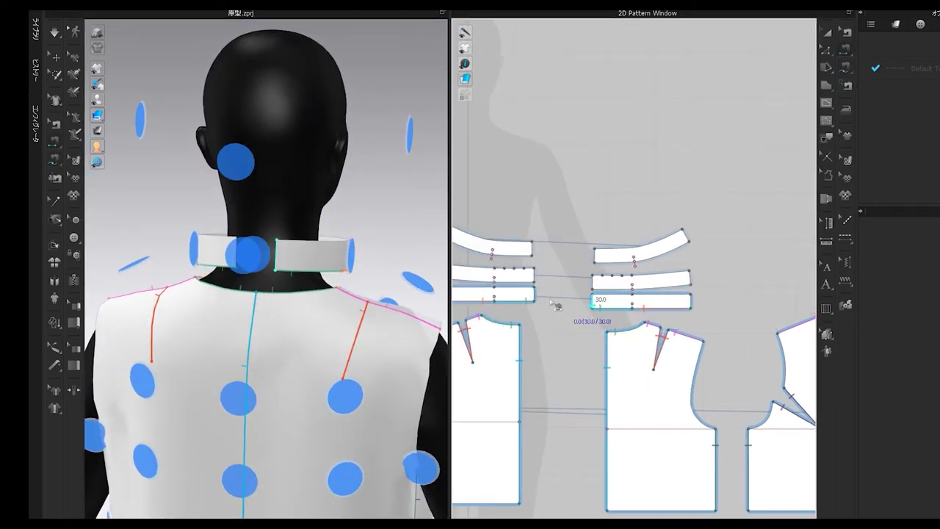
left_click(544, 304)
right_click_drag(411, 309, 111, 298)
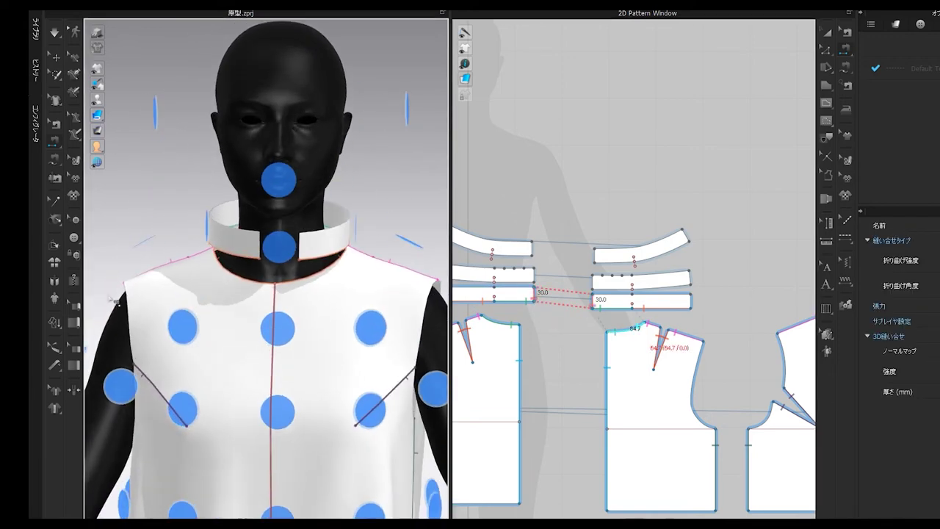
left_click(245, 280)
- Hide the arrangement points and simulate the garment so the straight collar drapes around the neck
mouse_move(96, 99)
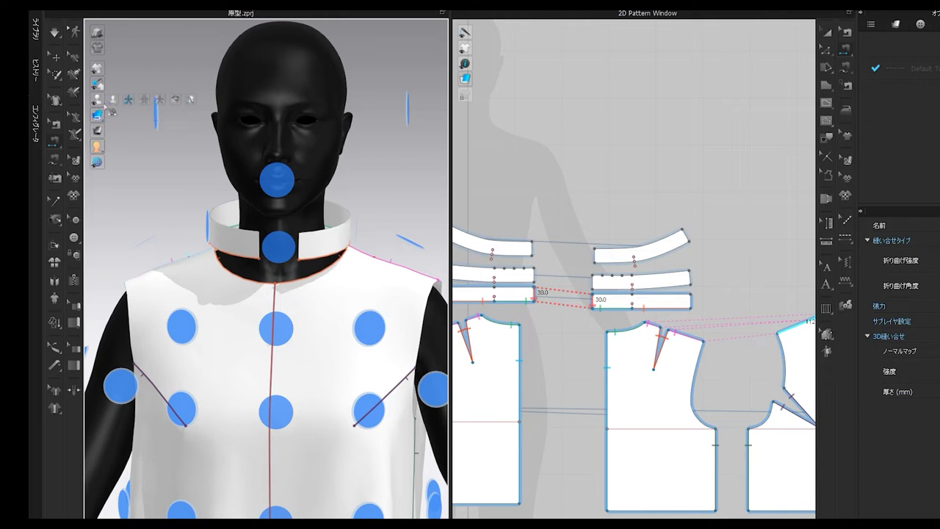
left_click(129, 100)
key("space")
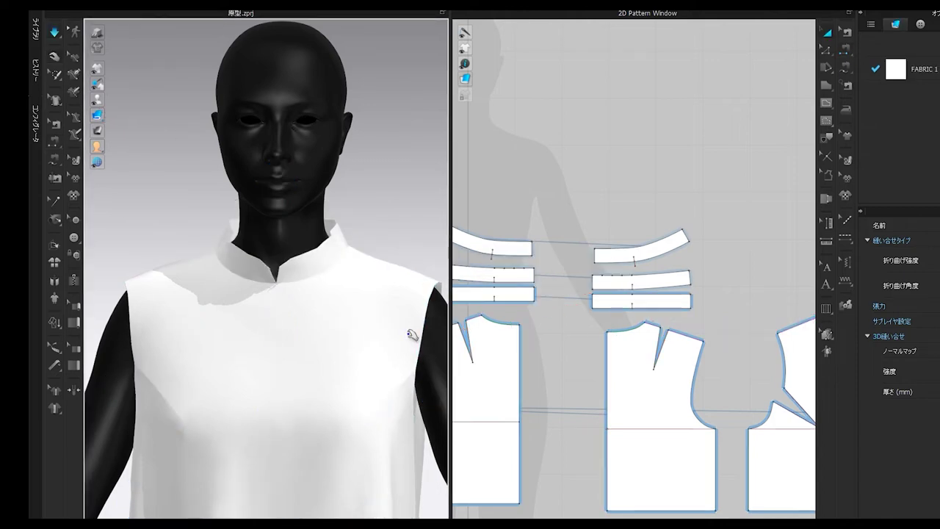
middle_click_drag(336, 330, 328, 355)
scroll(357, 380, "down", 3)
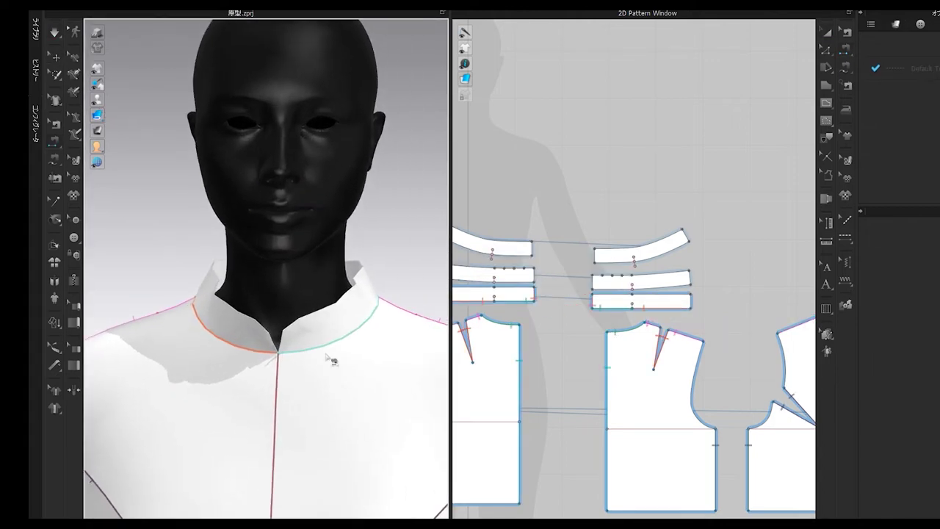
scroll(329, 355, "up", 2)
scroll(335, 361, "down", 2)
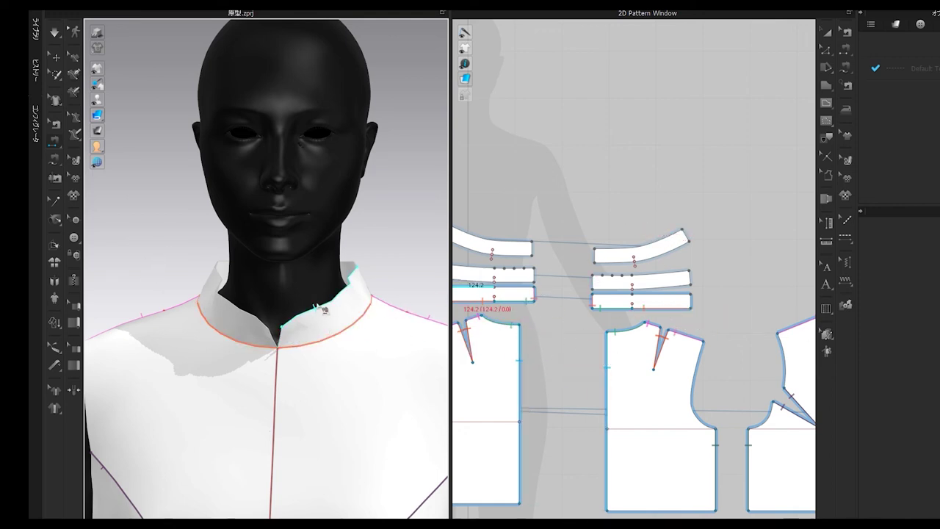
- Turn on interfacing for the straight collar, keeping the Fusible (Common) preset
key("a")
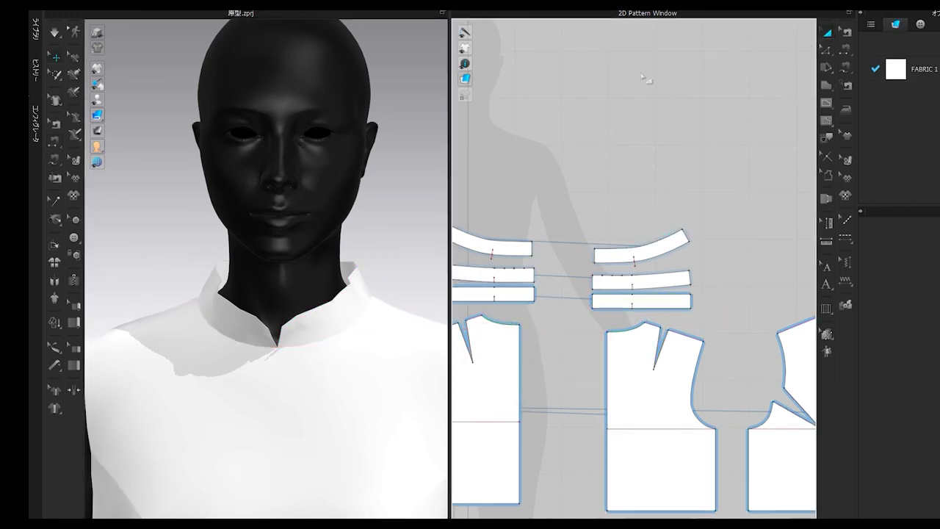
left_click(608, 302)
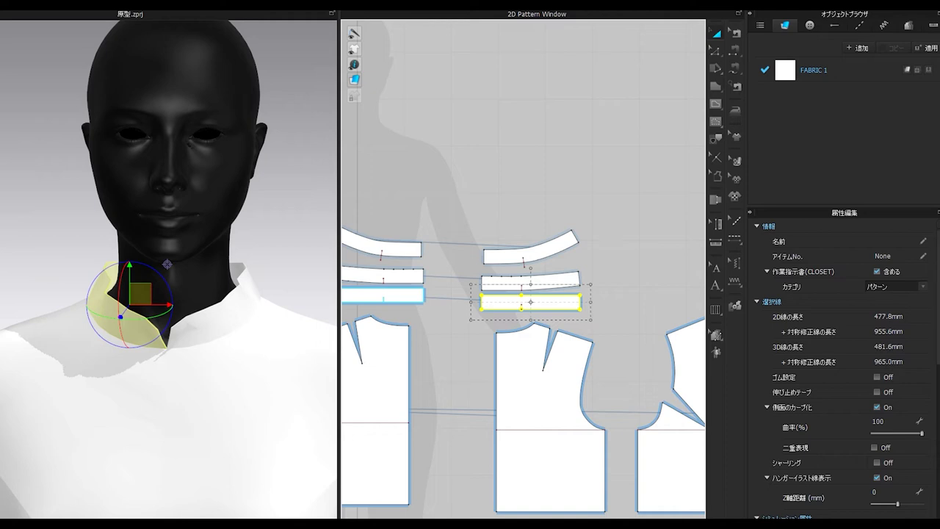
scroll(893, 375, "down", 10)
scroll(808, 367, "down", 1)
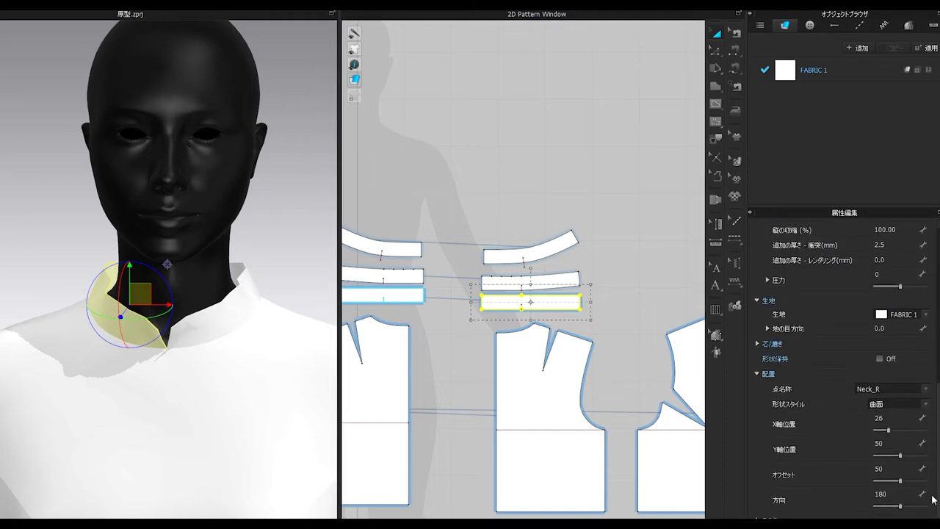
left_click(758, 343)
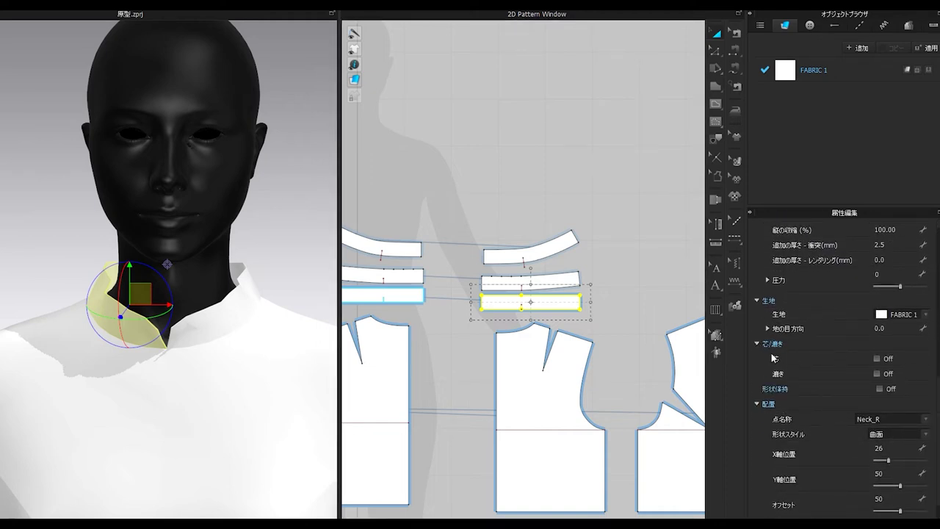
left_click(877, 358)
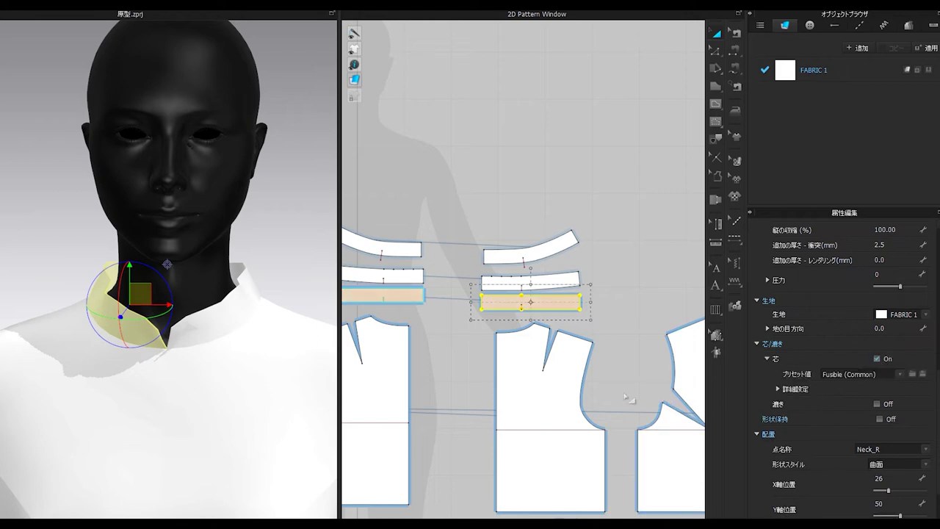
left_click(903, 376)
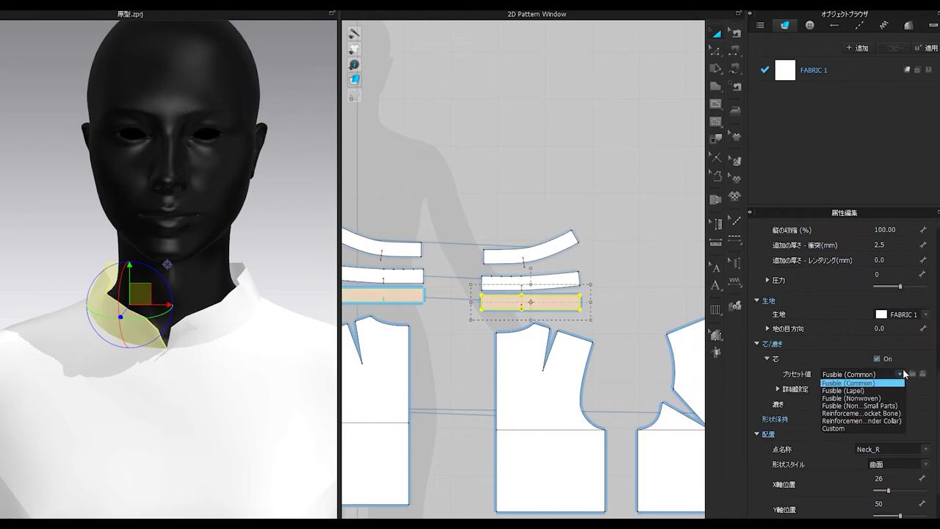
left_click(904, 374)
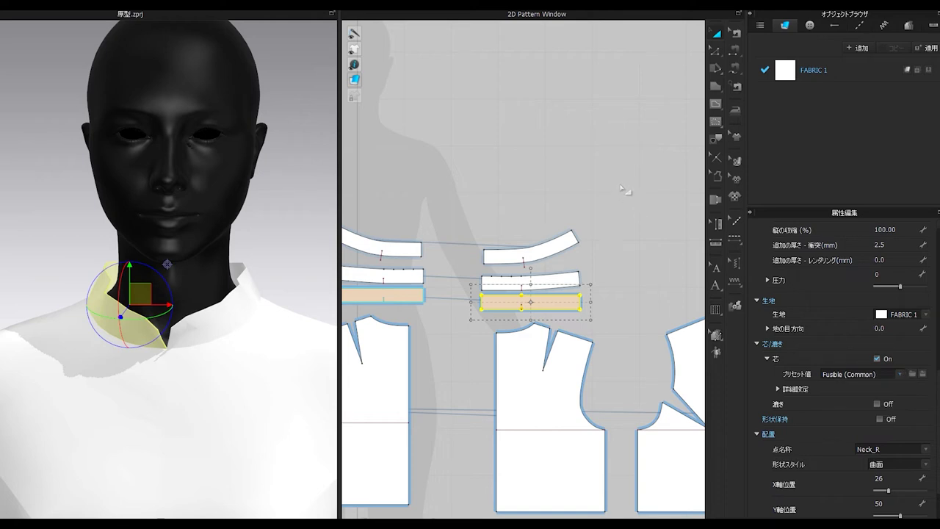
- Simulate the garment so the interfaced straight collar settles around the neck, and adjust its back edge on the avatar
left_click(314, 234)
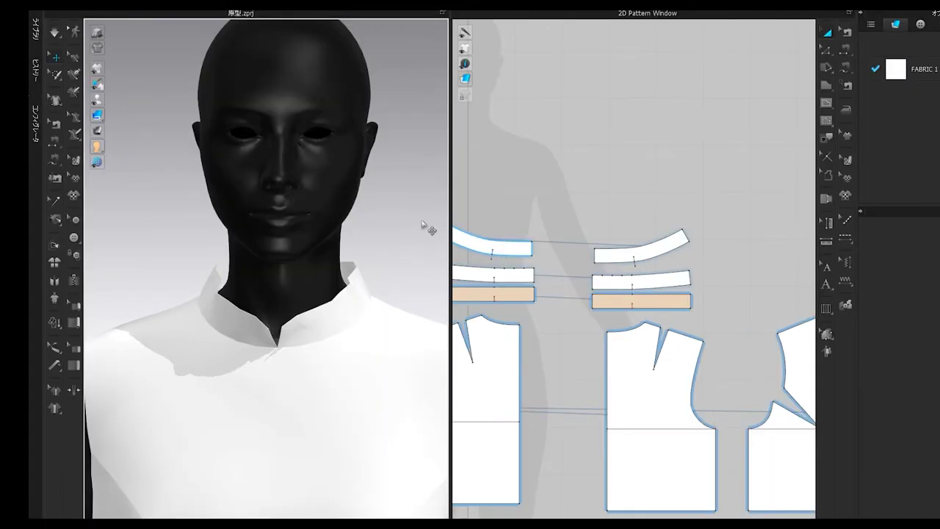
key("space")
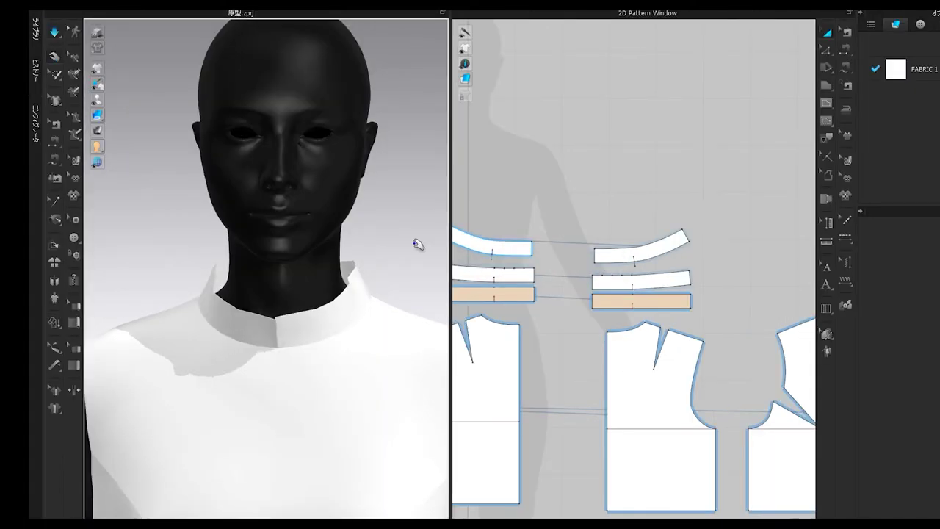
right_click_drag(413, 241, 371, 310)
left_click(361, 301)
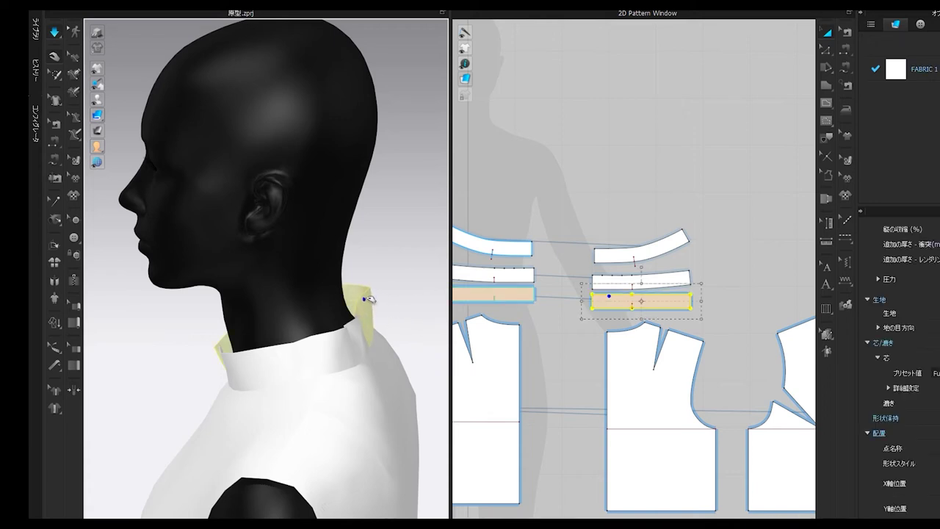
right_click_drag(394, 329, 319, 231)
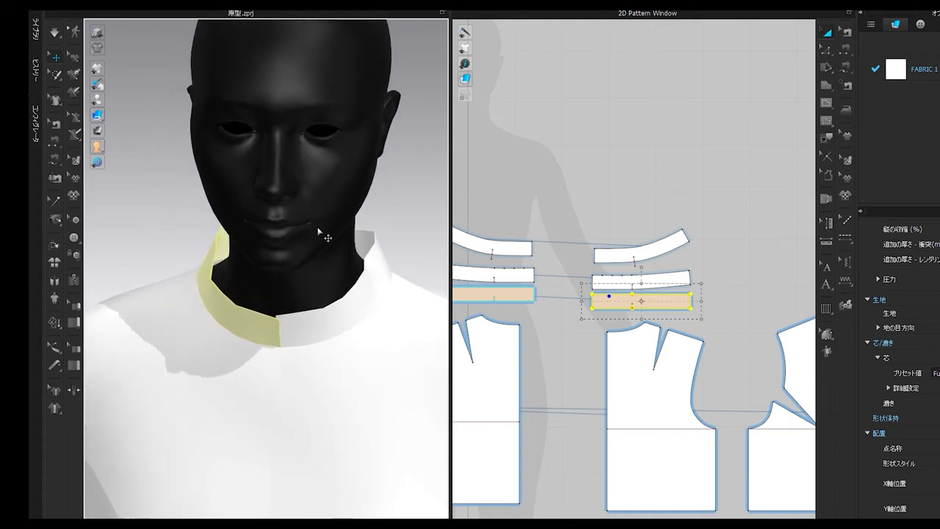
- Apply the high-quality garment settings with a particle distance of 5 mm
left_click(54, 322)
left_click(118, 325)
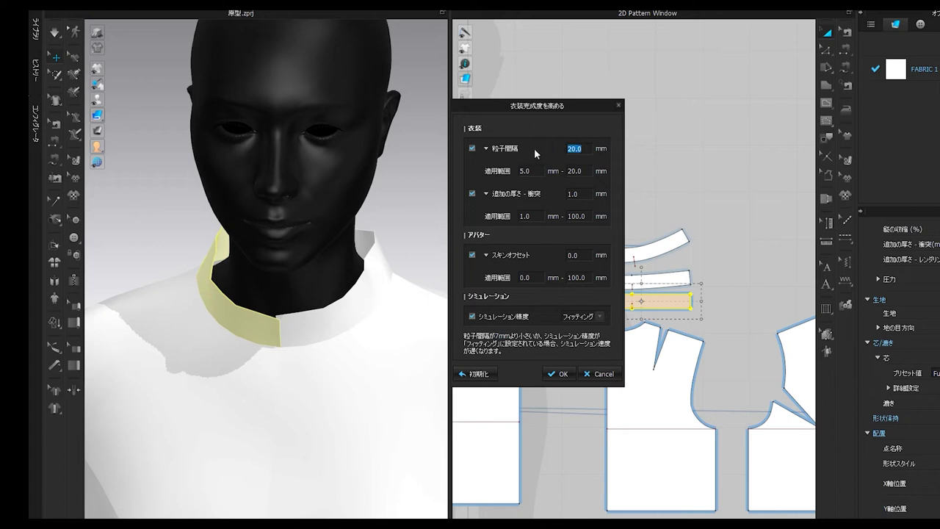
type("5")
left_click(559, 371)
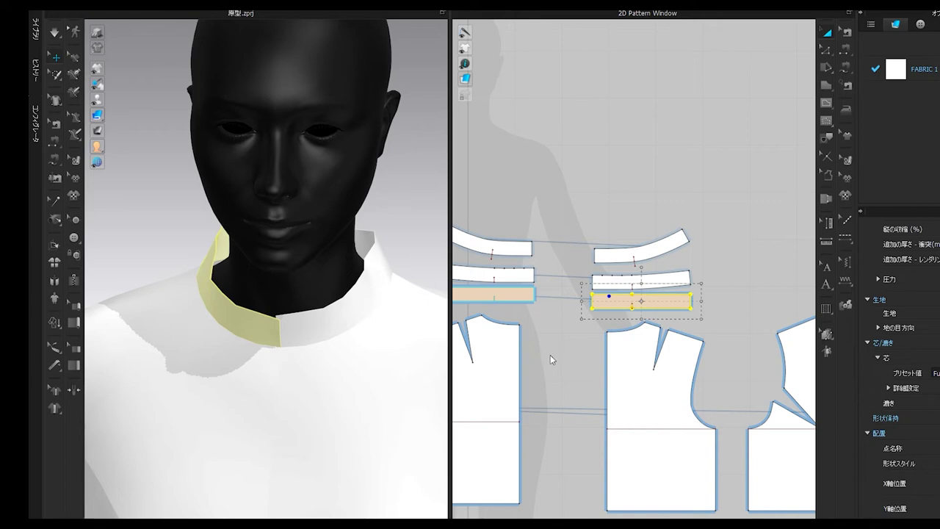
- Simulate the garment at the finer particle distance and check the straight collar from the back and front
key("space")
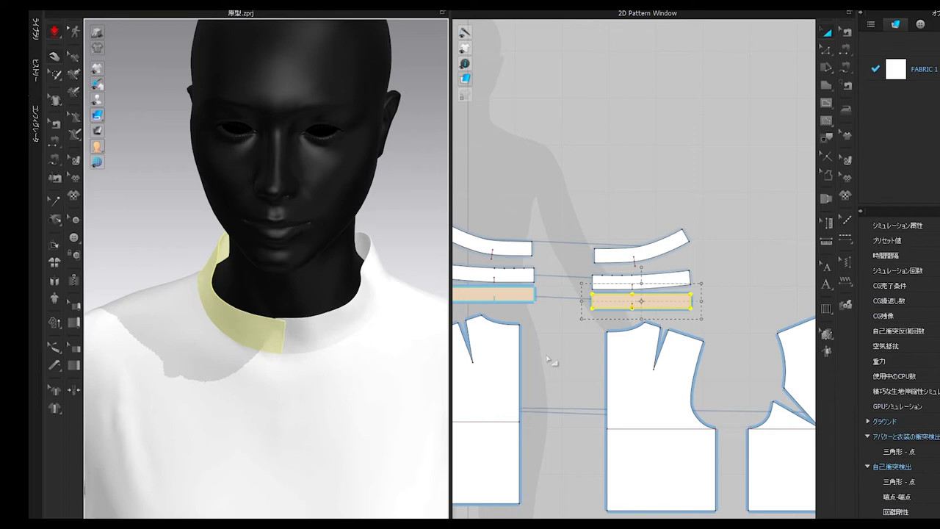
key("space")
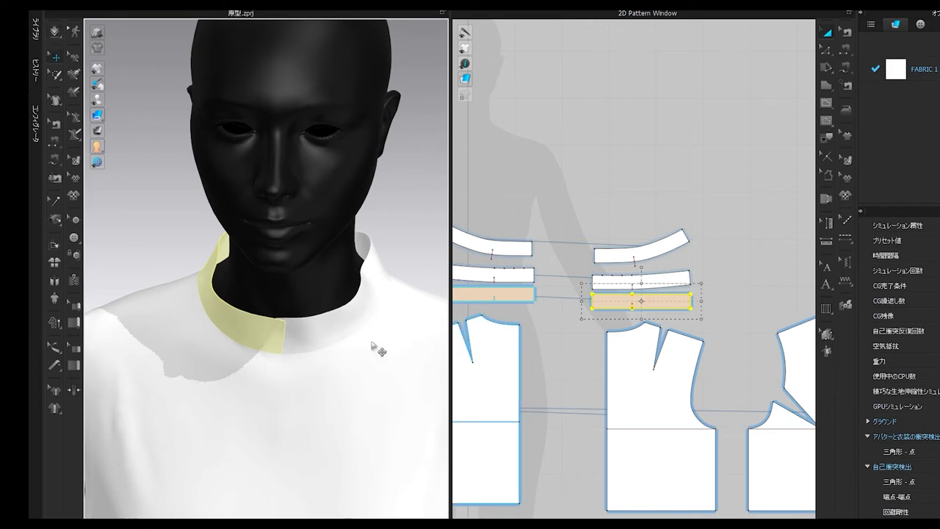
right_click_drag(370, 346, 172, 315)
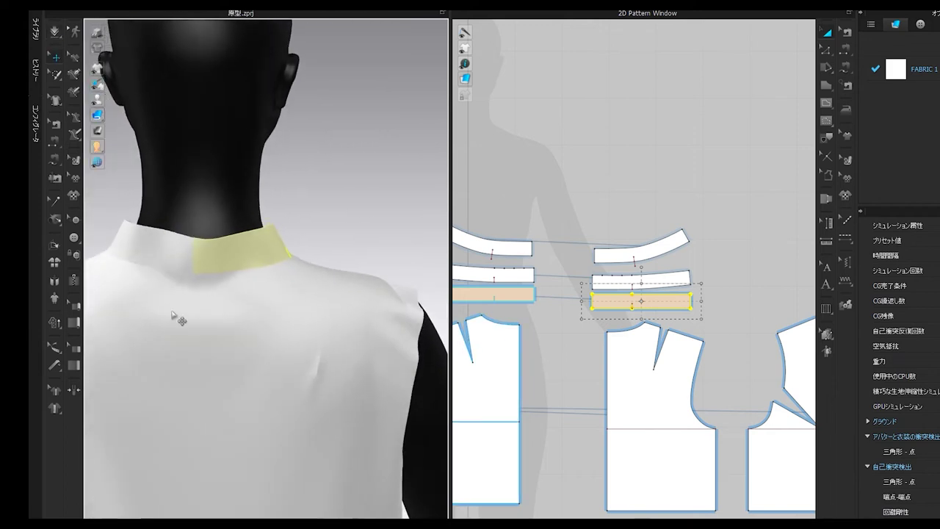
right_click_drag(234, 331, 391, 309)
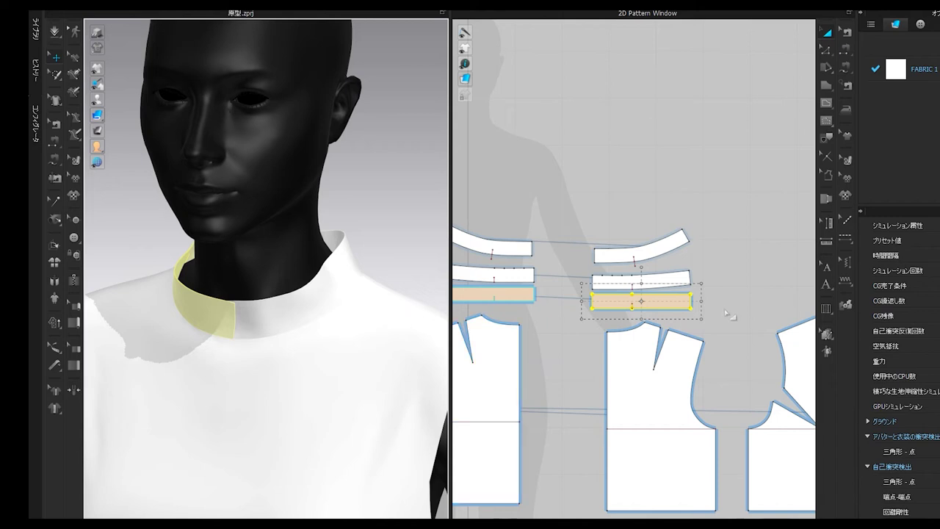
- Strengthen the straight collar half on the avatar's right side and simulate the garment again
left_click(616, 299)
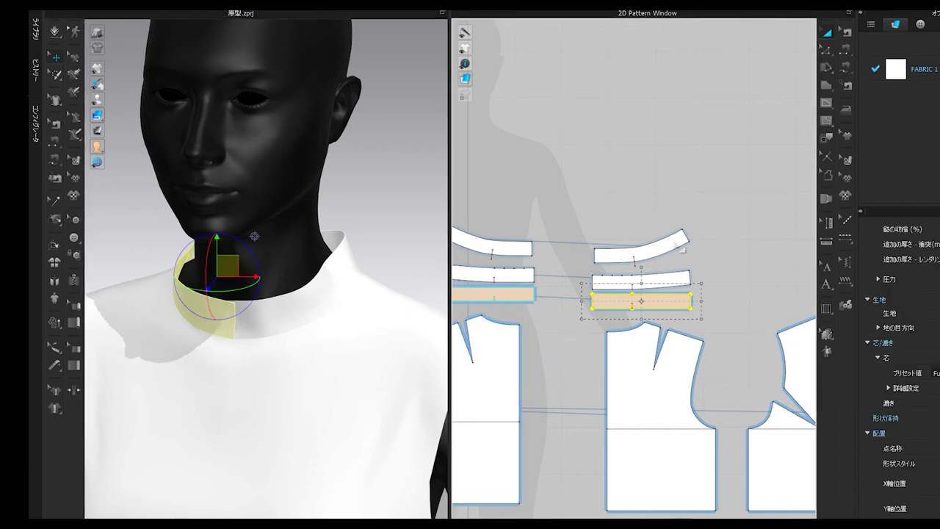
right_click(615, 300)
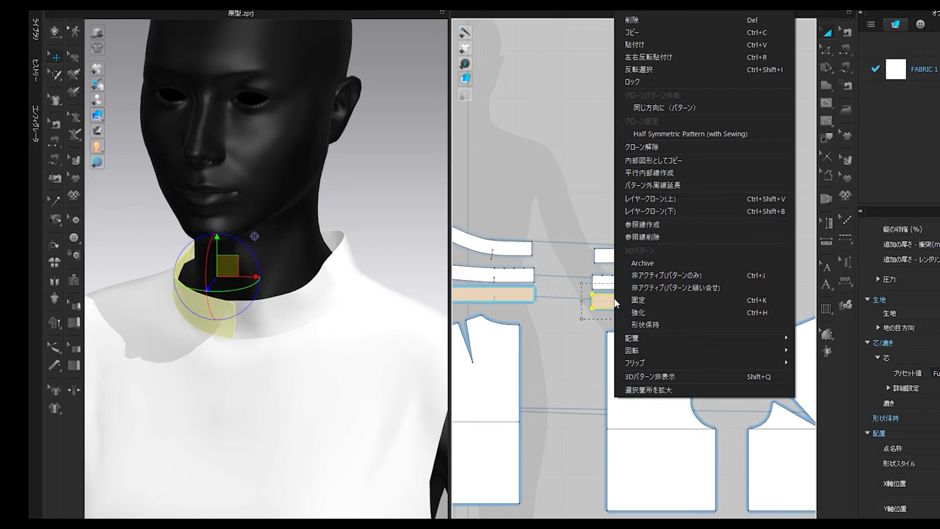
left_click(638, 312)
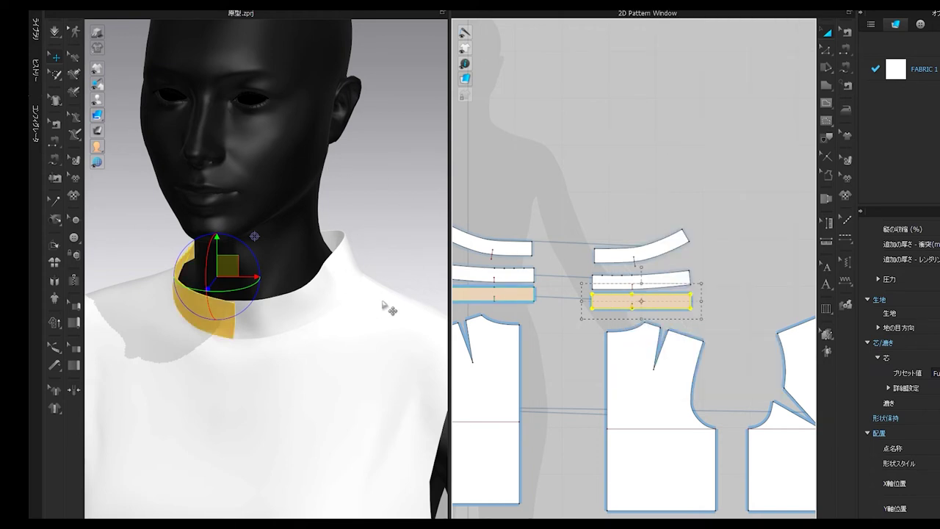
key("space")
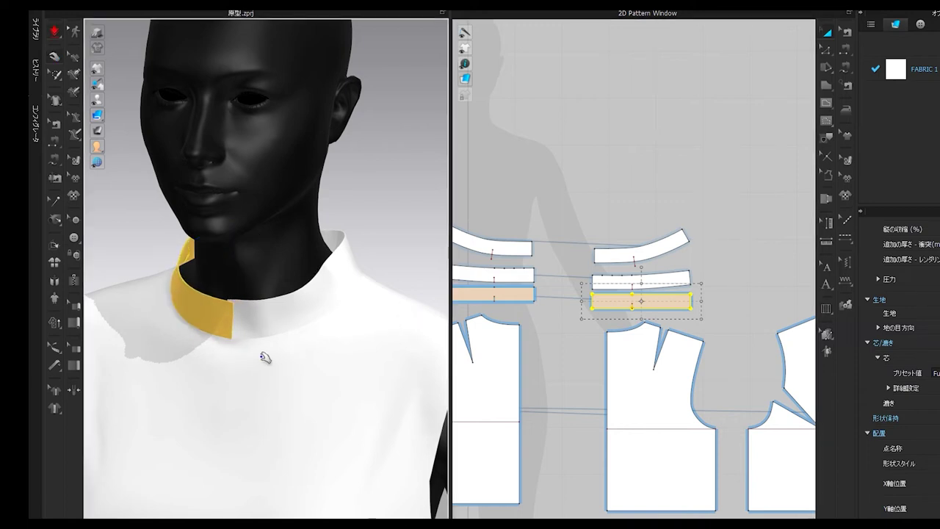
key("space")
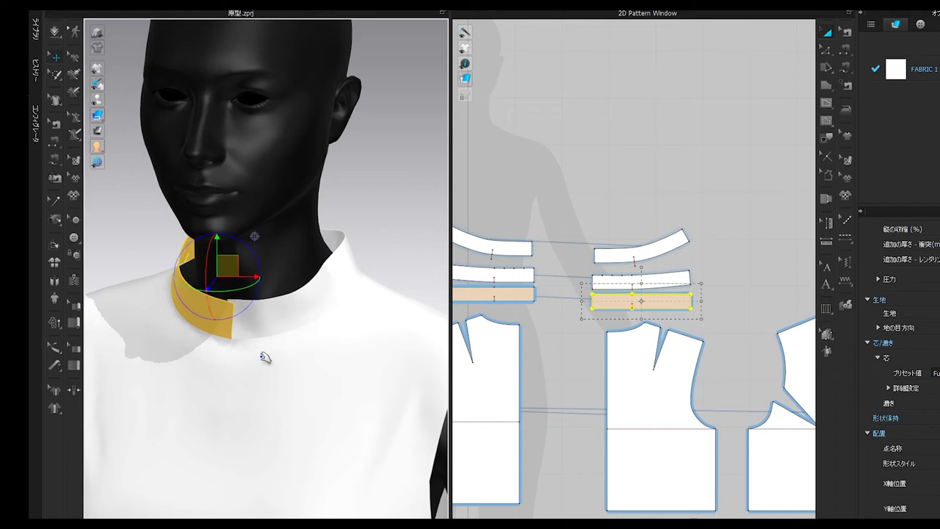
- Examine the strengthened straight collar's fit around the neck from the front and back, then up close at the centre-front edges
right_click_drag(265, 356, 323, 345)
left_click(407, 207)
middle_click_drag(374, 333, 398, 336)
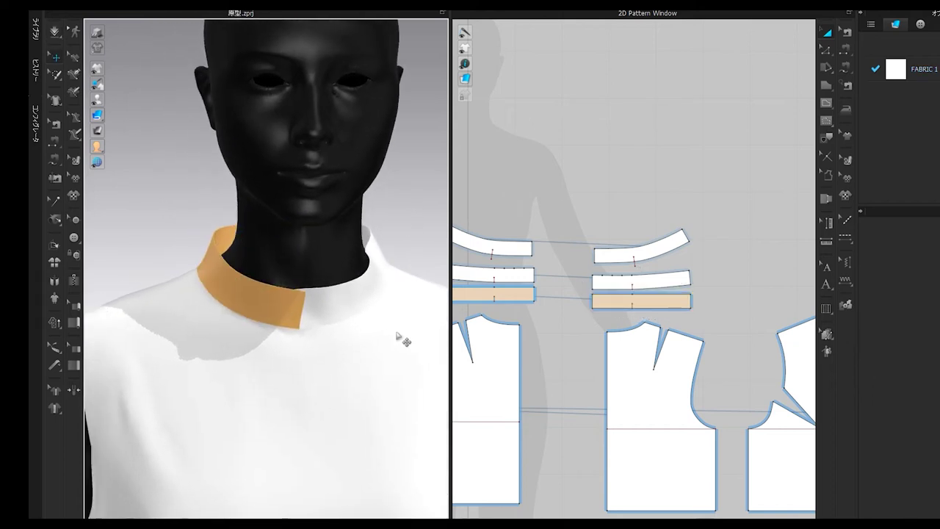
right_click_drag(399, 336, 378, 336)
middle_click_drag(378, 336, 371, 367)
right_click_drag(370, 366, 364, 406)
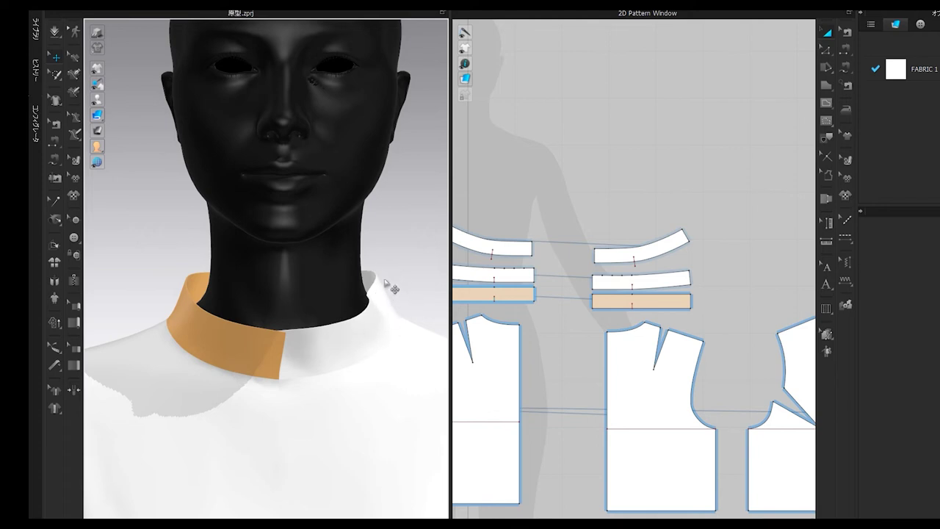
right_click_drag(433, 326, 184, 330)
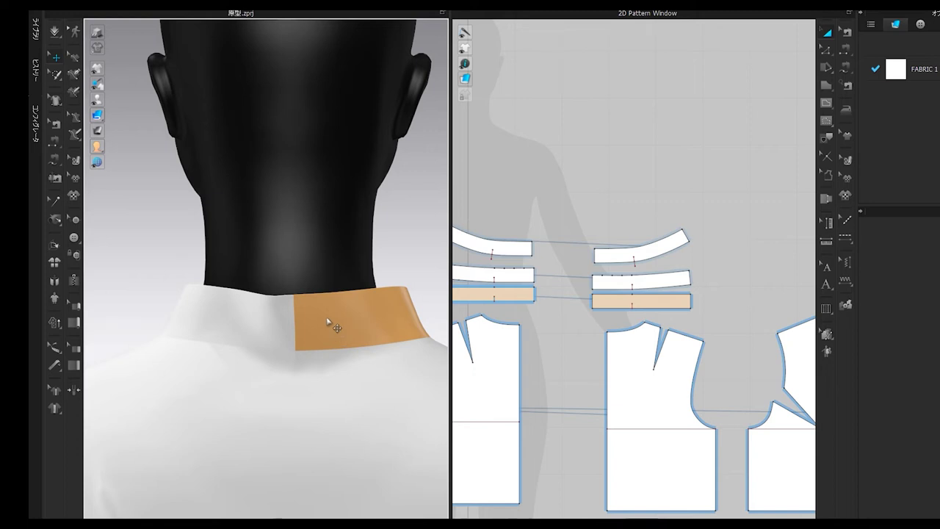
right_click_drag(323, 391, 150, 371)
right_click_drag(232, 359, 310, 359)
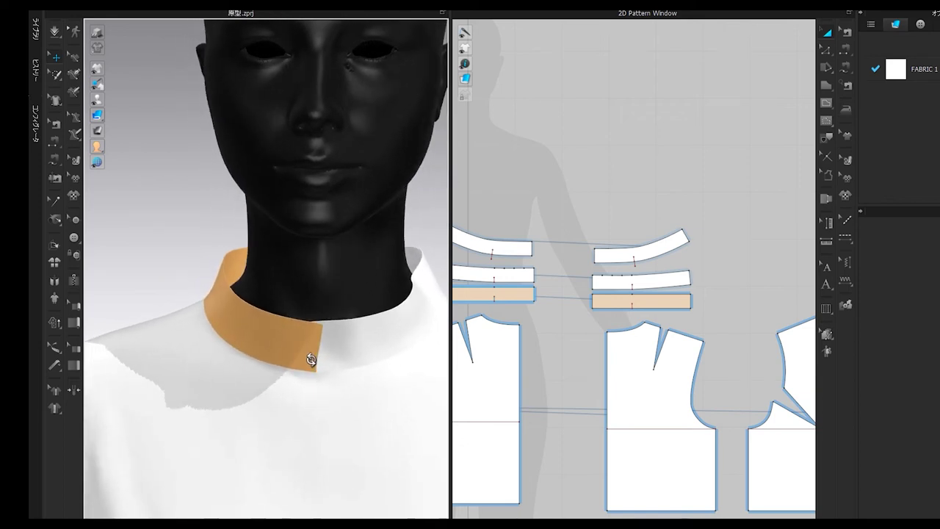
middle_click_drag(321, 364, 315, 330)
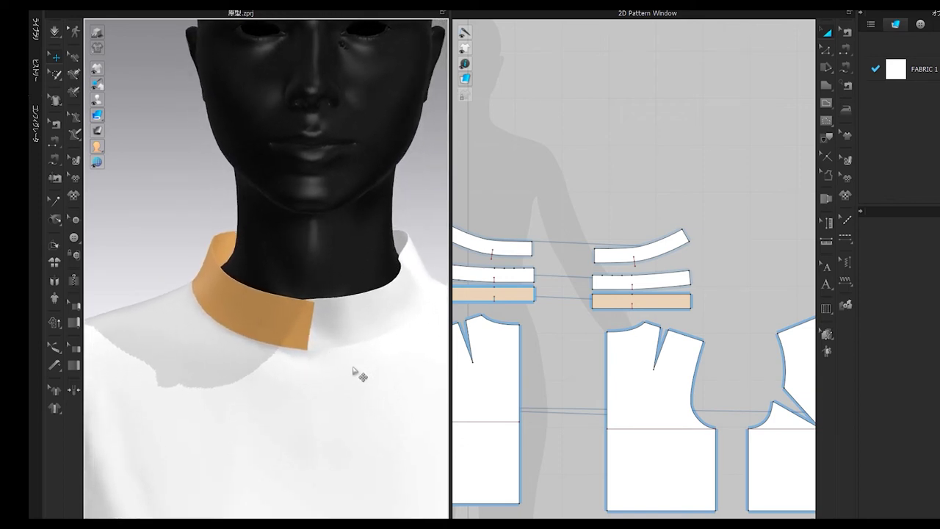
middle_click_drag(353, 371, 355, 386)
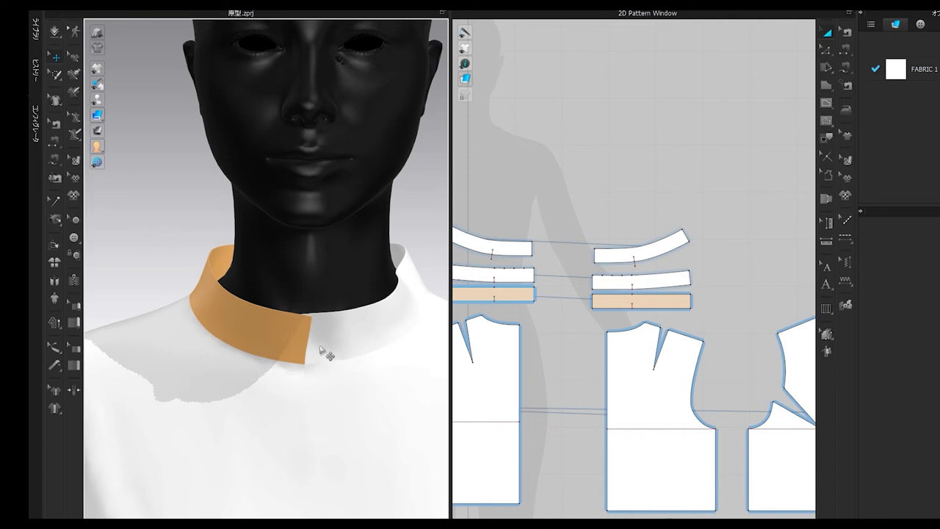
scroll(321, 351, "up", 10)
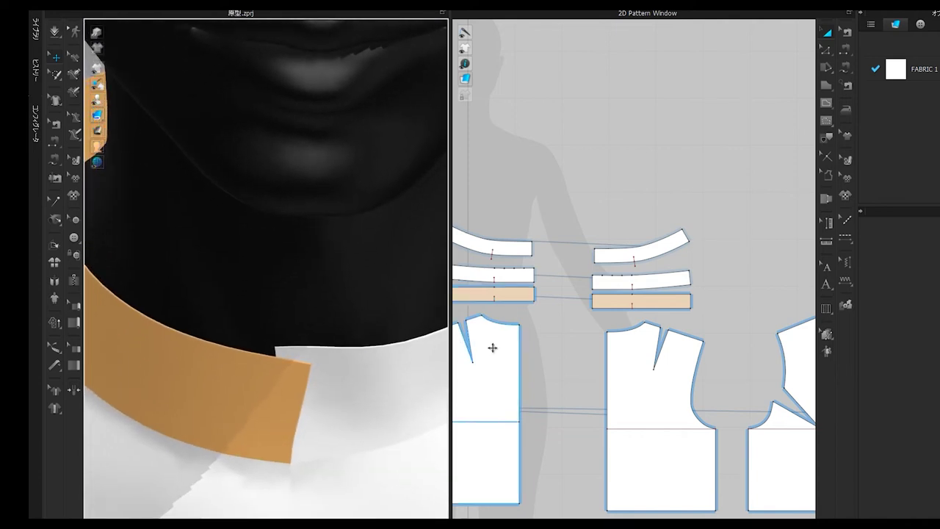
- Move the upper centre-front corner of the straight collar slightly inward with Edit Pattern so its front edge slants
left_click(847, 50)
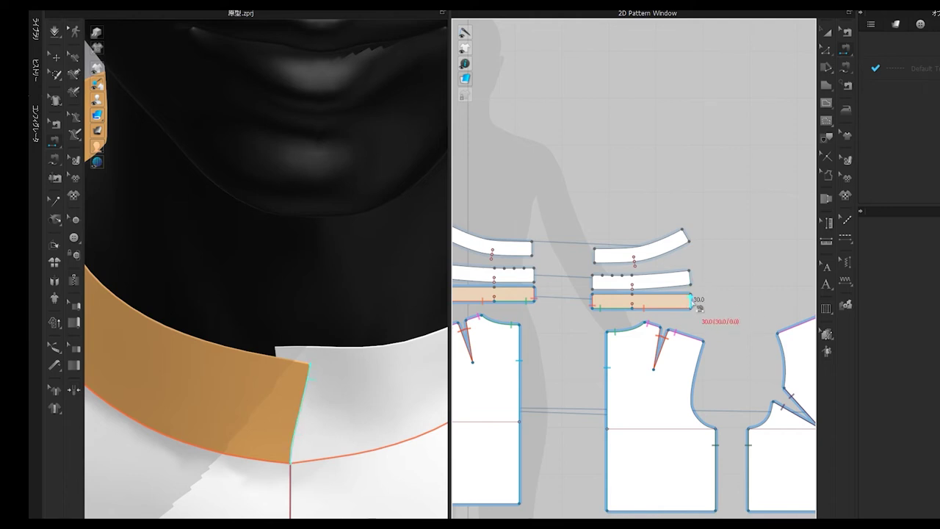
left_click(826, 50)
scroll(694, 257, "up", 3)
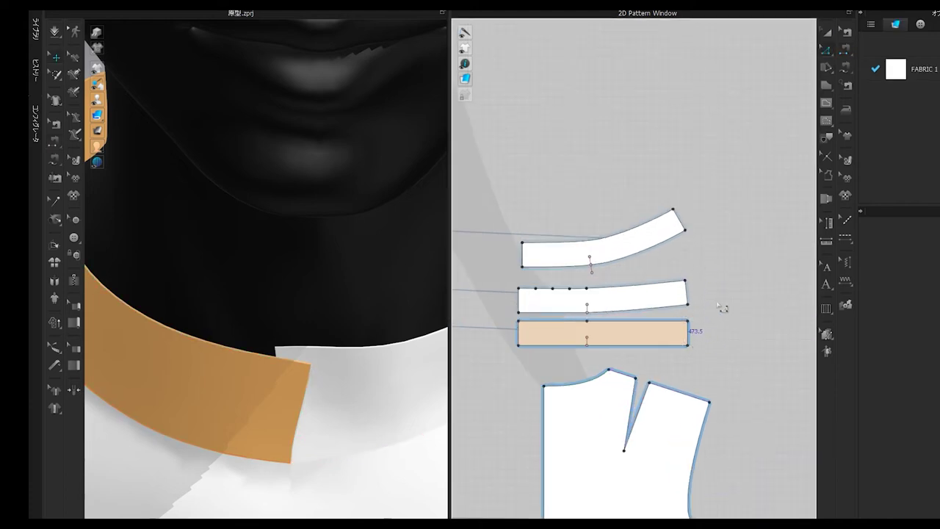
scroll(760, 277, "up", 3)
scroll(760, 278, "up", 4)
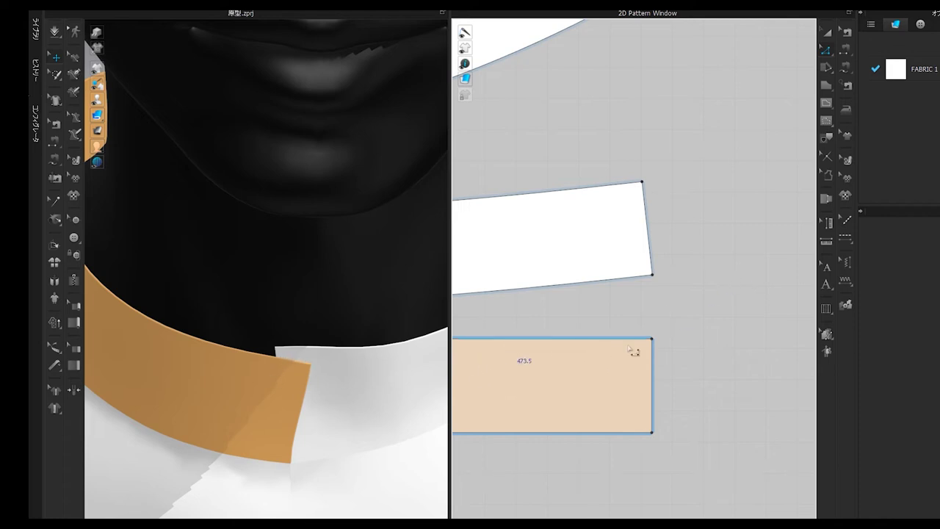
left_click(828, 50)
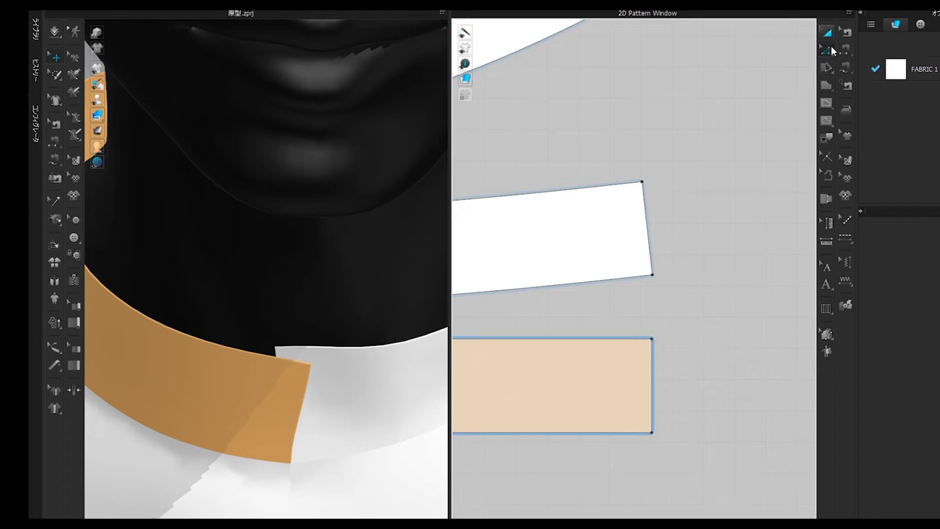
left_click(652, 340)
left_click_drag(653, 340, 638, 339)
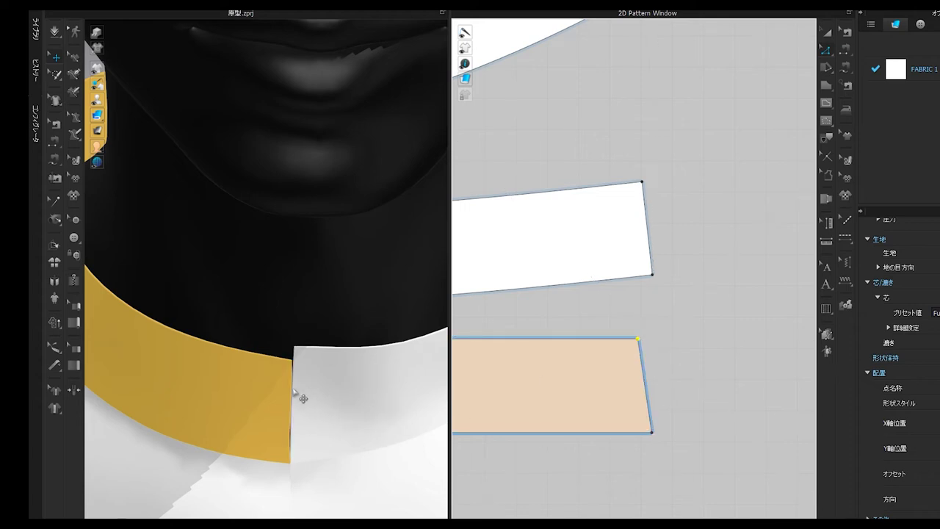
- Check the slanted front edge on both straight collar halves and simulate the garment with the reshaped collar
scroll(308, 388, "down", 5)
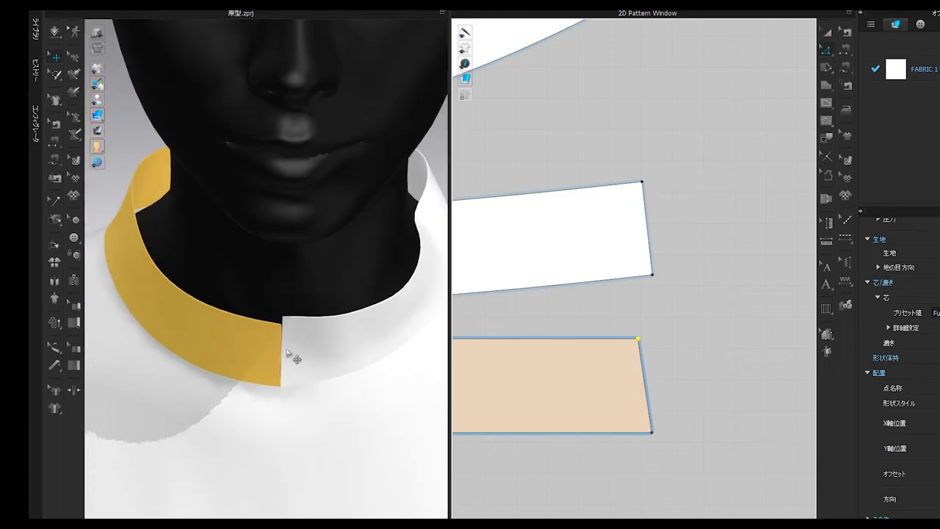
scroll(548, 325, "down", 6)
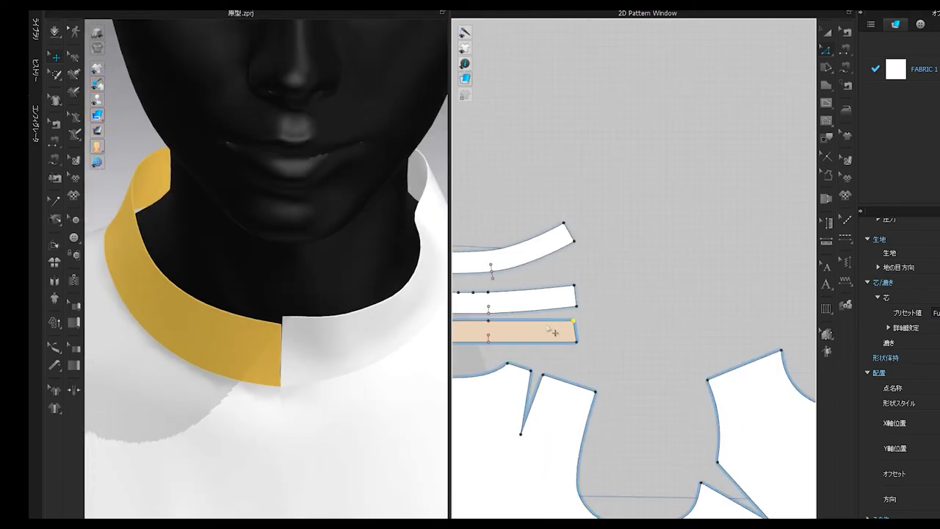
scroll(672, 321, "up", 4)
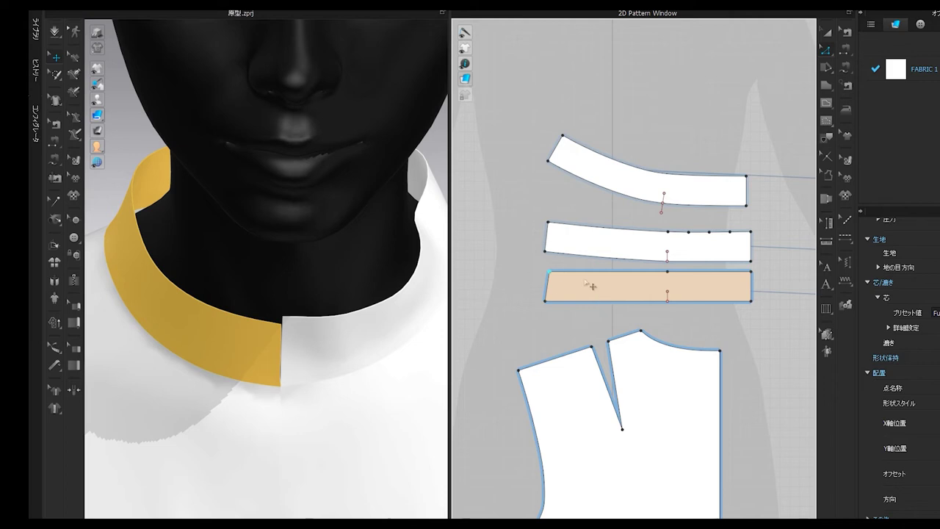
middle_click_drag(591, 286, 561, 318)
scroll(302, 339, "up", 3)
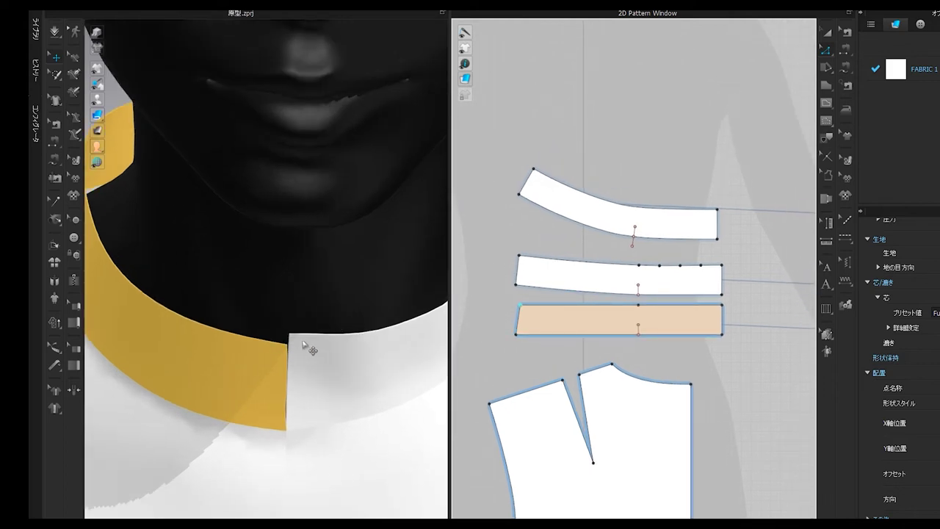
scroll(680, 339, "down", 5)
scroll(672, 330, "up", 5)
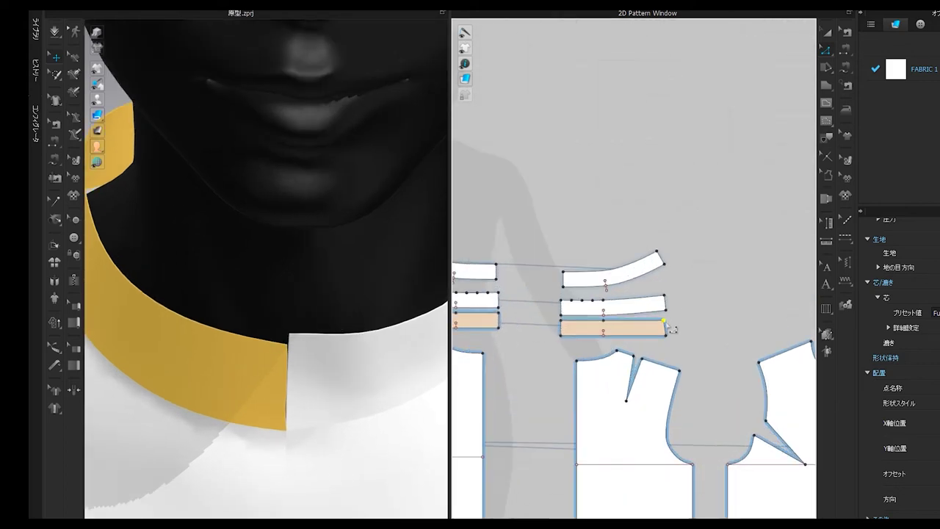
scroll(626, 351, "down", 1)
scroll(626, 350, "down", 3)
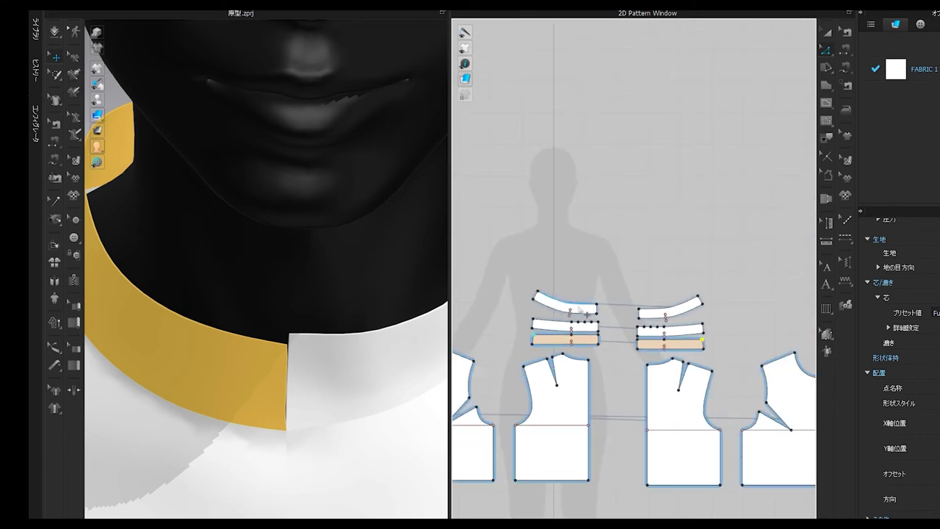
key("space")
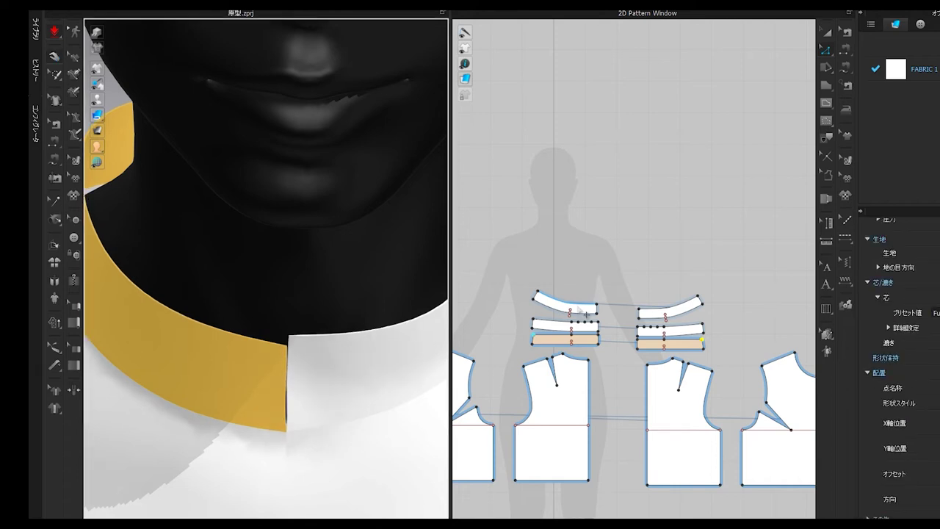
scroll(346, 406, "down", 4)
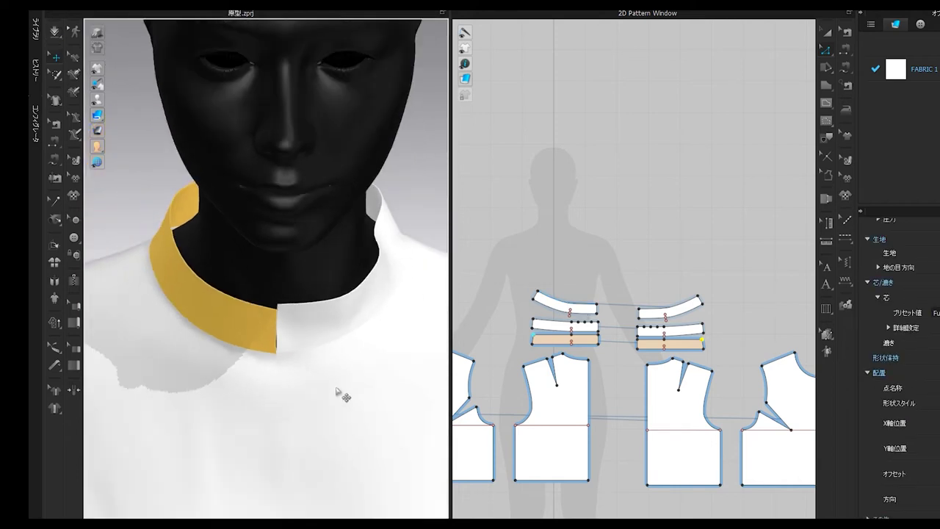
- Move the upper centre-front corner of the straight collar further inward so its front edge slants more steeply
key("space")
right_click_drag(328, 356, 317, 307)
middle_click_drag(325, 304, 337, 360)
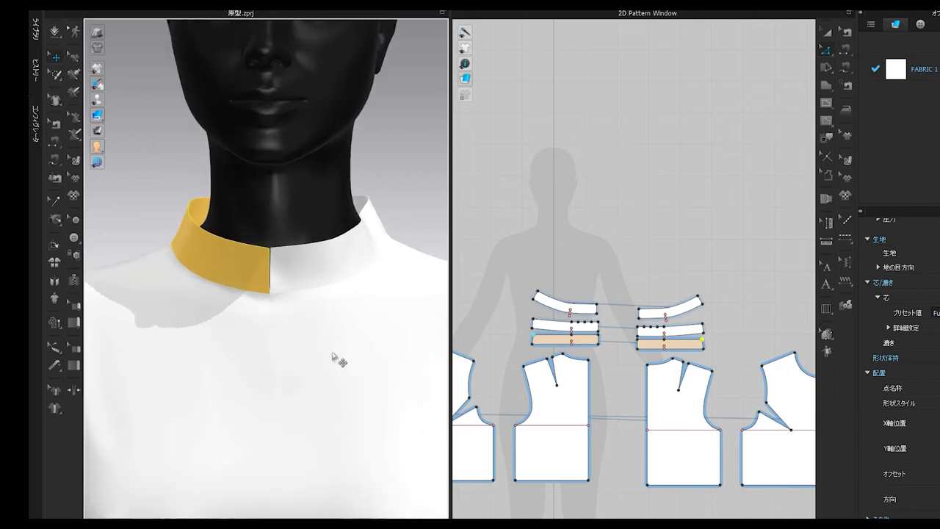
scroll(337, 358, "up", 4)
scroll(554, 309, "up", 6)
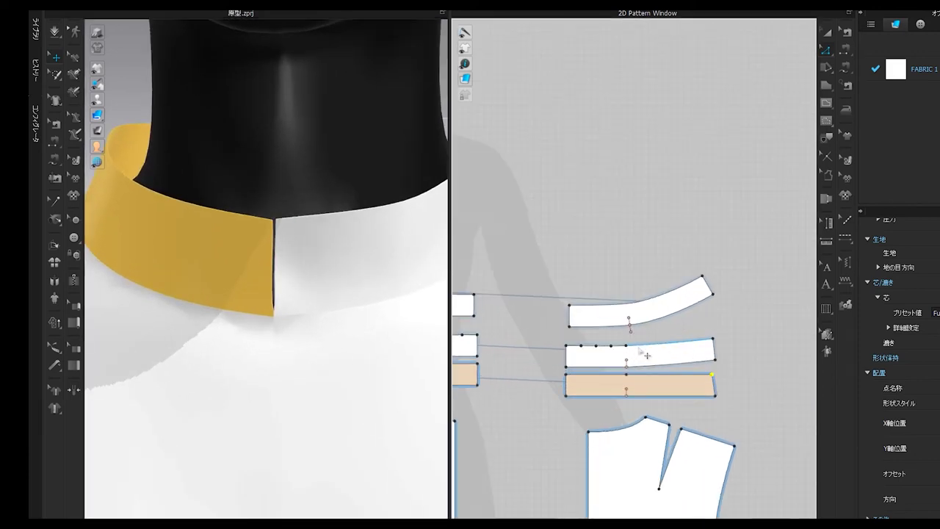
scroll(602, 327, "up", 4)
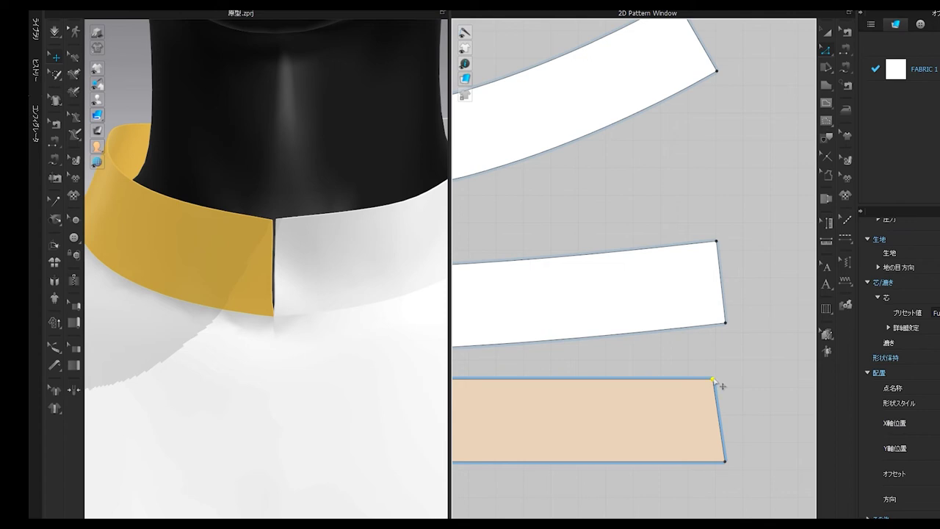
left_click_drag(714, 381, 699, 380)
- Simulate the garment with the more steeply slanted collar edges and check the centre-front opening on the avatar
scroll(423, 382, "down", 5)
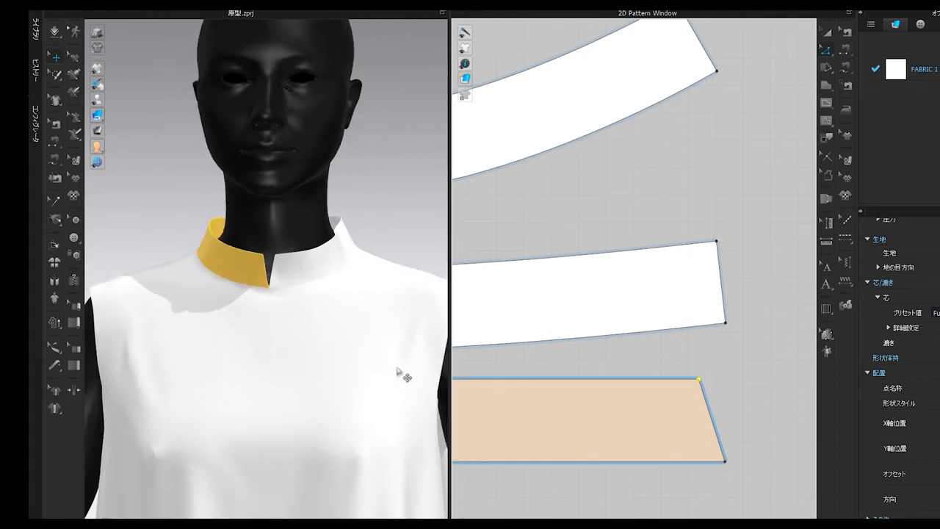
key("space")
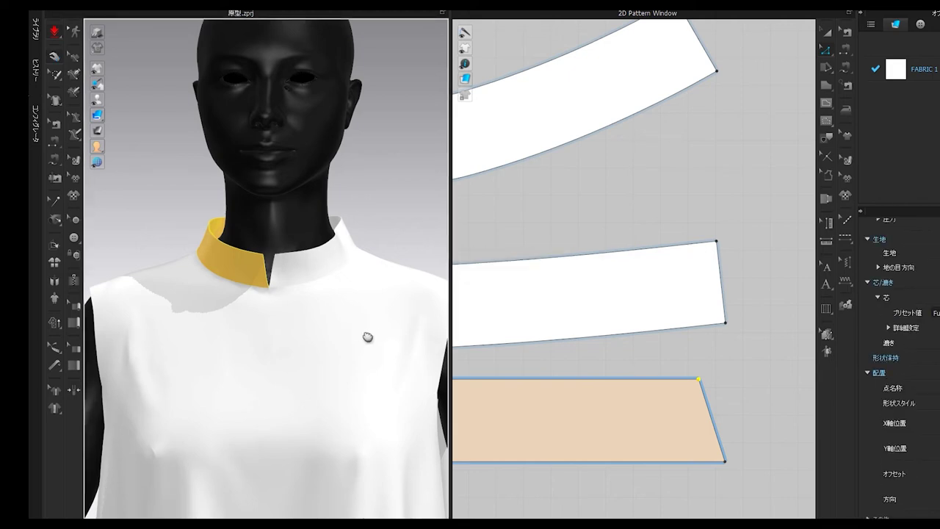
middle_click_drag(367, 331, 384, 348)
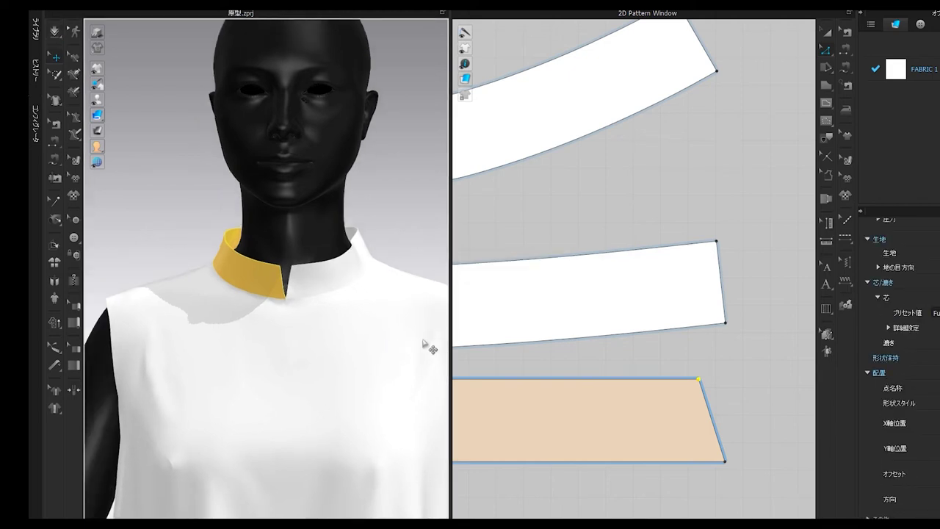
scroll(661, 356, "down", 6)
key("space")
- Strengthen the straight collar half on the avatar's left side without leaving it frozen, and simulate the garment
middle_click_drag(676, 340, 732, 337)
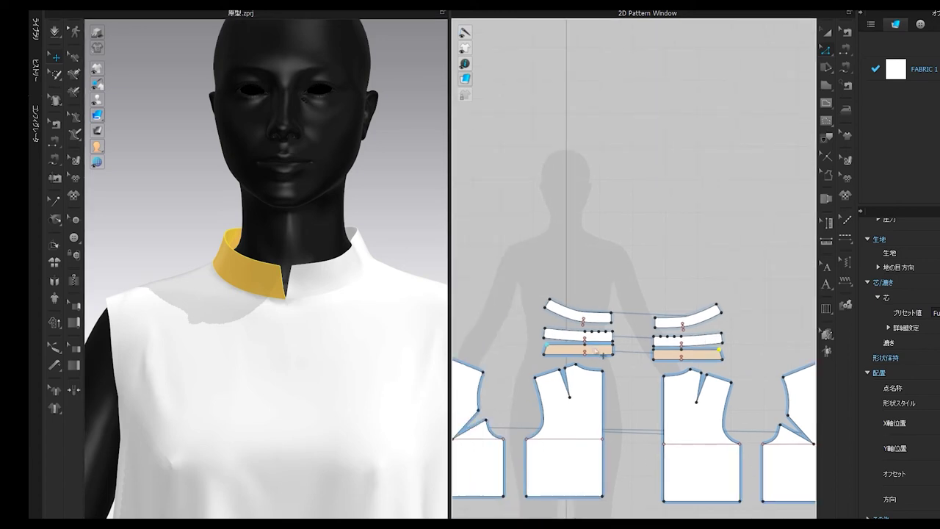
key("a")
left_click(591, 351)
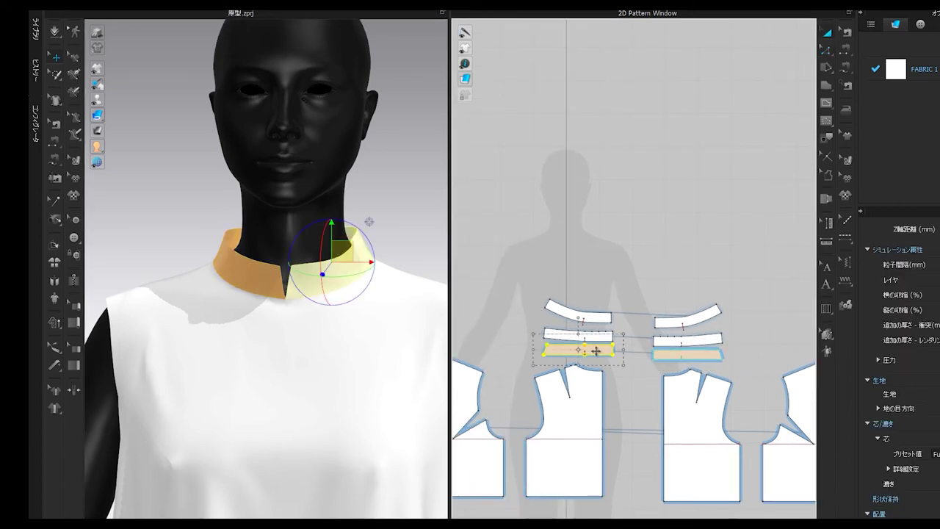
right_click(597, 351)
left_click(628, 304)
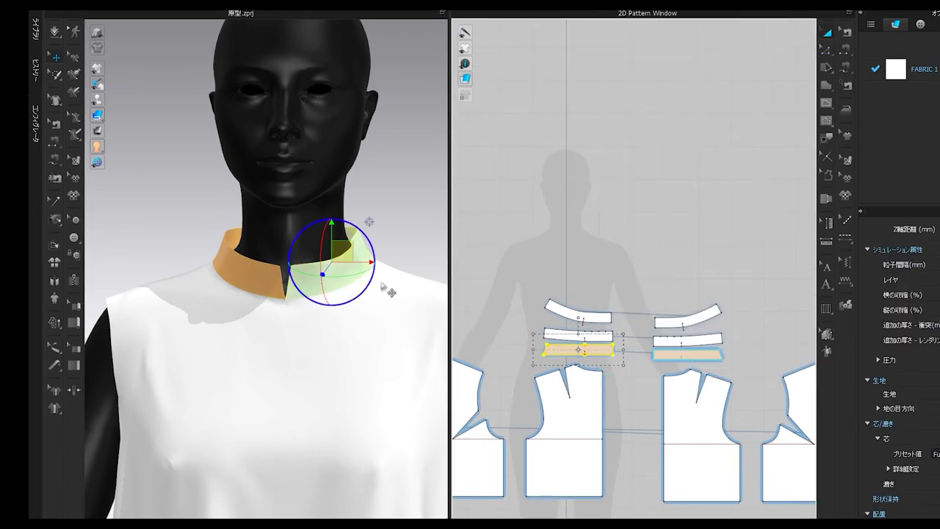
right_click(597, 350)
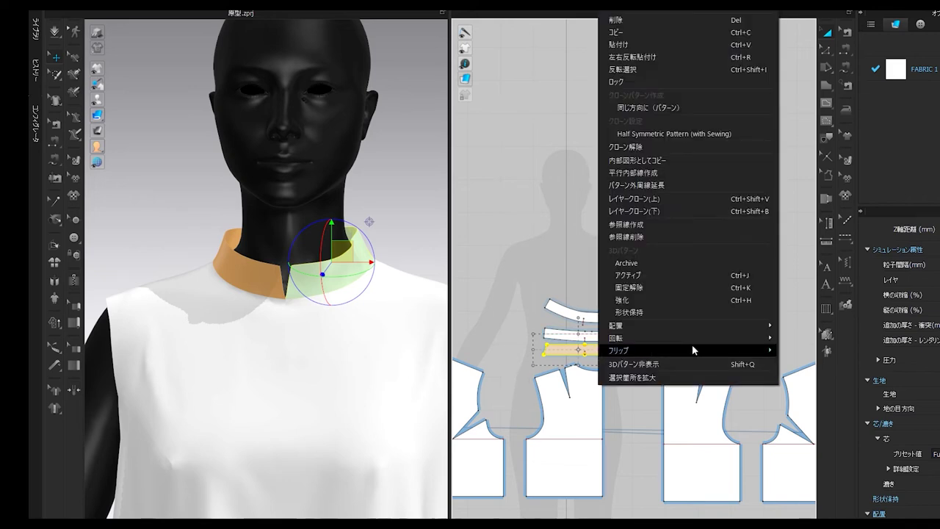
left_click(666, 293)
right_click(599, 351)
left_click(636, 313)
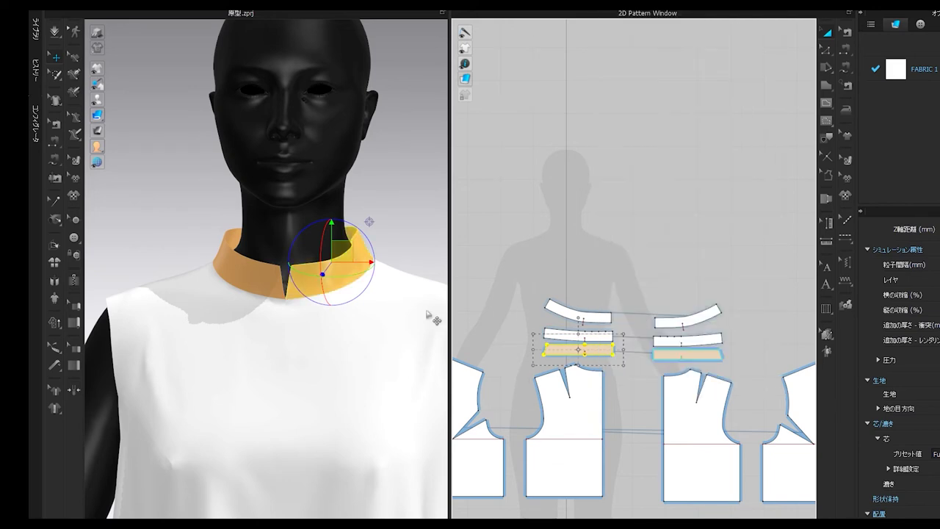
key("space")
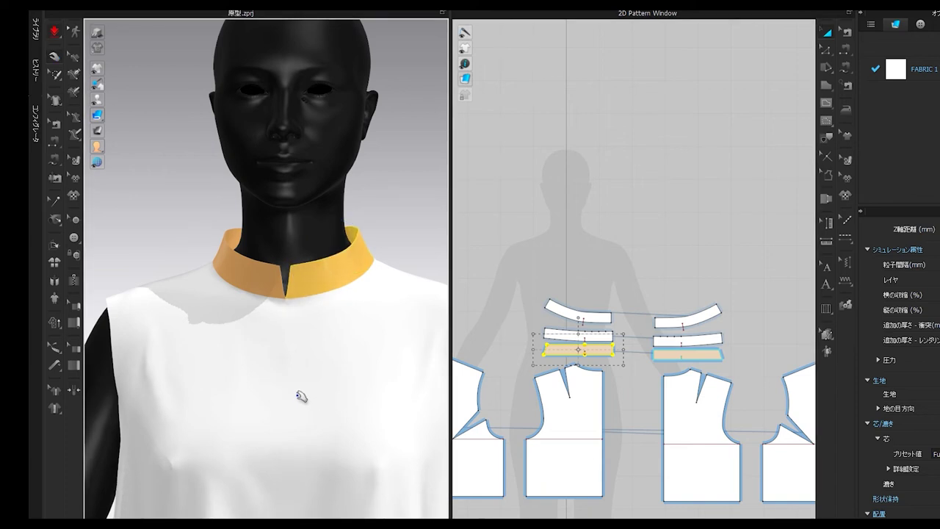
key("space")
- Examine the fully strengthened straight collar and its V-shaped front opening from the front, up close and at a distance
right_click_drag(341, 308, 333, 340)
left_click(394, 196)
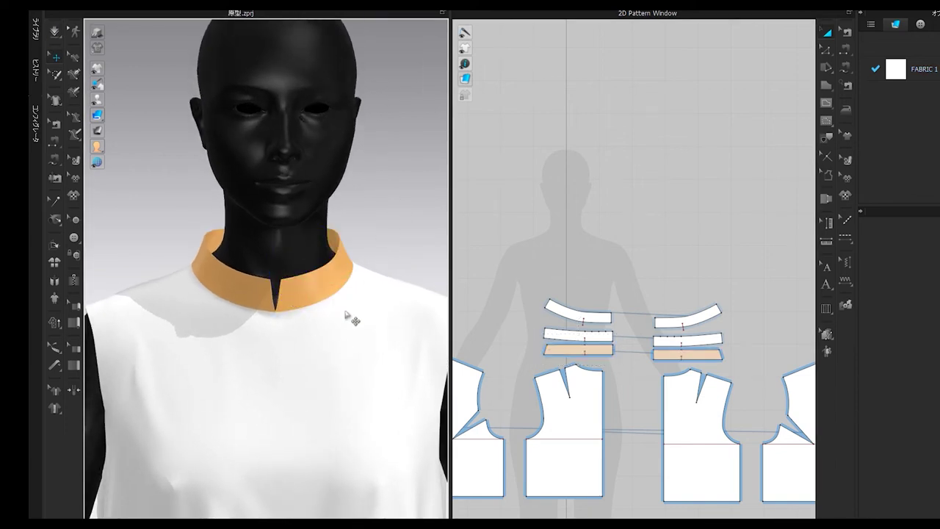
scroll(346, 315, "down", 3)
middle_click_drag(346, 314, 350, 365)
right_click_drag(350, 367, 416, 325)
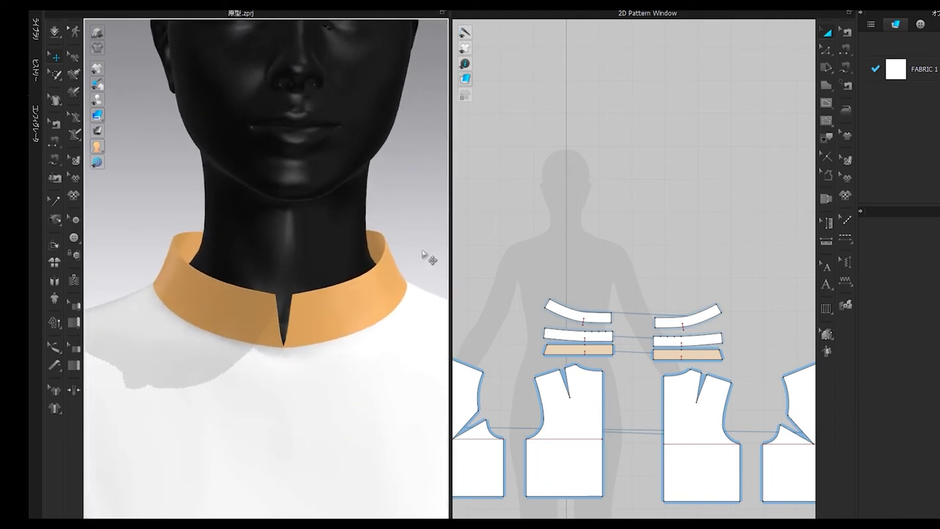
scroll(421, 254, "down", 5)
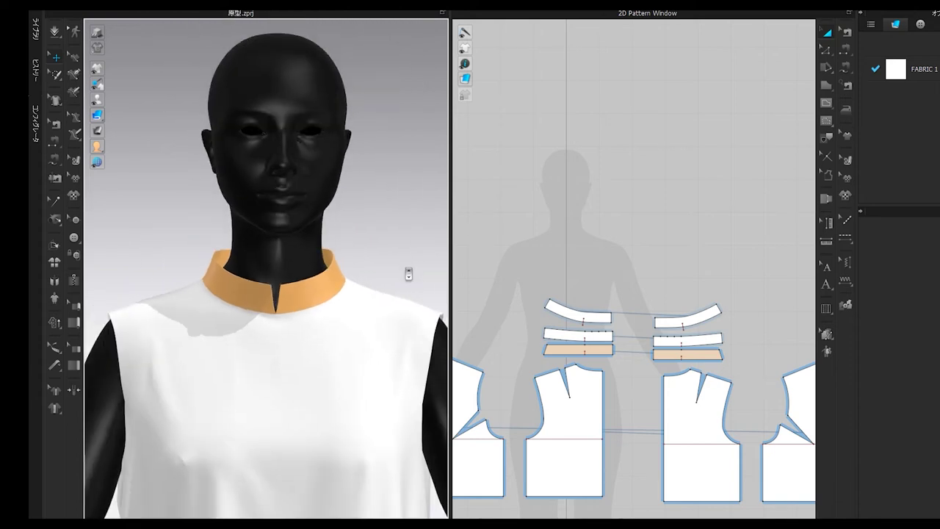
scroll(404, 274, "down", 2)
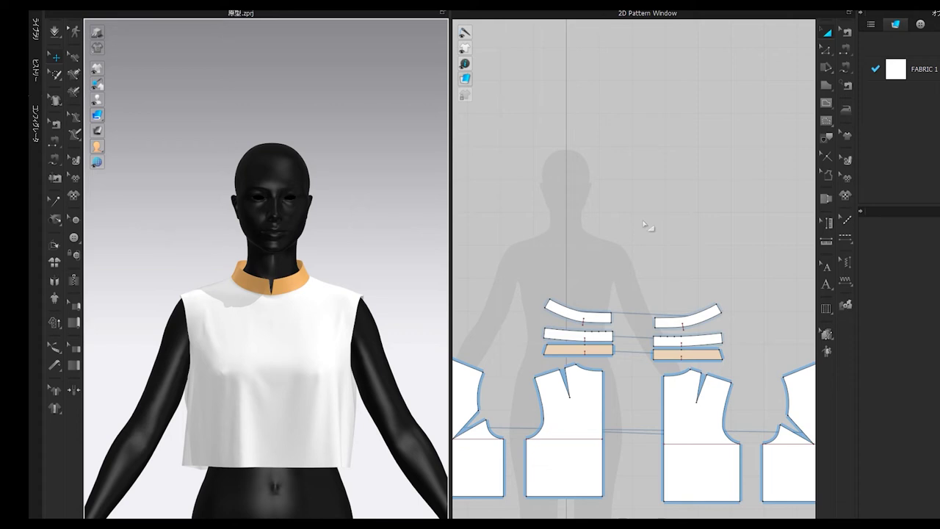
- Copy all four bodice patterns with both straight collar halves, leaving the two upper pairs of collar variations out of the selection
scroll(647, 227, "down", 4)
scroll(642, 223, "up", 3)
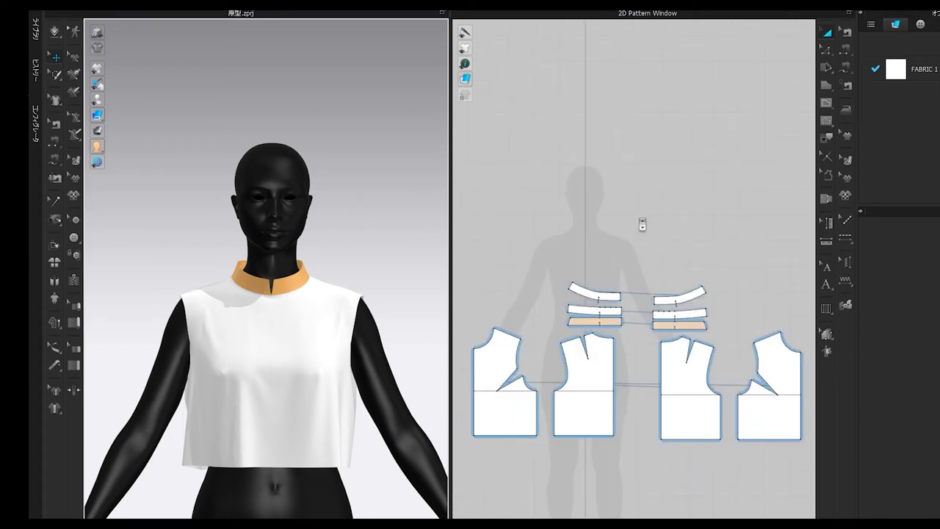
key("ctrl+a")
scroll(621, 447, "up", 2)
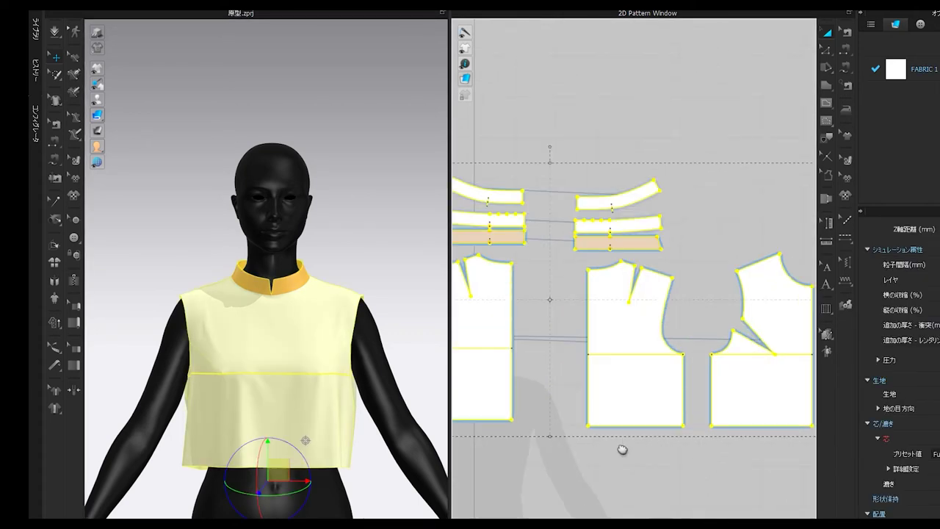
scroll(641, 265, "up", 2)
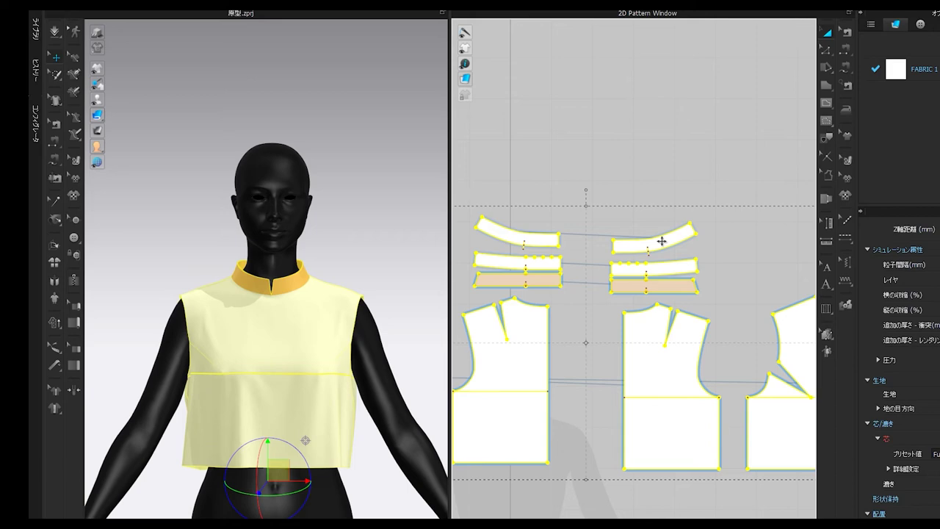
left_click(661, 241, "shift")
left_click(548, 242, "shift")
left_click(551, 262, "shift")
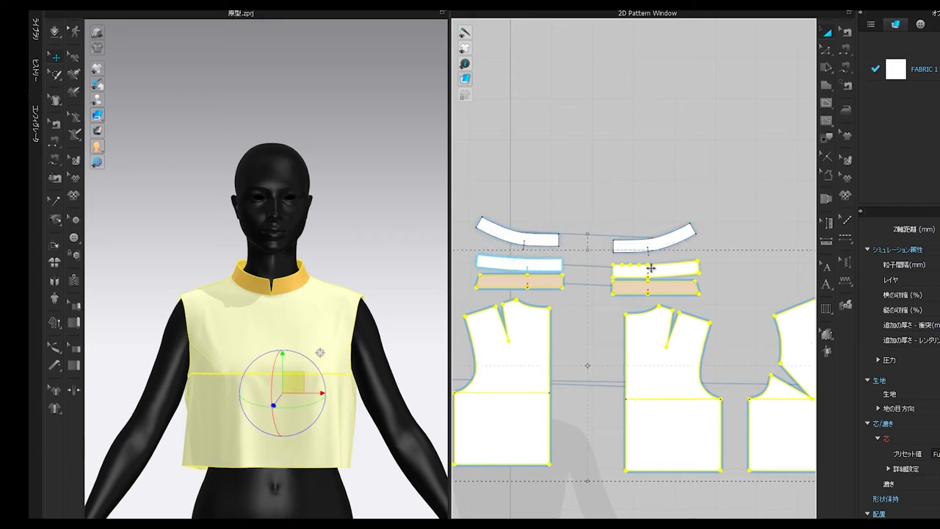
scroll(621, 420, "down", 3)
right_click(646, 429)
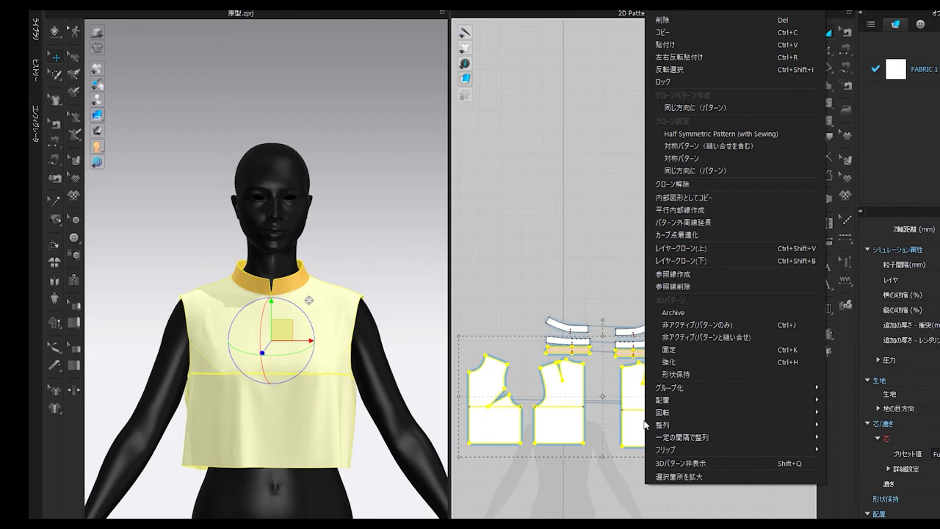
left_click(676, 37)
- Paste the copied bodice and straight collar patterns into the empty area above the original patterns
scroll(617, 291, "up", 4)
scroll(558, 432, "down", 6)
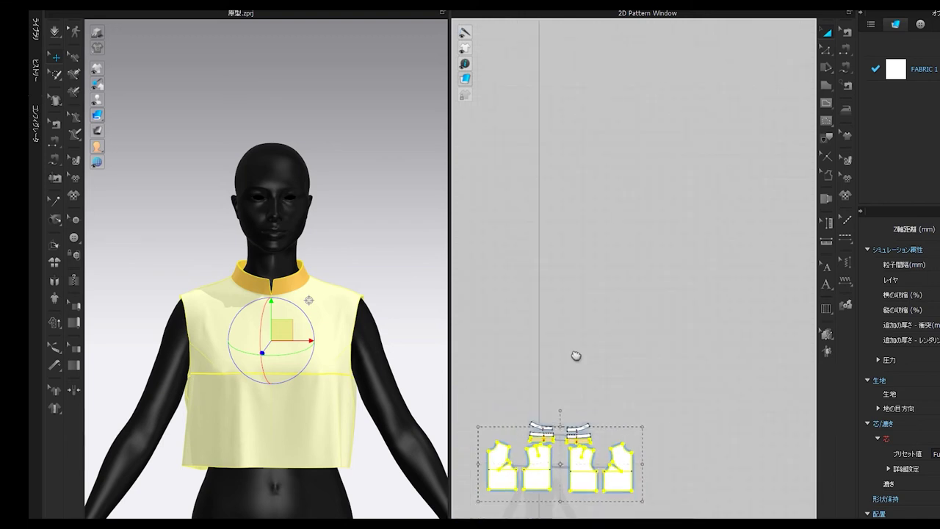
middle_click_drag(577, 357, 588, 317)
scroll(588, 317, "up", 1)
right_click(646, 116)
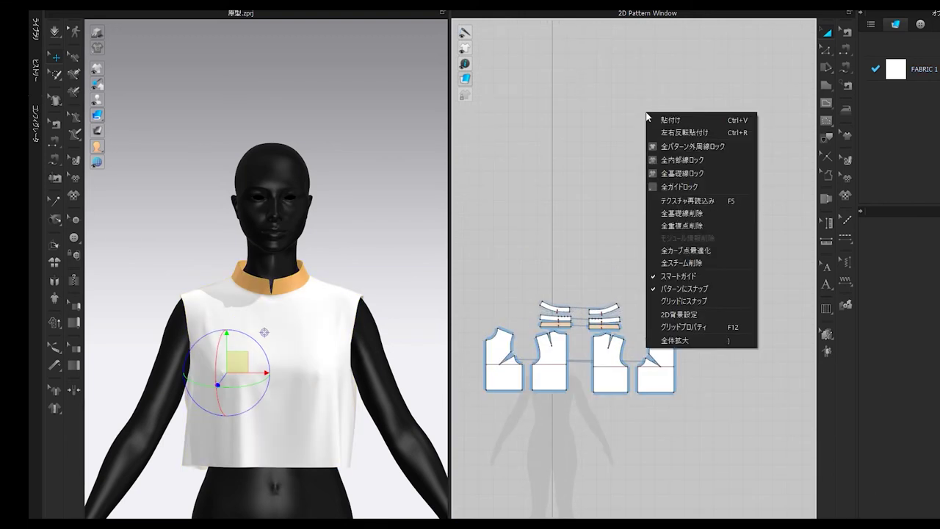
left_click(684, 123)
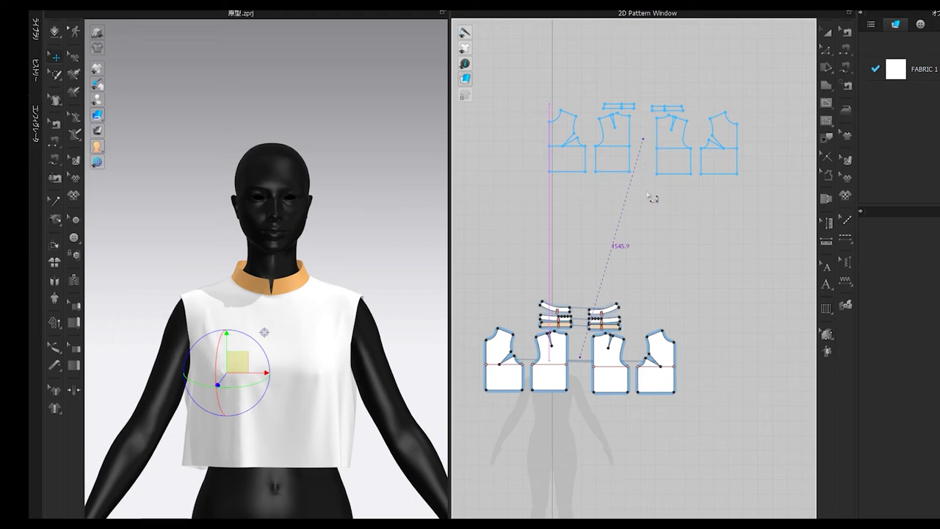
left_click(669, 191)
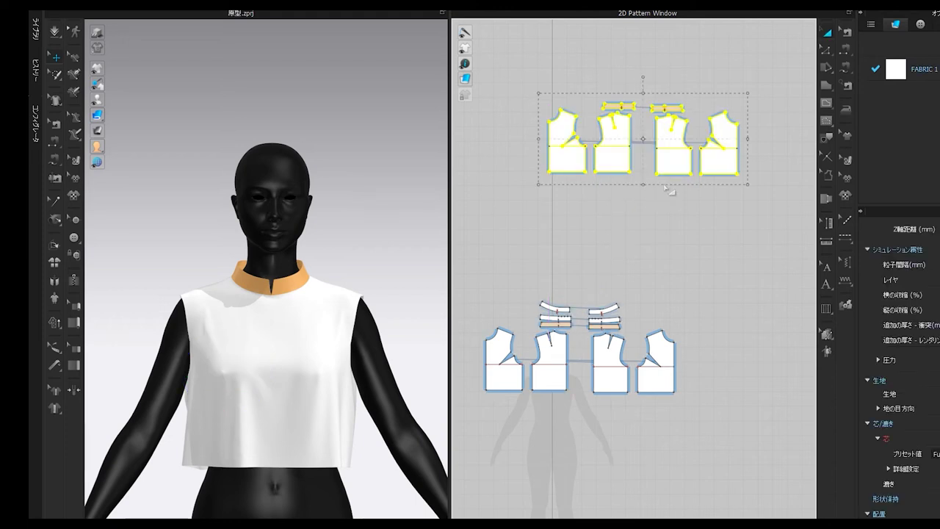
left_click(633, 215)
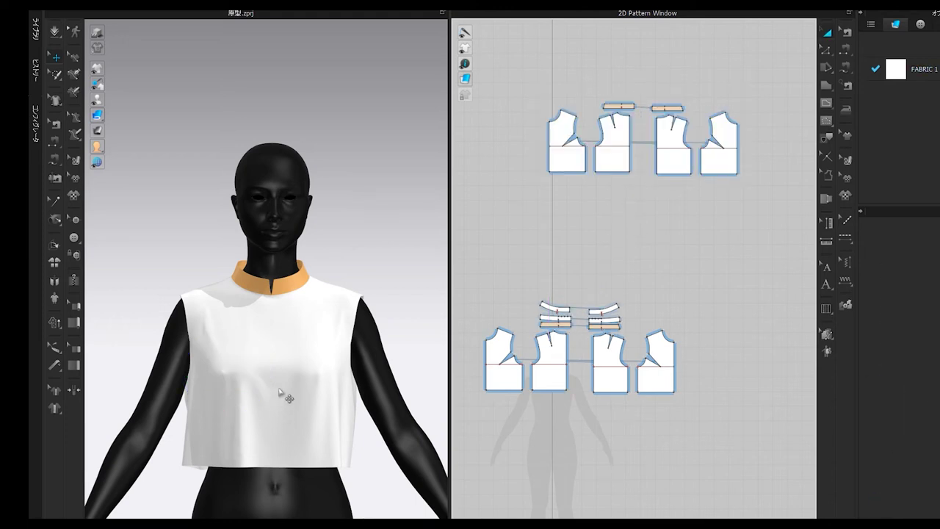
- Examine the original garment from the side and inspect the pasted garment above the avatar in the 3D view
left_click(557, 361)
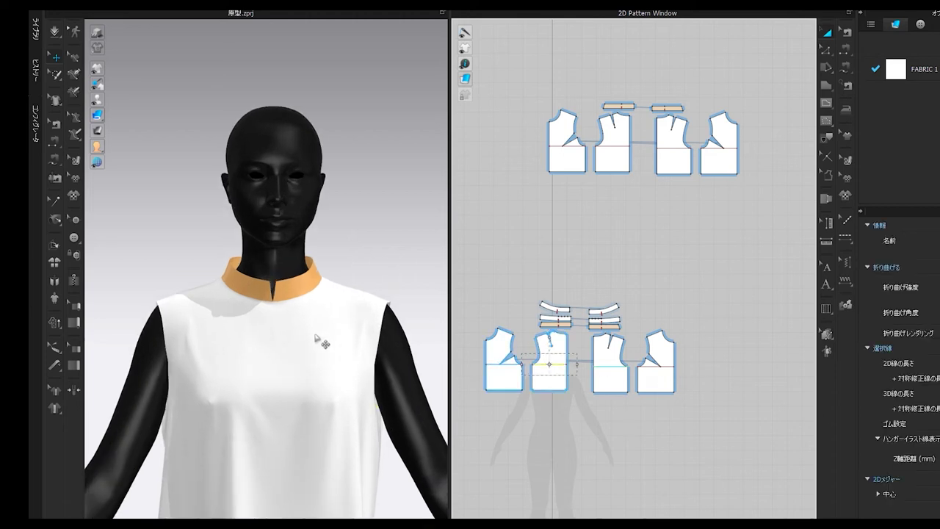
left_click(557, 339)
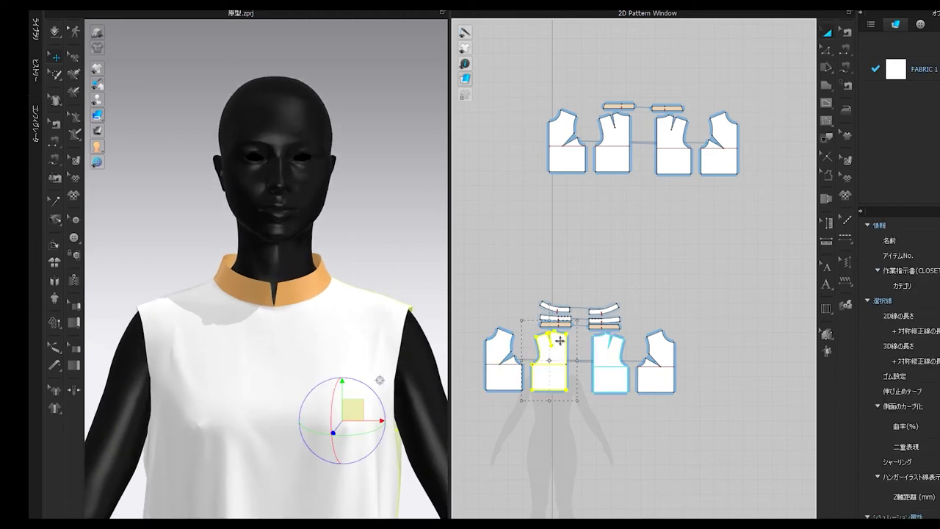
scroll(328, 391, "down", 1)
right_click_drag(349, 362, 228, 356)
scroll(323, 321, "down", 10)
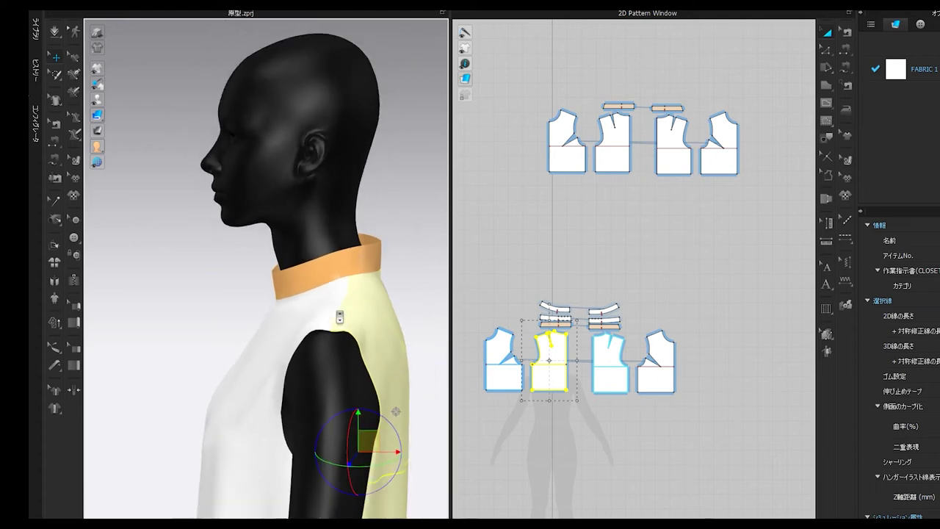
right_click_drag(343, 341, 436, 325)
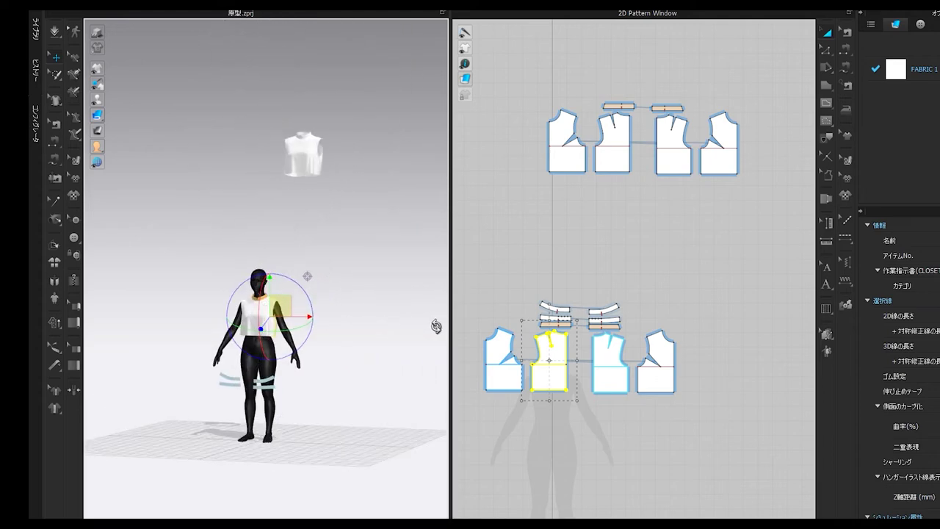
middle_click_drag(357, 250, 292, 332)
scroll(345, 317, "up", 4)
scroll(293, 332, "up", 2)
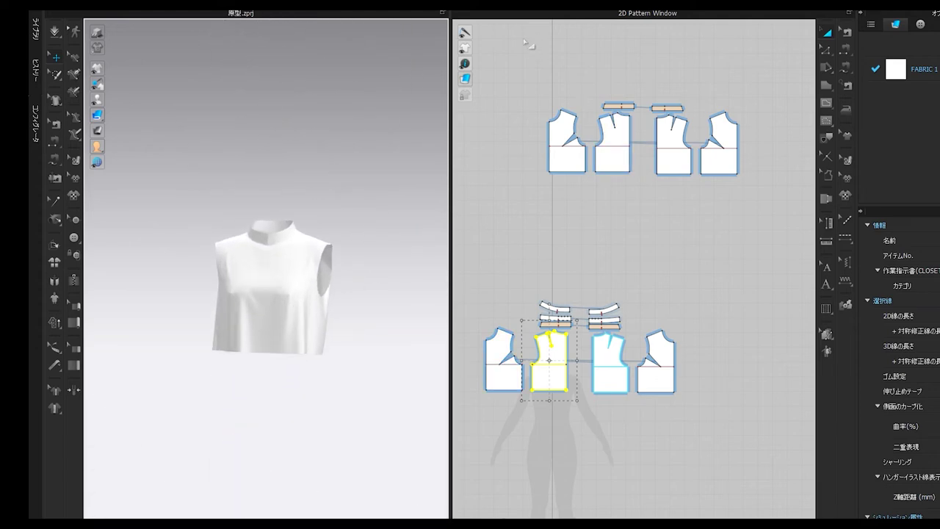
- Freeze all pasted bodice and straight collar patterns so the copied garment keeps its shape above the avatar
left_click_drag(508, 38, 790, 229)
right_click(716, 160)
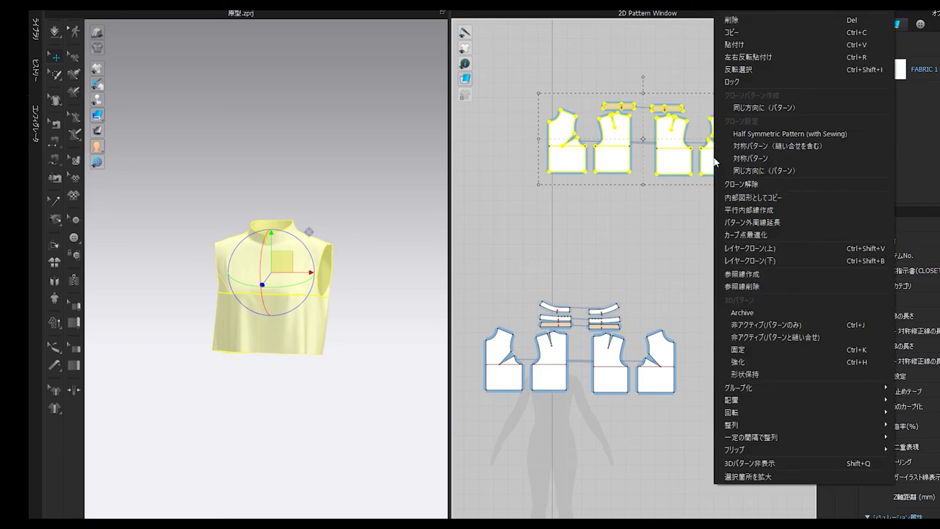
left_click(747, 351)
scroll(346, 410, "down", 4)
middle_click_drag(368, 329, 383, 210)
scroll(382, 210, "up", 1)
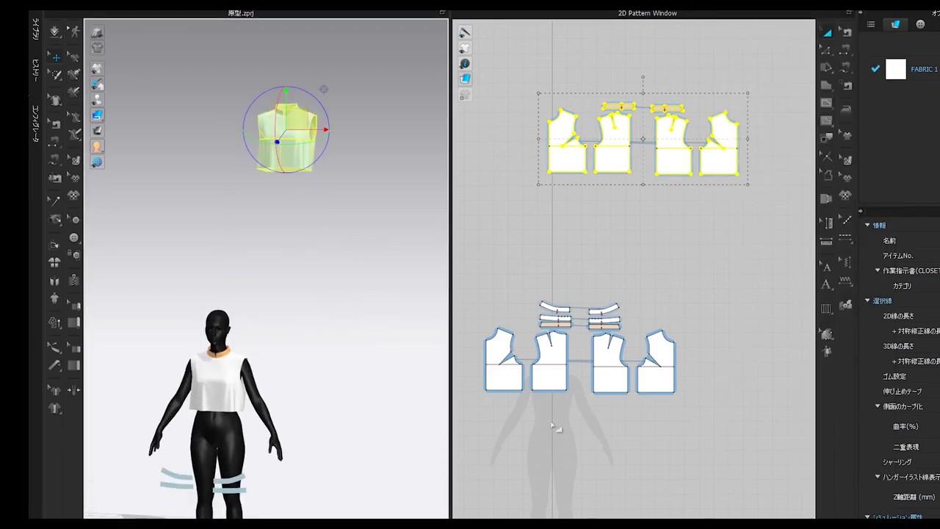
scroll(592, 400, "up", 3)
scroll(566, 360, "down", 3)
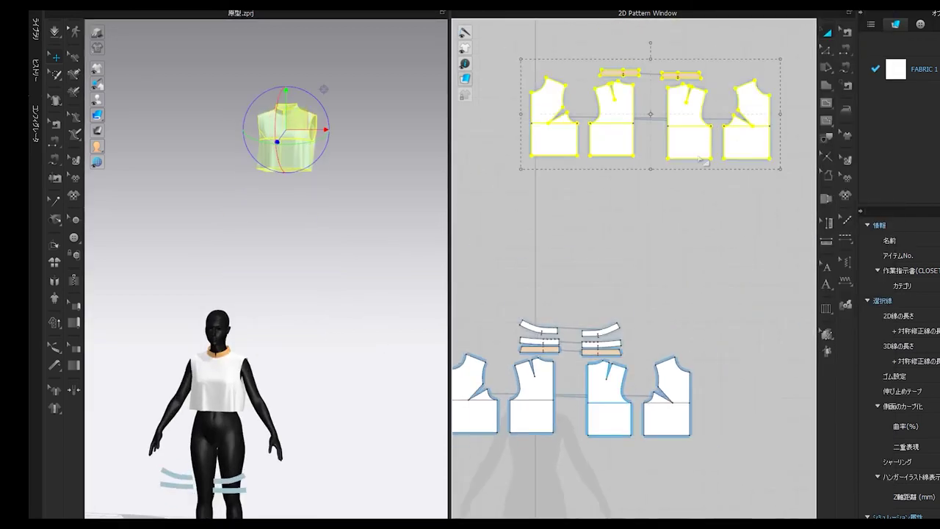
scroll(620, 320, "up", 6)
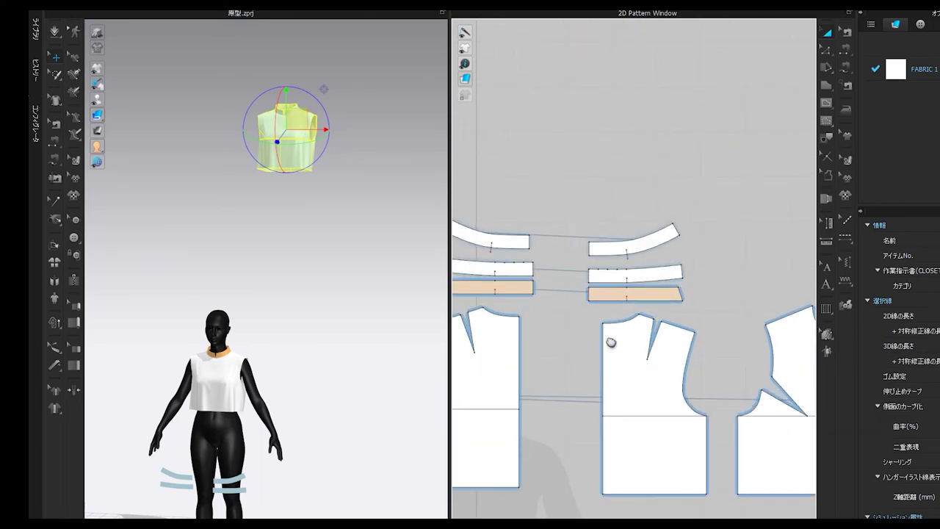
- Delete both straight collar halves from the original garment's pattern set
left_click(590, 353)
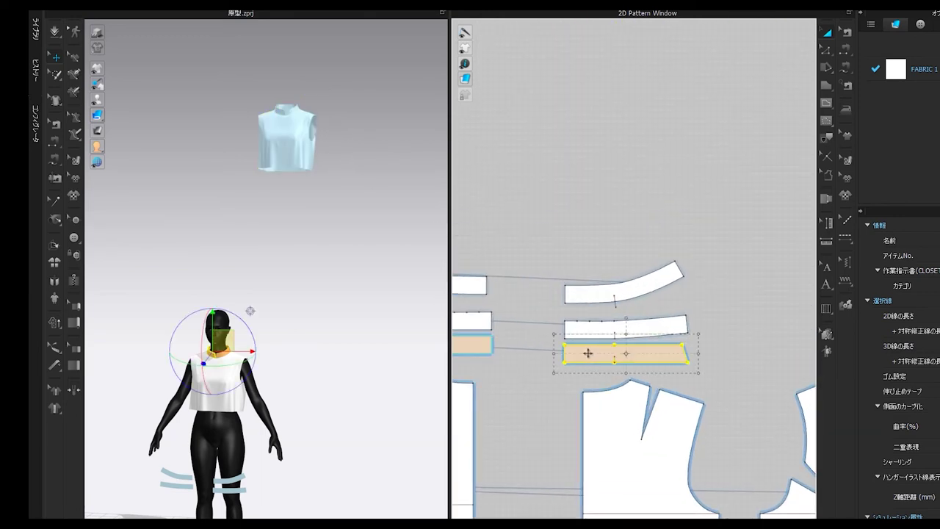
left_click(480, 344, "shift")
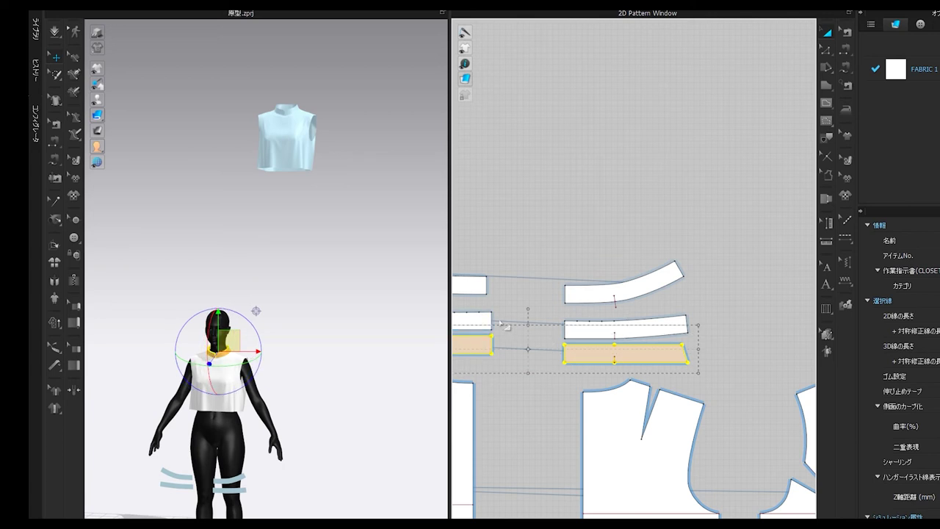
key("Delete")
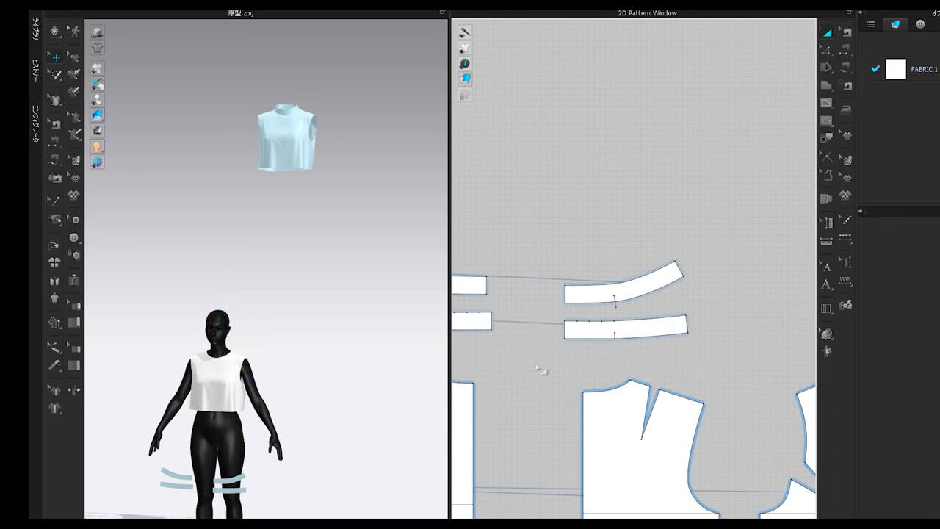
- Unfreeze both halves of the slightly curved collar directly above the original bodice patterns
scroll(539, 371, "down", 1)
middle_click_drag(585, 328, 644, 343)
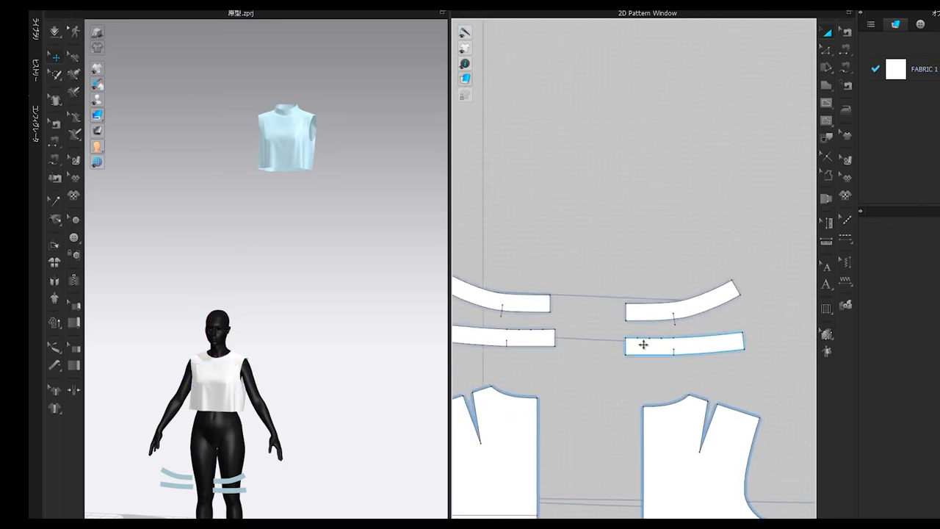
left_click(638, 346)
left_click(528, 337, "shift")
right_click(528, 337)
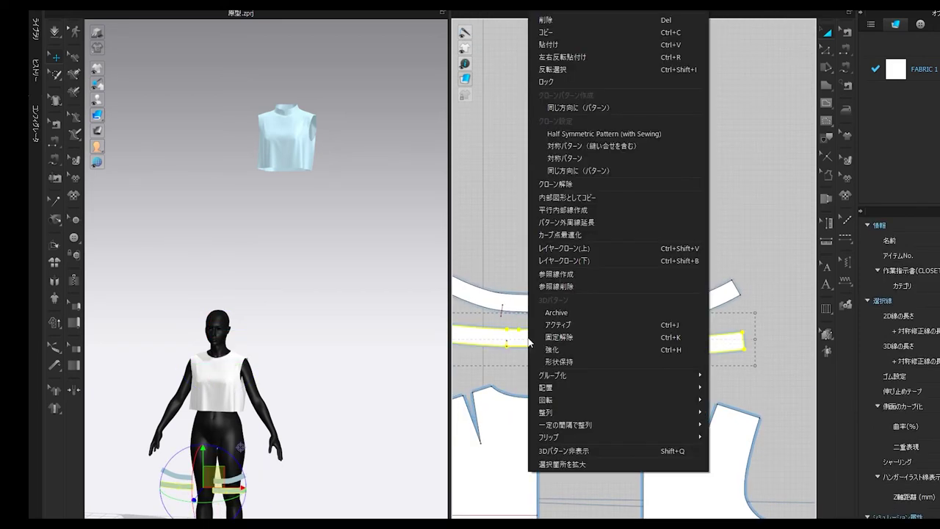
left_click(565, 339)
- Frame the avatar's neck closely and show the avatar's arrangement points
scroll(374, 401, "down", 2)
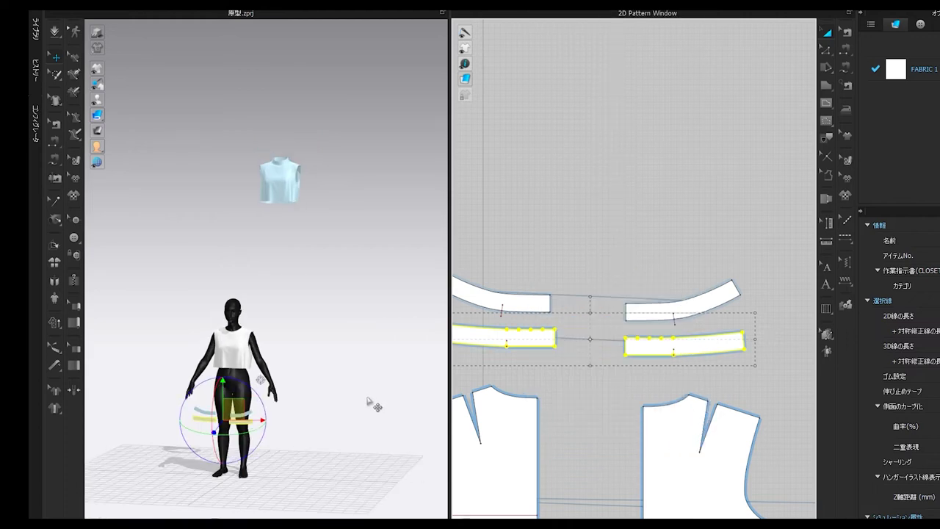
scroll(337, 376, "up", 3)
scroll(338, 376, "up", 5)
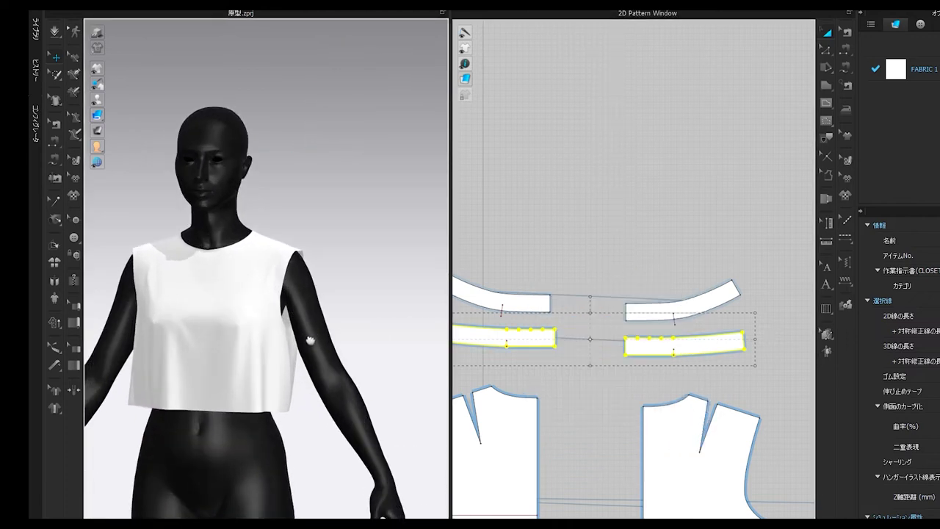
scroll(419, 373, "up", 3)
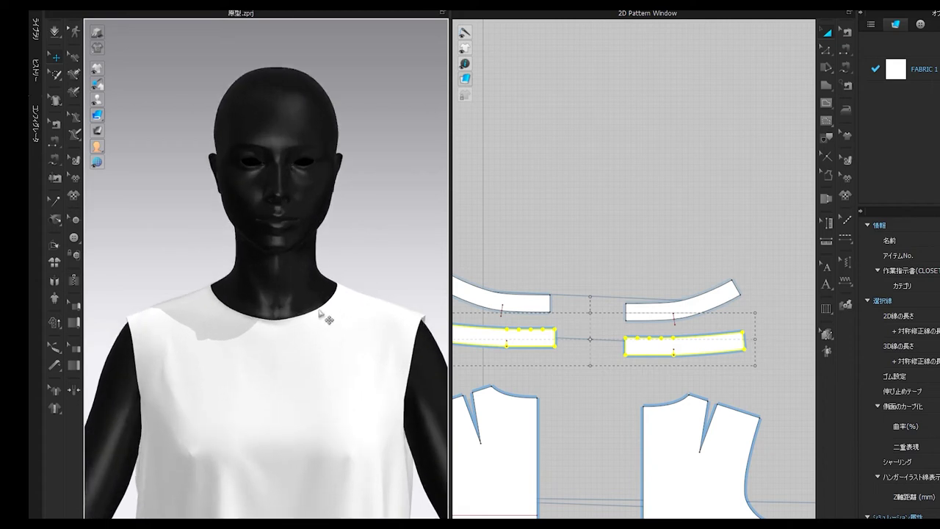
mouse_move(99, 99)
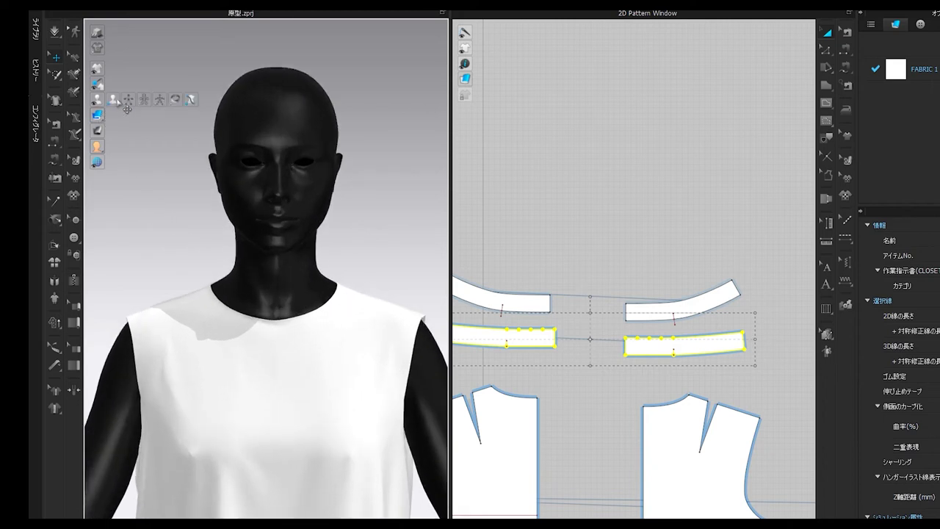
left_click(133, 100)
- Arrange the slightly curved collar around the avatar's neck using the arrangement point on the right side of the neck
right_click_drag(297, 314, 338, 316)
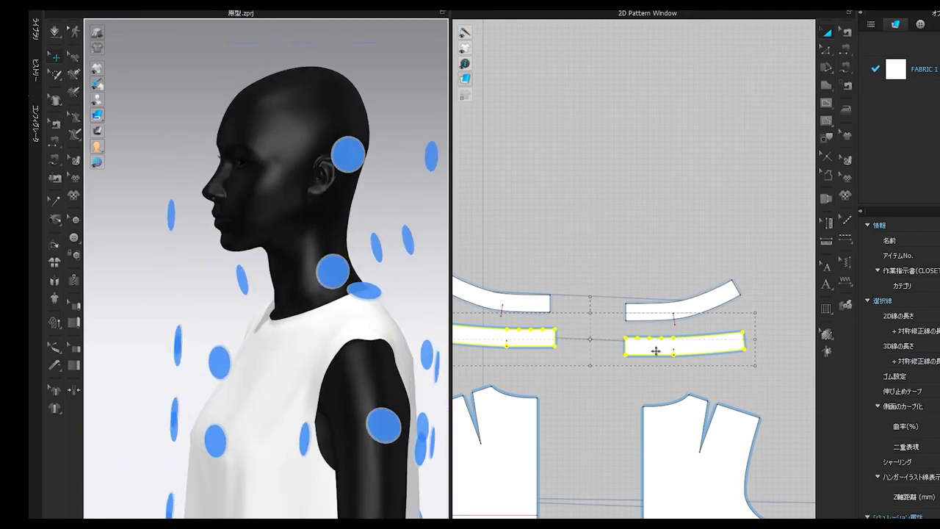
left_click(655, 351)
mouse_move(336, 276)
right_click_drag(391, 292, 98, 294)
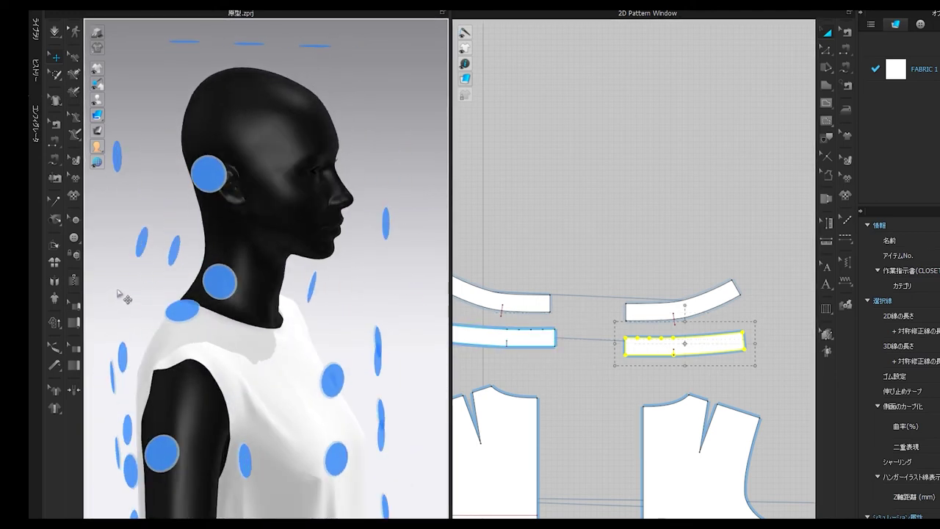
left_click(213, 281)
right_click_drag(356, 330, 450, 384)
scroll(373, 354, "down", 1)
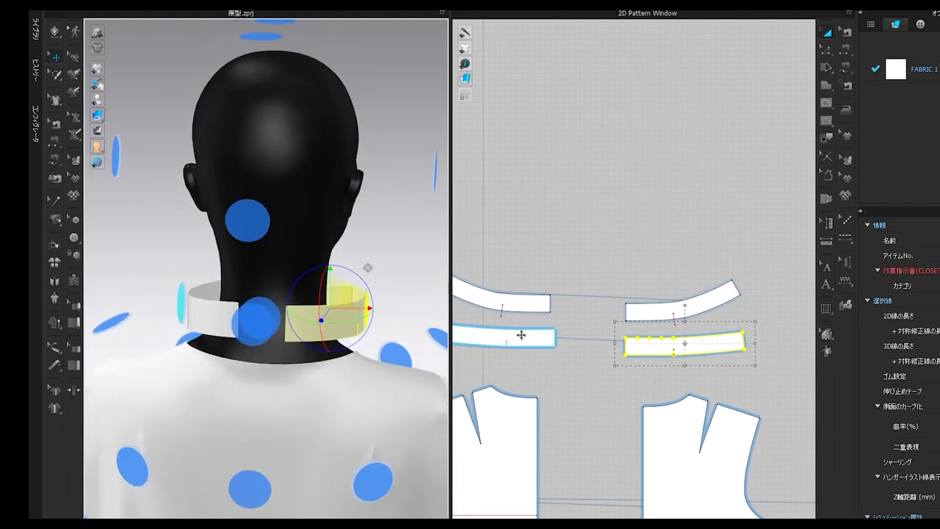
- Sew the collar's lower edge to the back neckline and the front neckline as two free sewing sections meeting at the shoulder point
left_click(845, 53)
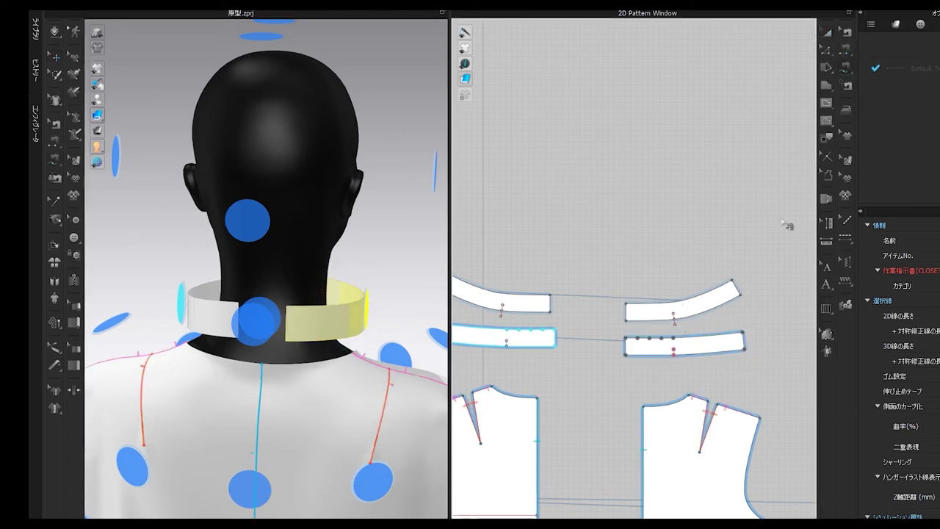
left_click(695, 403)
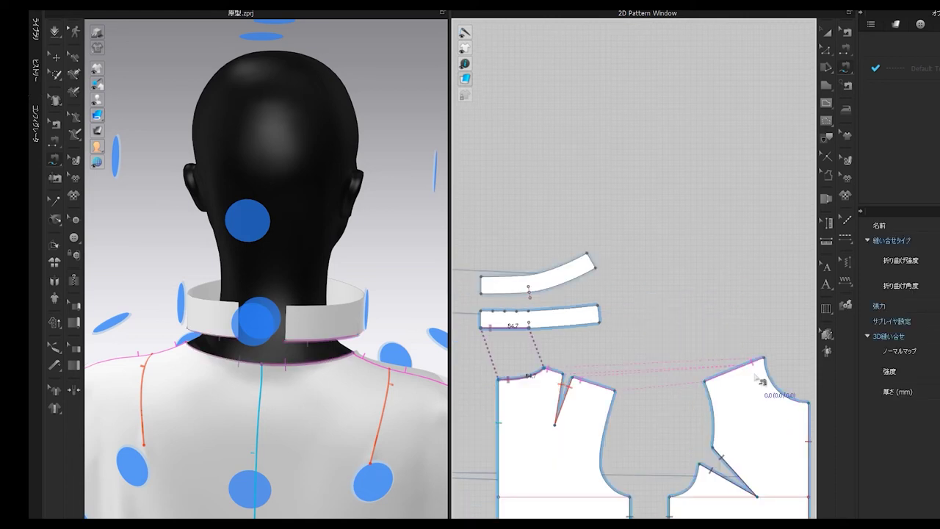
middle_click_drag(751, 376, 777, 376)
left_click(617, 332)
left_click(662, 377)
left_click(575, 346)
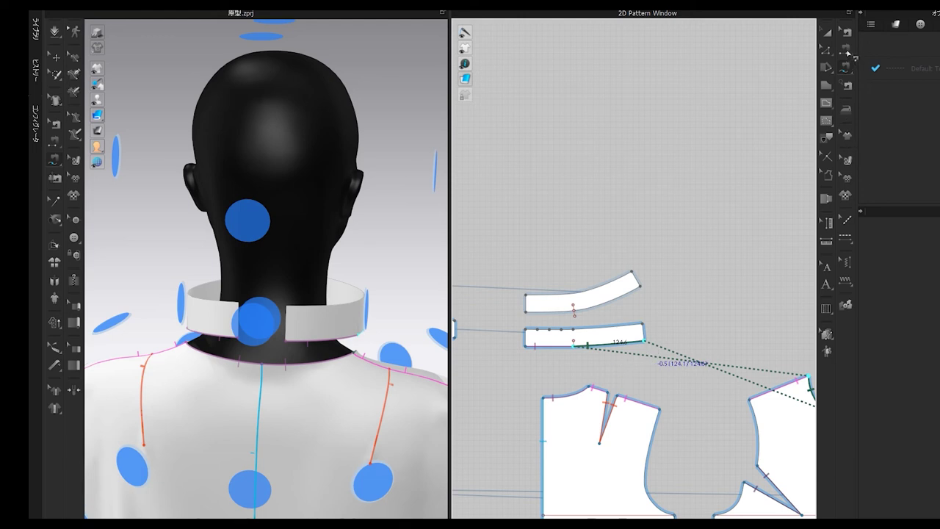
- Sew the centre-back ends of the two collar halves together with segment sewing
left_click(847, 52)
left_click(525, 336)
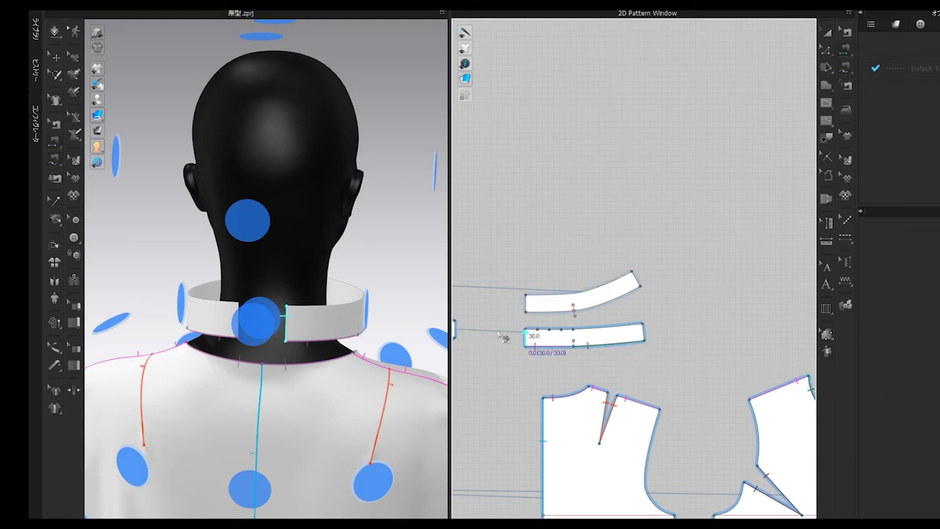
left_click(504, 338)
left_click(456, 329)
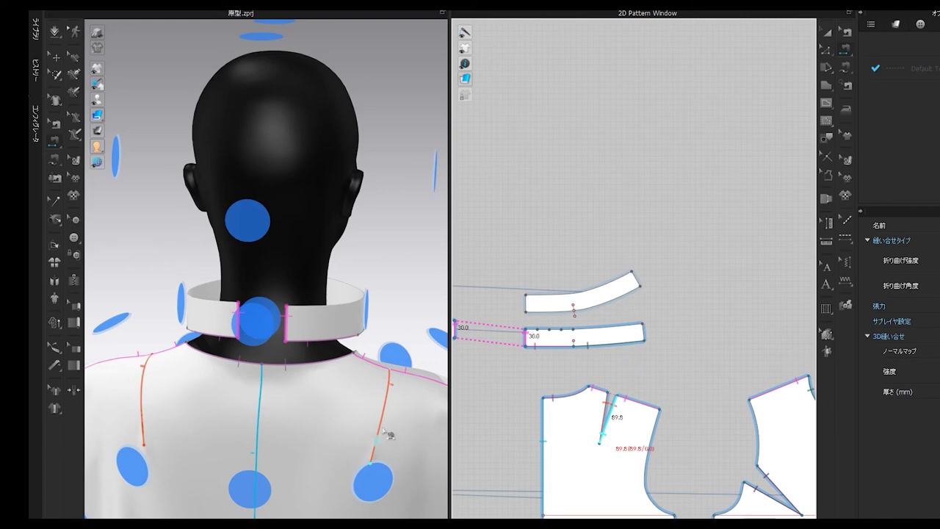
- Simulate the garment with the newly sewn collar and tug the collar into place at the back of the neck
right_click_drag(384, 431, 182, 397)
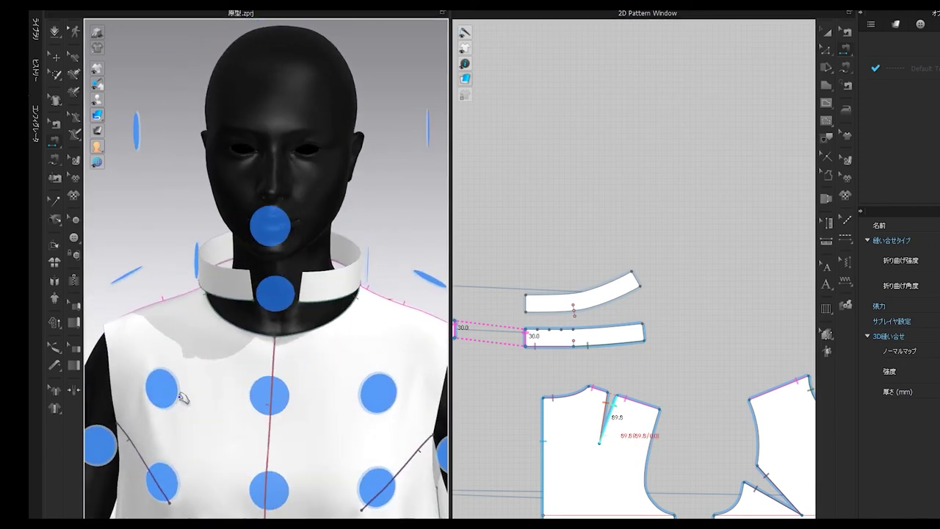
key("space")
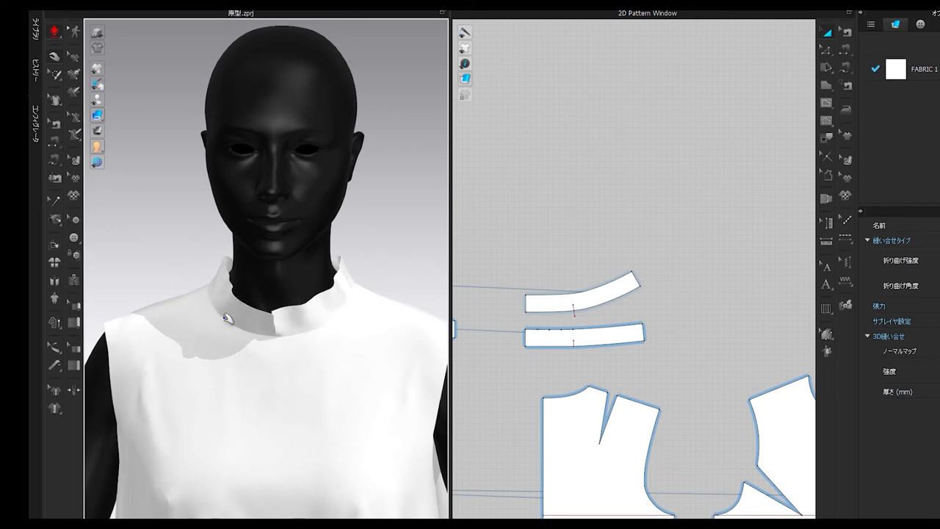
right_click_drag(405, 289, 196, 278)
left_click(327, 283)
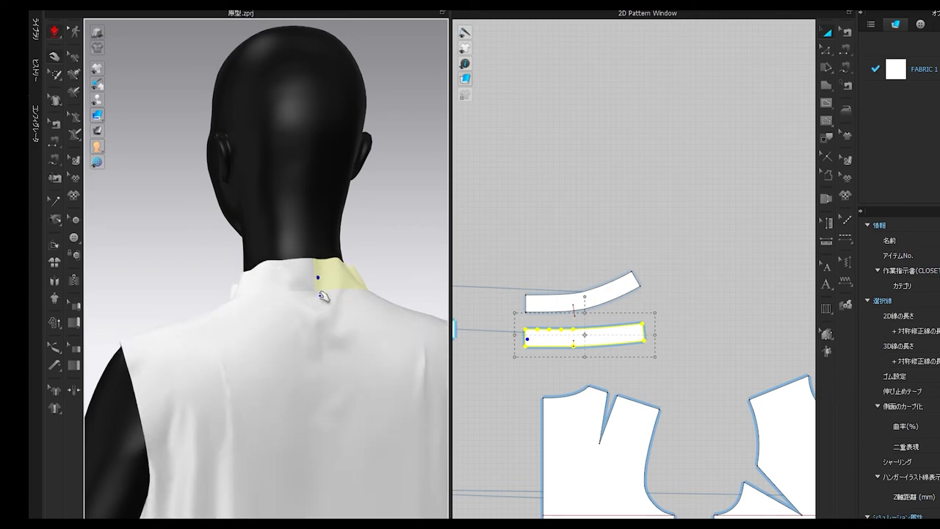
right_click_drag(315, 318, 516, 321)
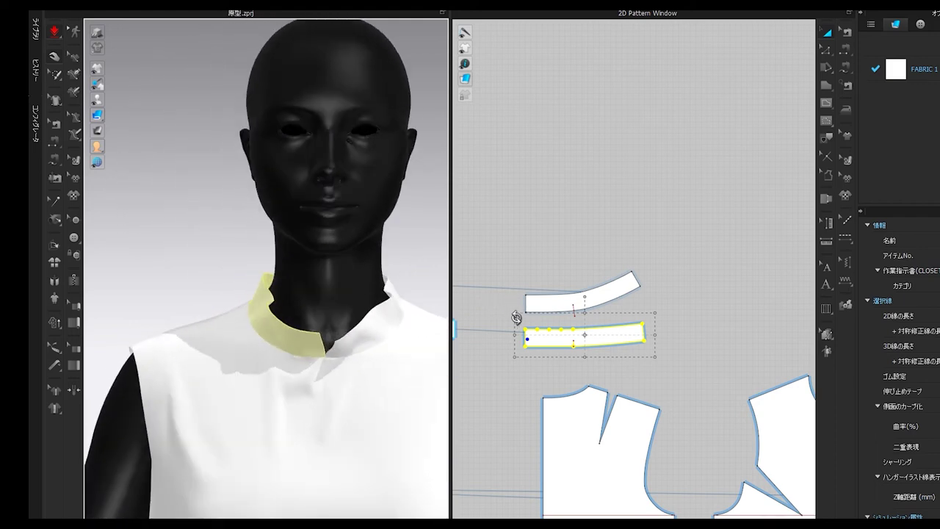
key("n")
middle_click_drag(343, 279, 295, 262)
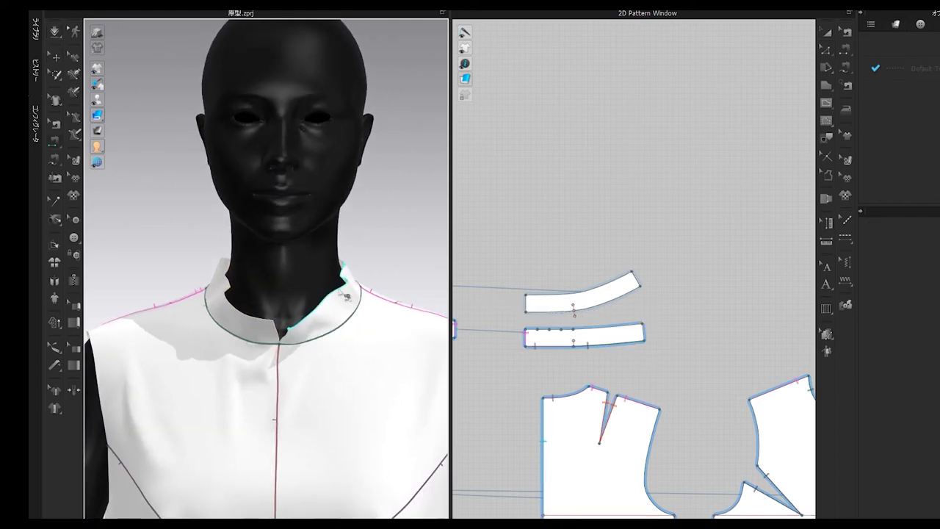
- Strengthen both slightly curved collar halves and simulate the garment again so the collar settles around the neck
left_click(827, 33)
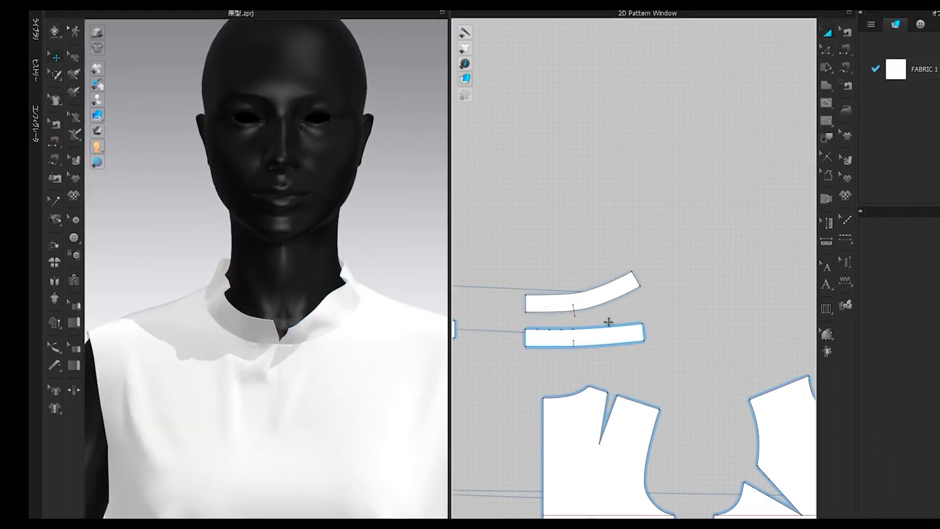
middle_click_drag(609, 322, 718, 304)
left_click(714, 314)
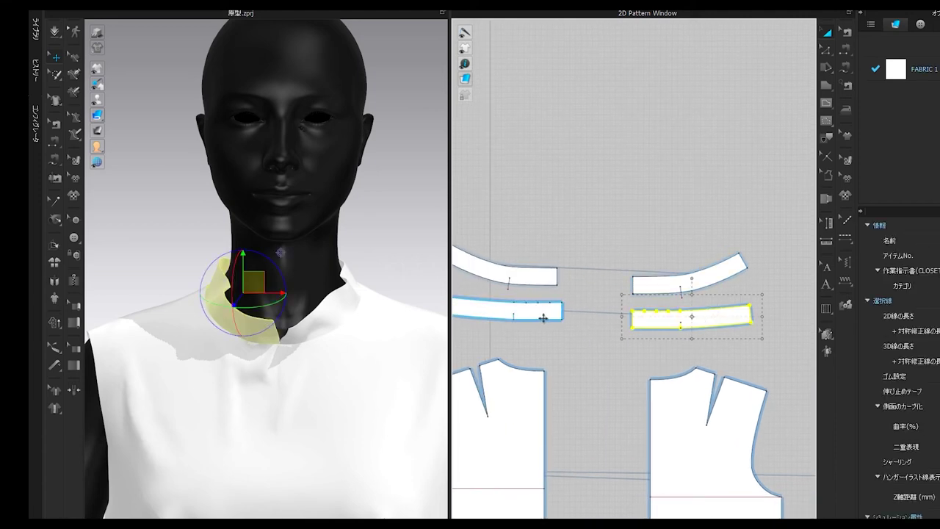
left_click(546, 315, "shift")
right_click(547, 318)
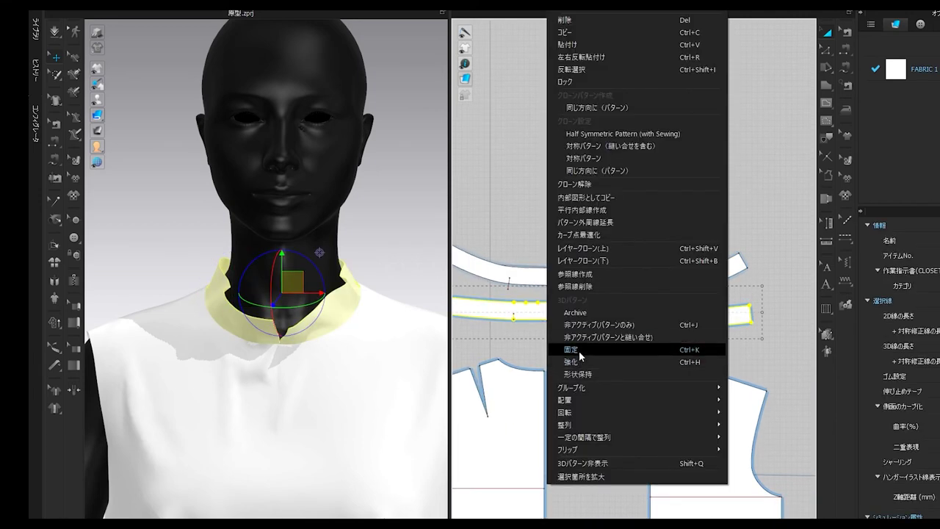
left_click(559, 351)
key("space")
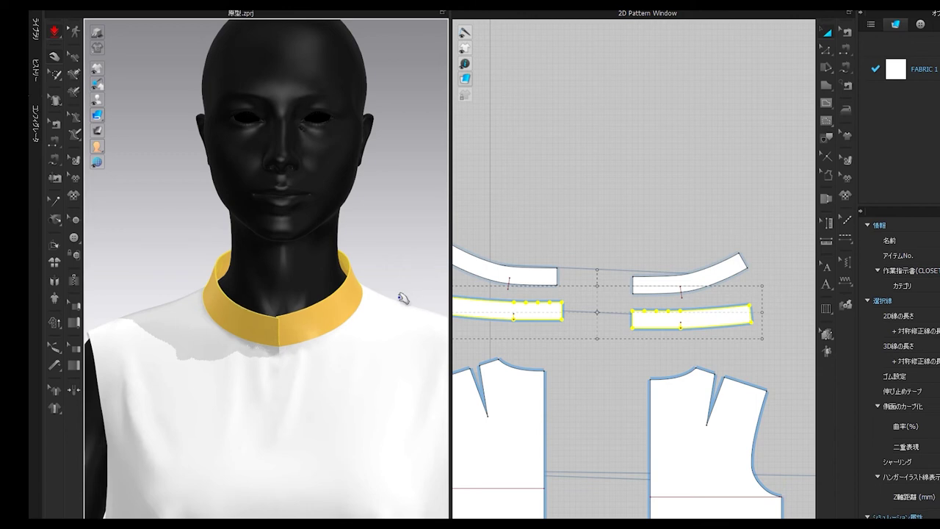
key("space")
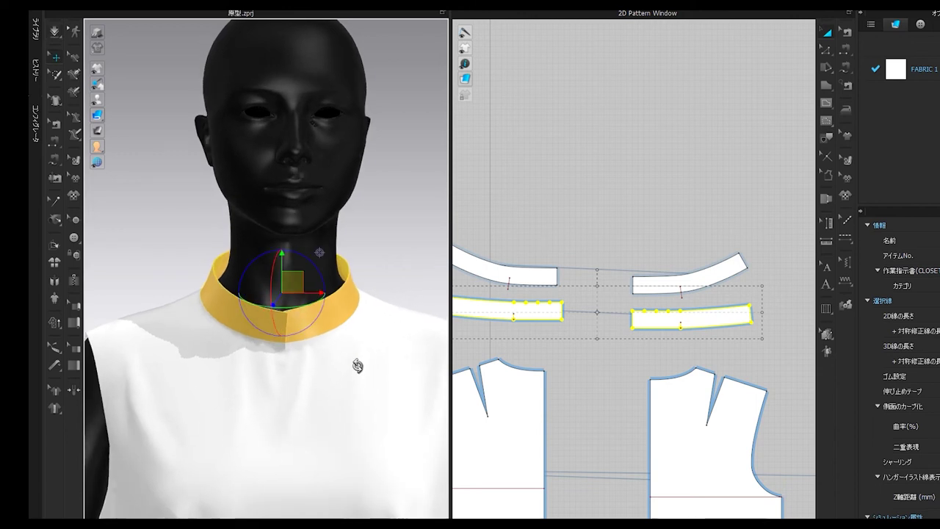
- Examine the front opening and upper edge of the strengthened collar up close in the 3D view
scroll(360, 365, "up", 3)
scroll(349, 372, "up", 4)
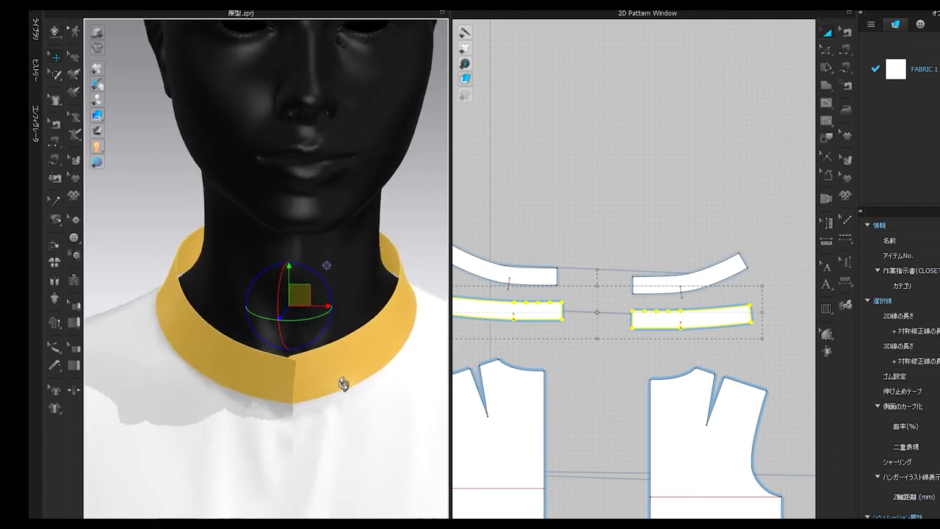
middle_click_drag(350, 379, 348, 359)
right_click_drag(348, 360, 340, 338)
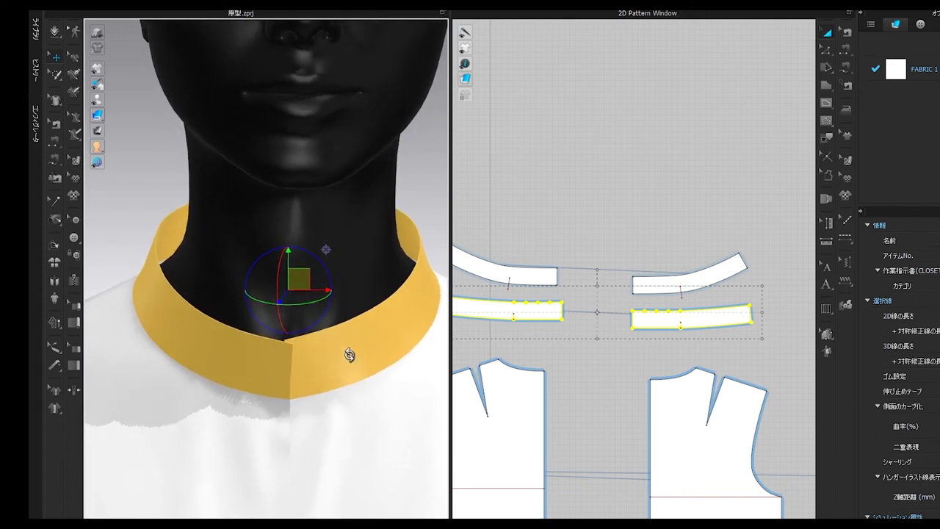
right_click_drag(326, 373, 314, 364)
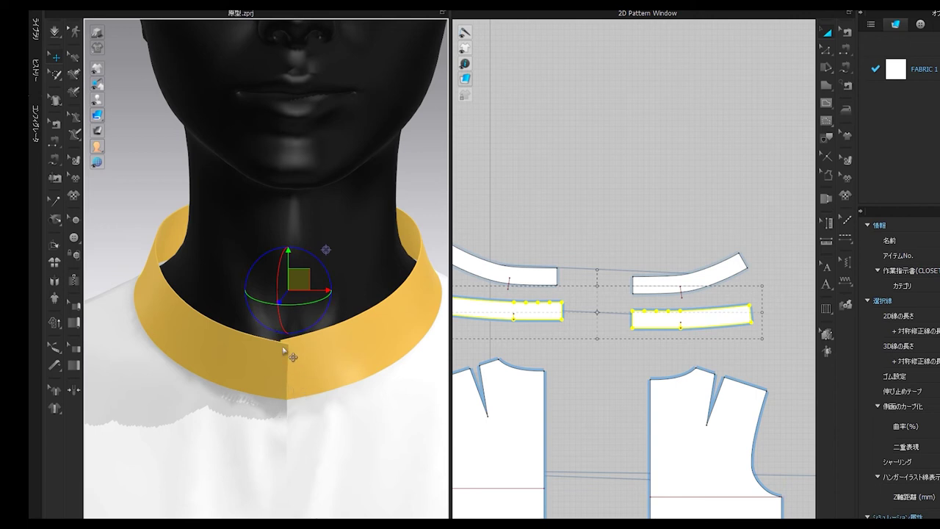
left_click(439, 210)
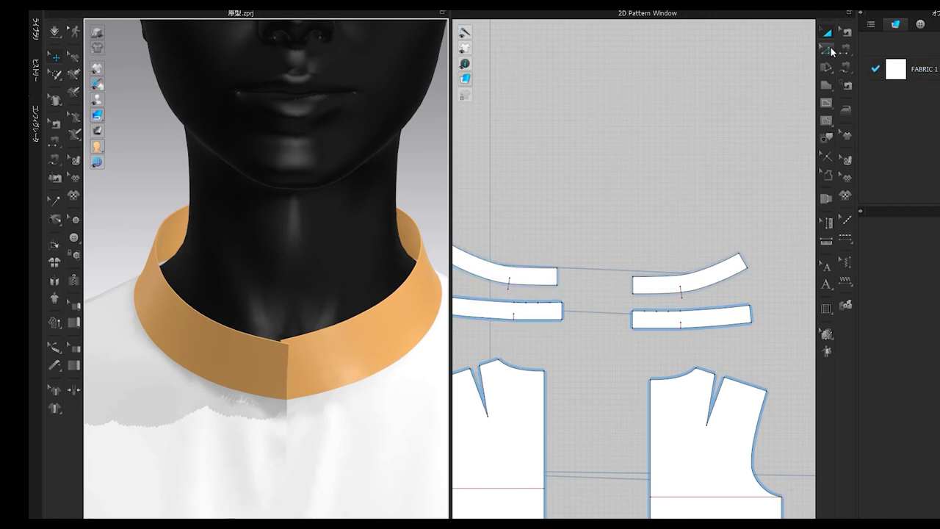
- Move the upper front corner of the slightly curved collar inward to slant its front edge, and simulate the garment
scroll(685, 303, "up", 5)
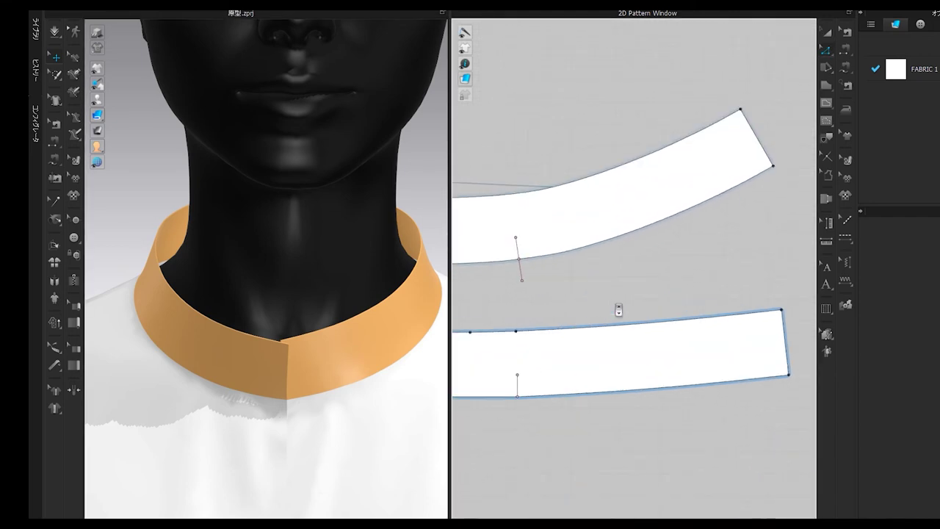
middle_click_drag(618, 310, 561, 327)
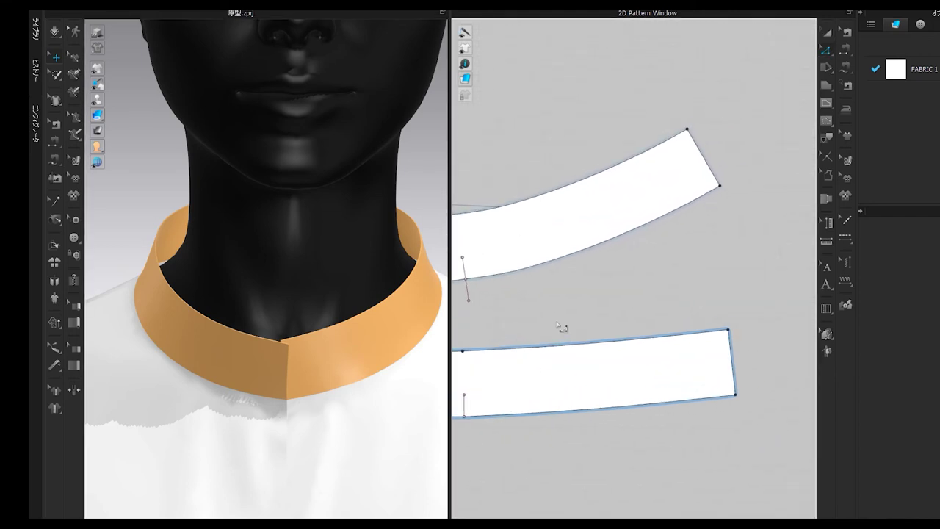
left_click(730, 331)
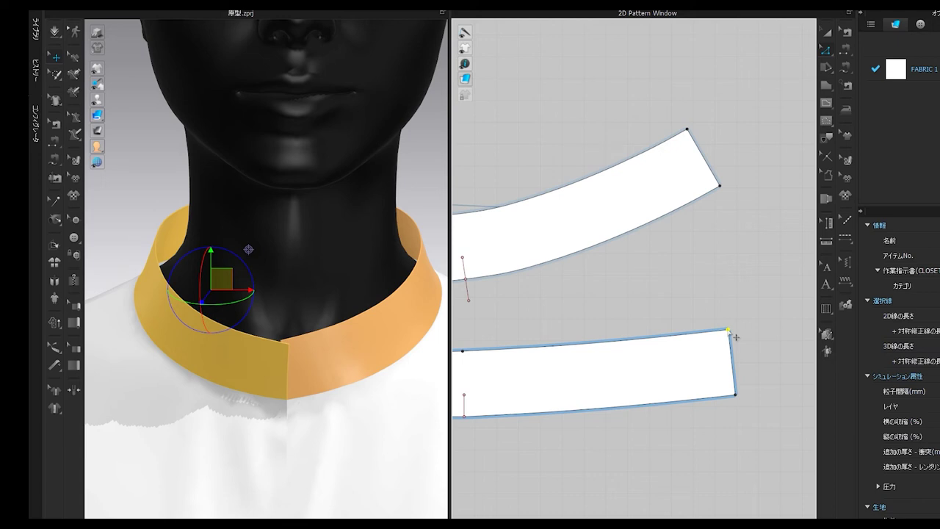
left_click(731, 332)
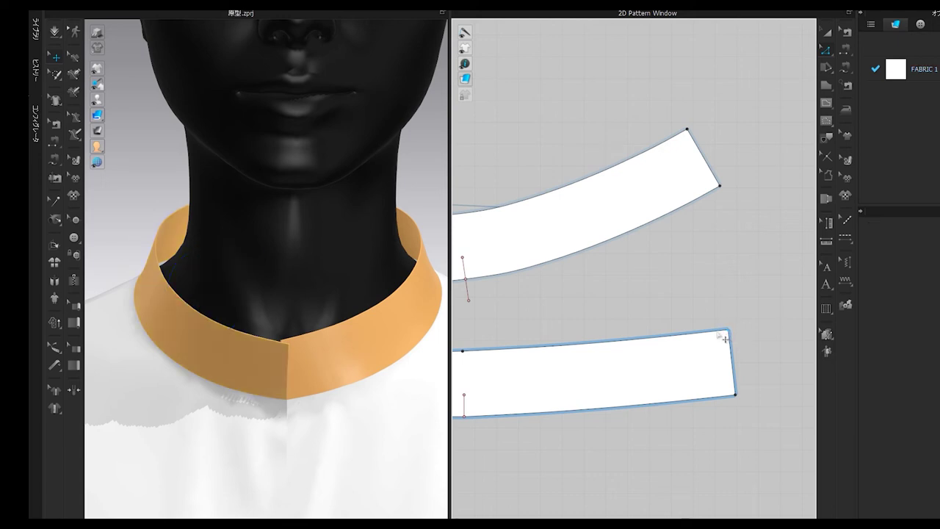
left_click_drag(730, 336, 723, 333)
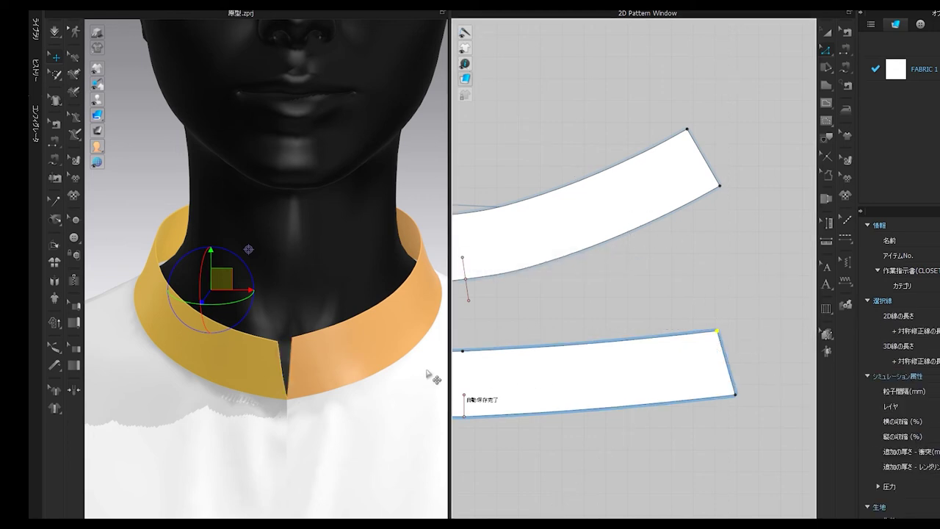
key("space")
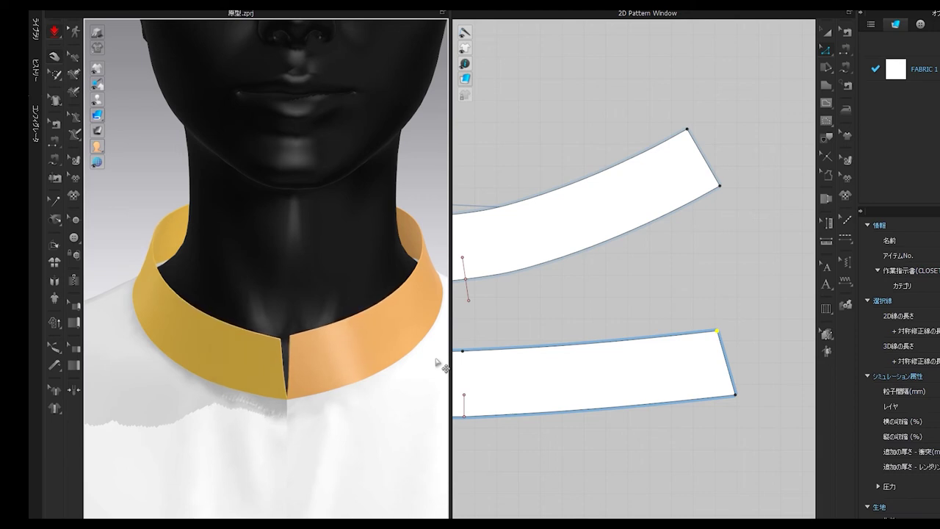
key("space")
- Examine the slanted front opening of the slightly curved collar from close up and from farther away in the 3D view
middle_click_drag(372, 330, 363, 295)
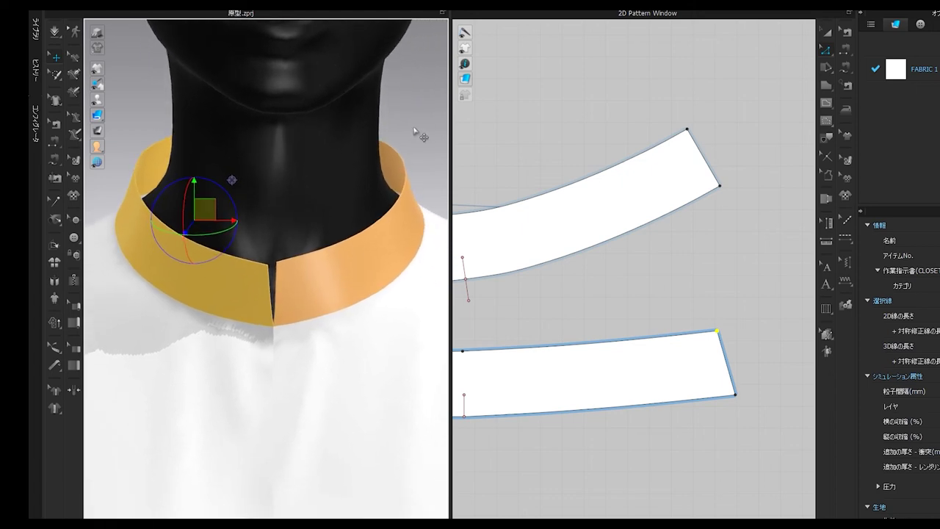
left_click(367, 384)
scroll(360, 384, "up", 3)
scroll(360, 383, "down", 2)
right_click_drag(360, 382, 377, 367)
middle_click_drag(383, 349, 393, 340)
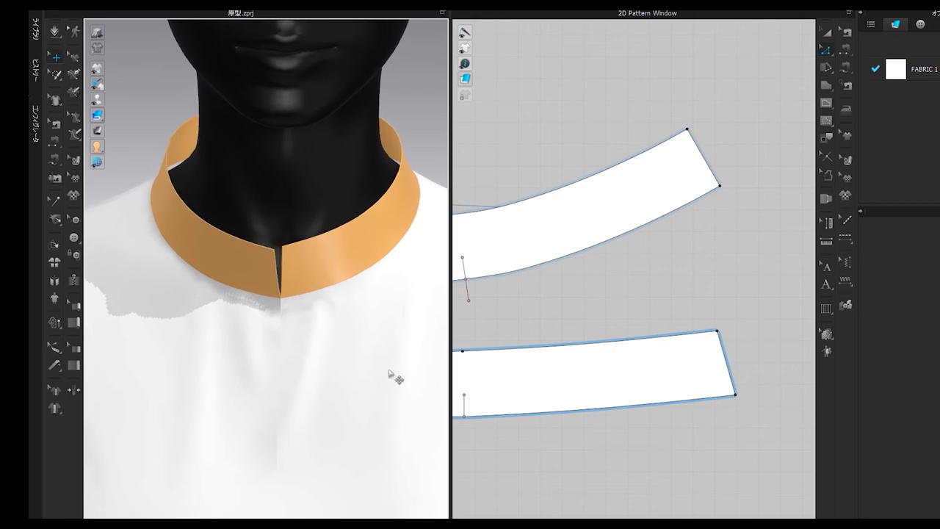
scroll(370, 368, "down", 1)
scroll(370, 368, "down", 3)
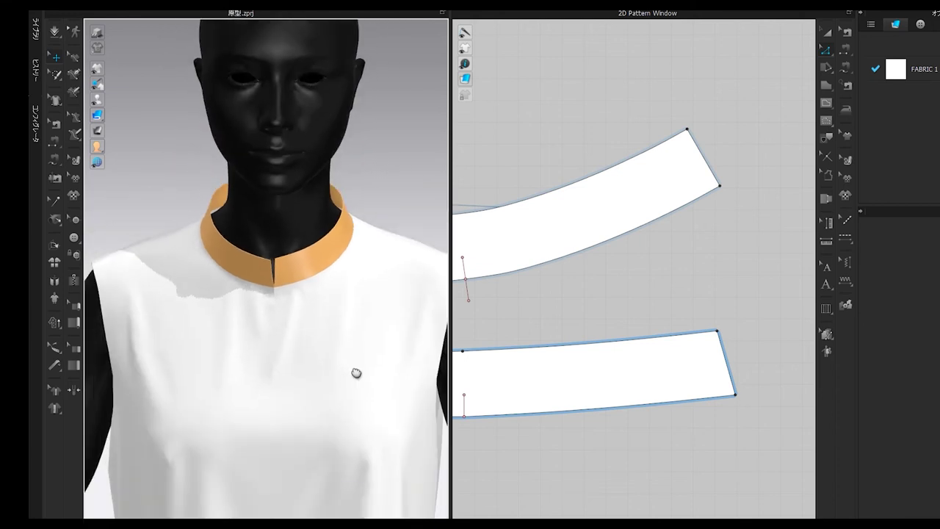
scroll(363, 387, "up", 4)
mouse_move(357, 373)
middle_mouse_down()
mouse_move(364, 386)
mouse_move(357, 368)
middle_mouse_up()
right_click_drag(359, 367, 377, 357)
scroll(379, 352, "down", 4)
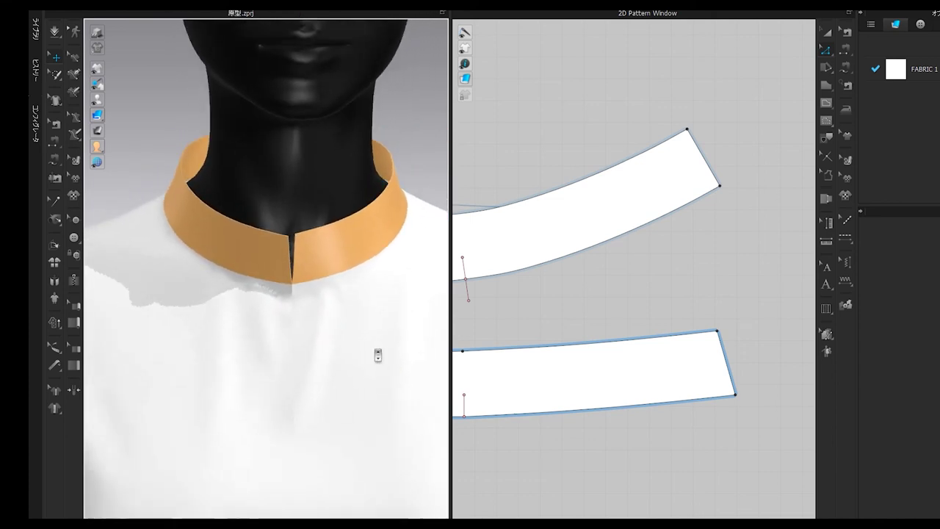
- Copy all bodice and collar pieces of the working garment and paste the duplicate beside the straight-collar set
scroll(694, 347, "down", 5)
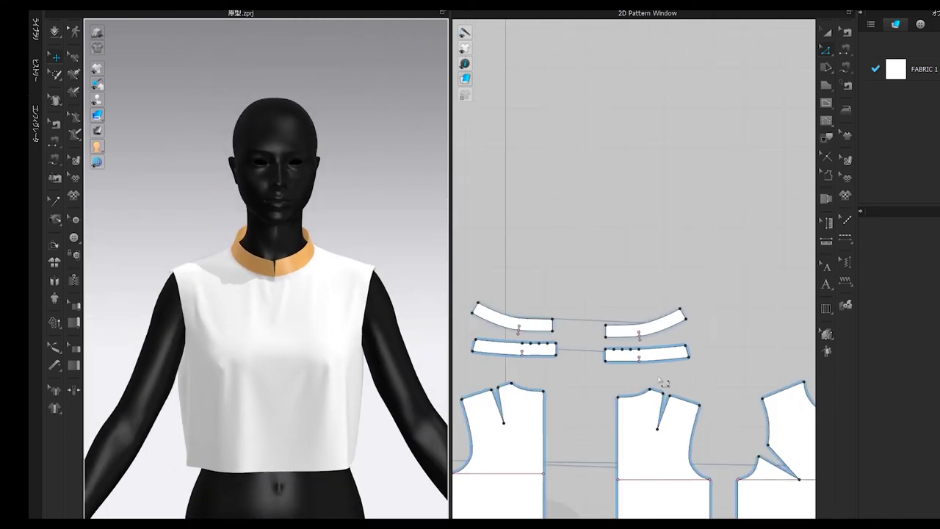
scroll(667, 300, "down", 5)
scroll(563, 321, "up", 2)
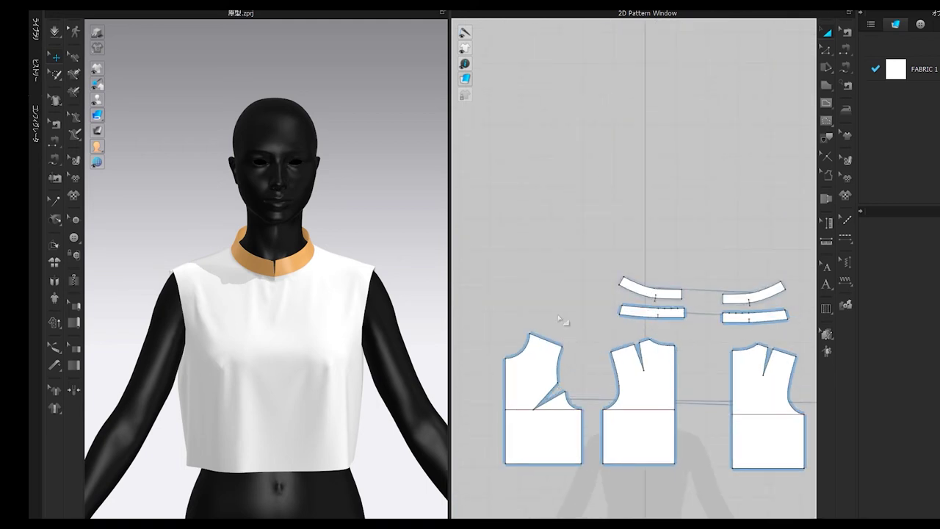
scroll(501, 272, "down", 2)
left_click_drag(768, 420, 764, 415)
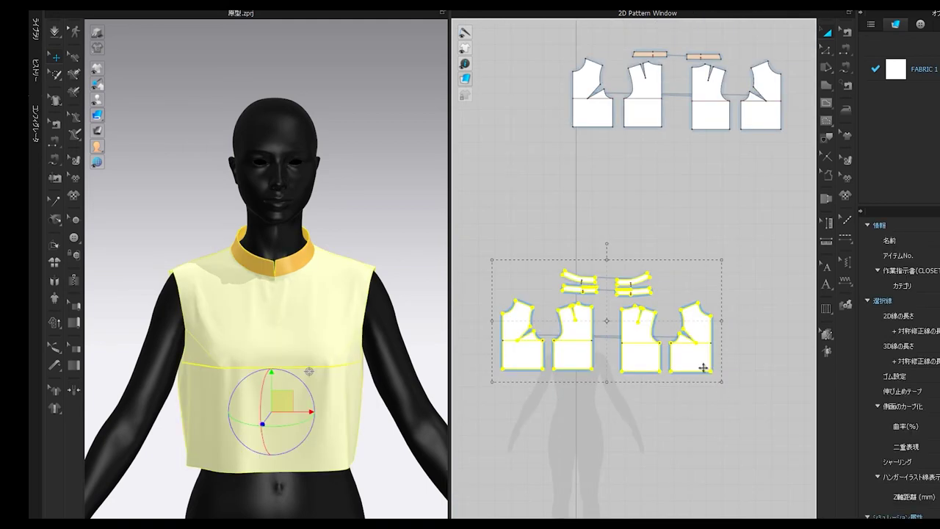
right_click(703, 370)
left_click(738, 29)
middle_click_drag(664, 304, 716, 474)
middle_click_drag(575, 275, 772, 256)
right_click(636, 255)
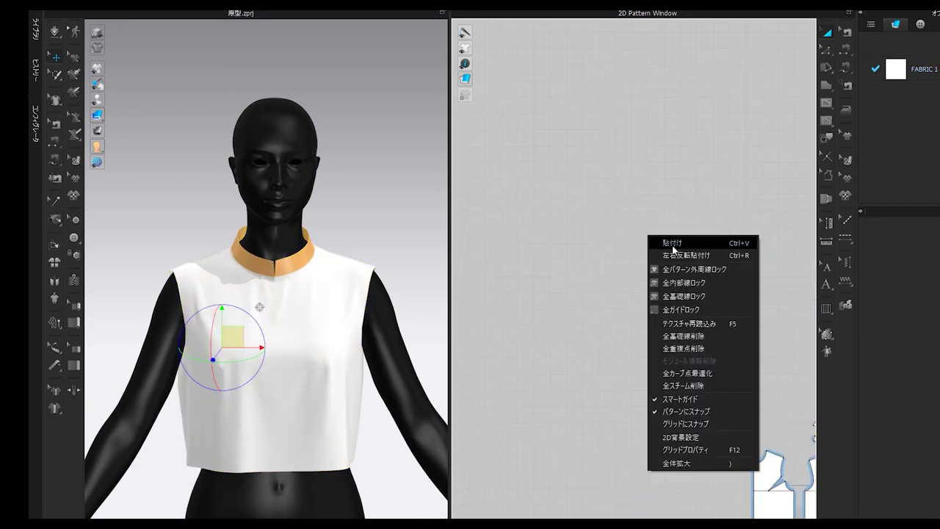
left_click(672, 246)
middle_click_drag(654, 263, 477, 261)
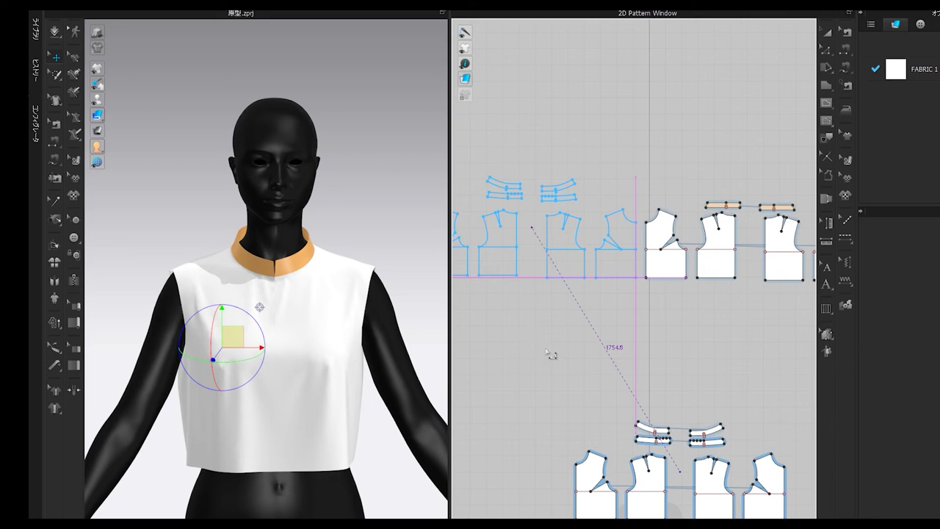
left_click(550, 354)
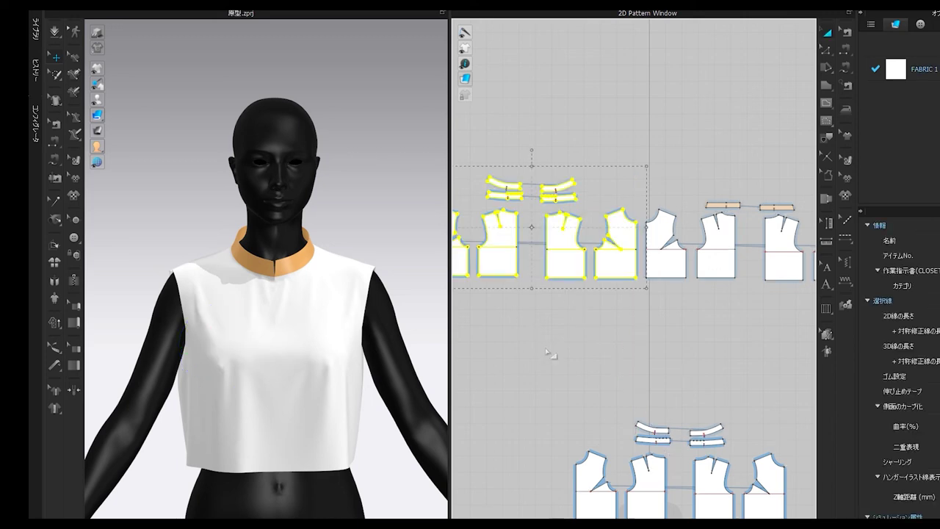
- Delete the two strongly curved collar halves from the pasted copy
scroll(545, 260, "up", 2)
scroll(544, 266, "down", 1)
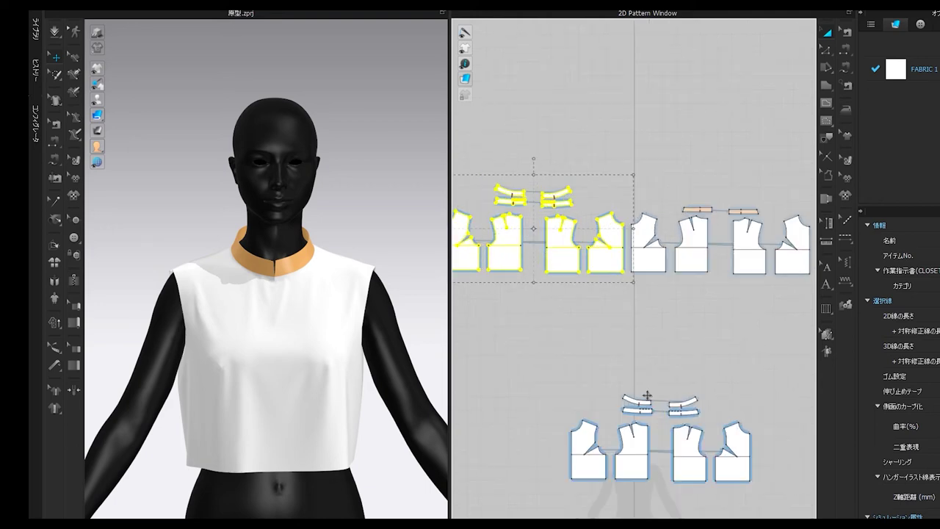
middle_click_drag(570, 312, 651, 474)
scroll(650, 475, "down", 5)
left_click(691, 61)
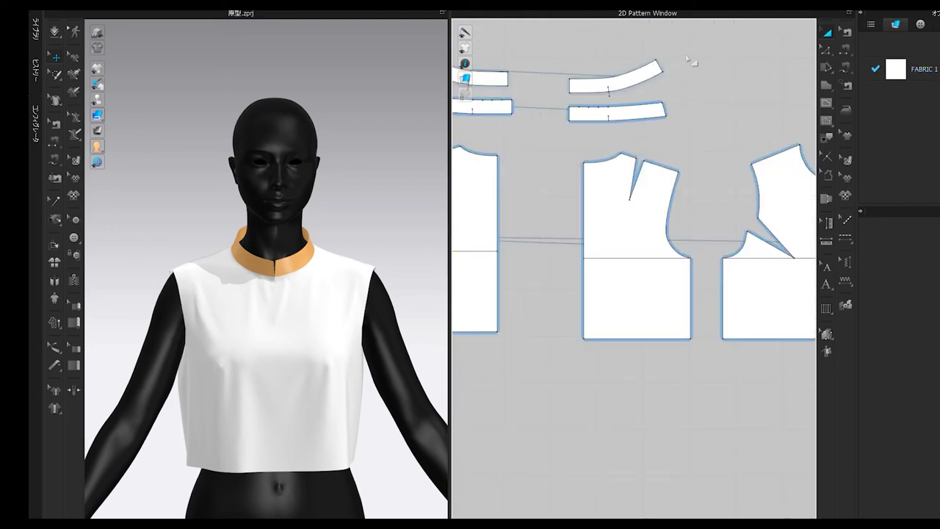
middle_click_drag(633, 91, 723, 286)
left_click(721, 277)
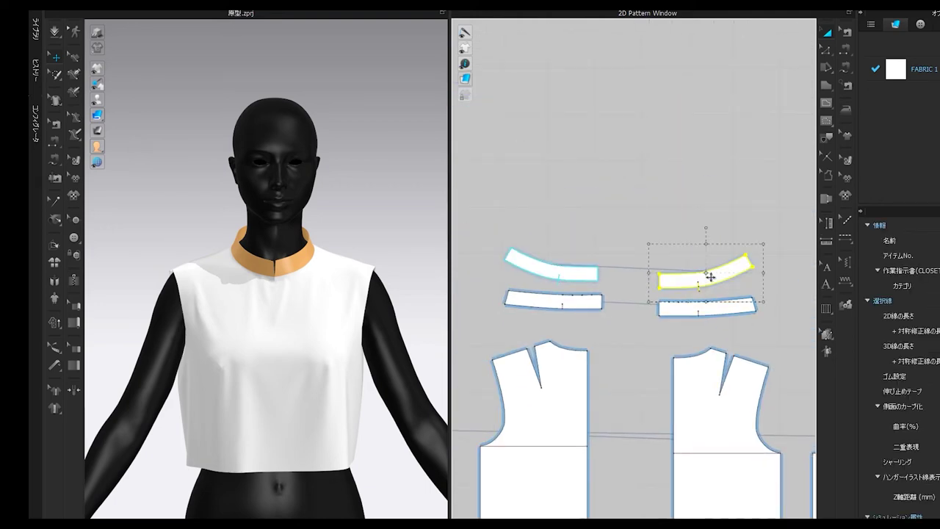
left_click(573, 272, "shift")
- Move the slightly curved collar copy directly above the straight-collar set in the 2D window and freeze its pieces
scroll(579, 275, "down", 6)
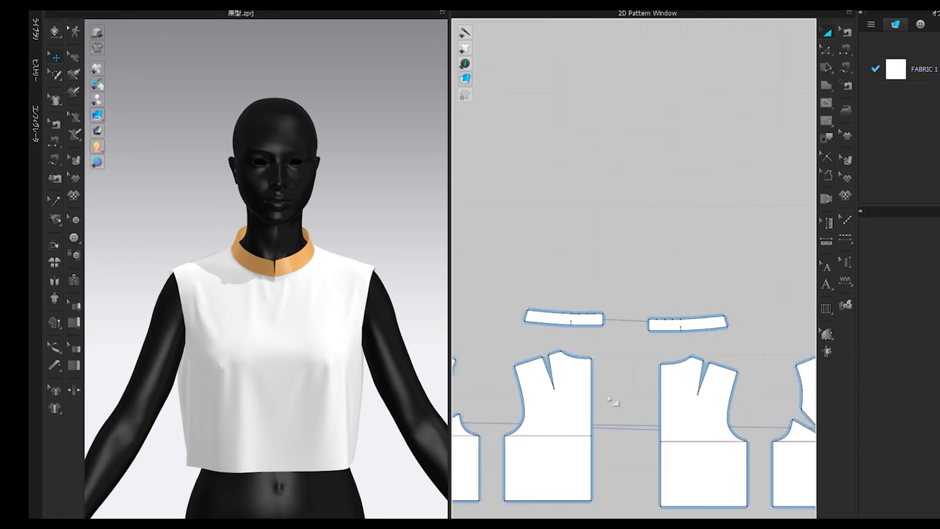
scroll(335, 367, "down", 4)
scroll(326, 348, "down", 4)
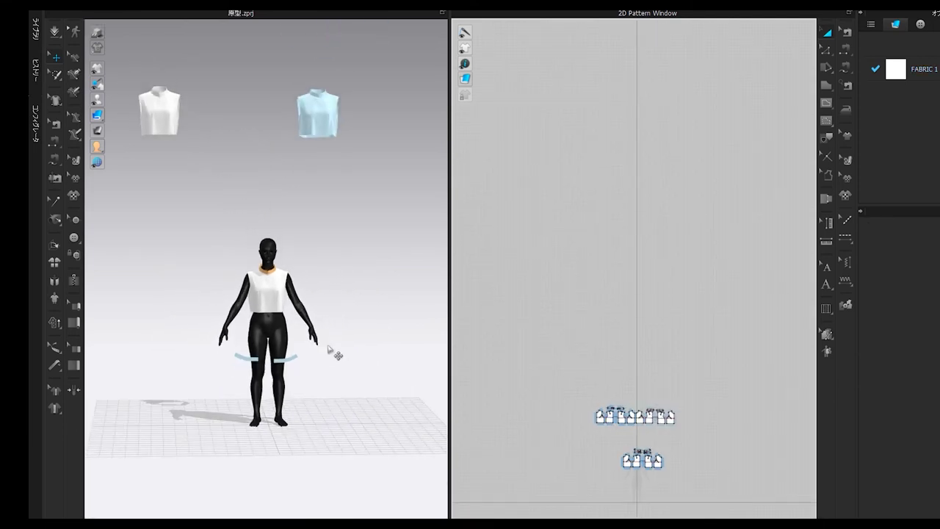
middle_click_drag(327, 342, 357, 442)
scroll(323, 345, "up", 2)
scroll(556, 414, "up", 6)
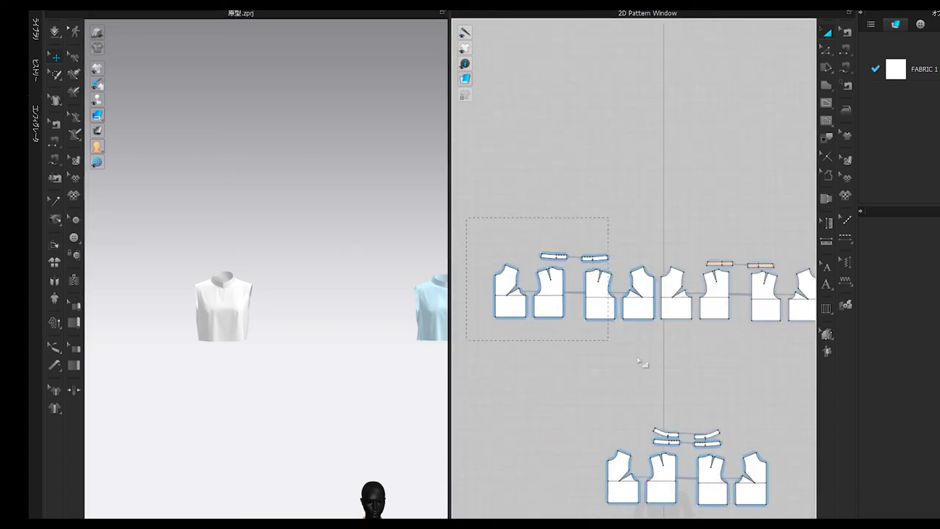
left_click_drag(661, 370, 660, 365)
left_click_drag(643, 286, 771, 244)
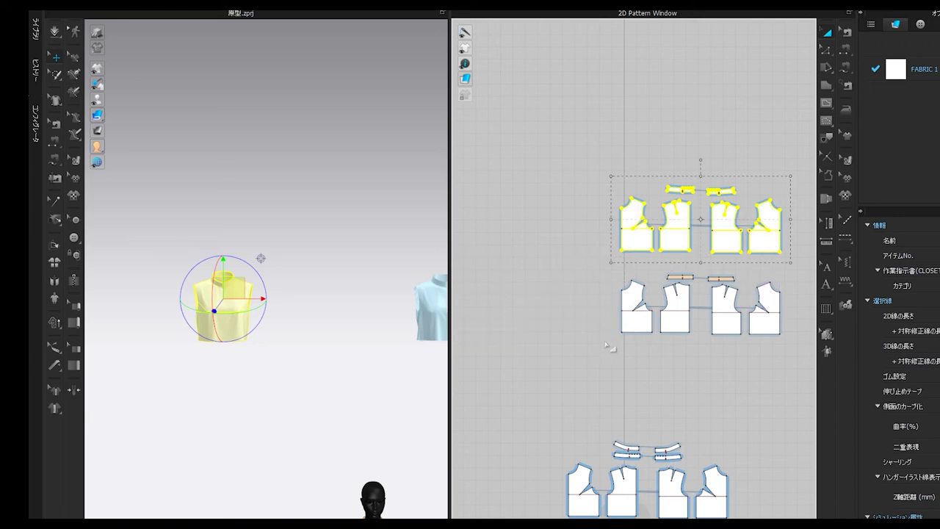
right_click(679, 272)
left_click(690, 349)
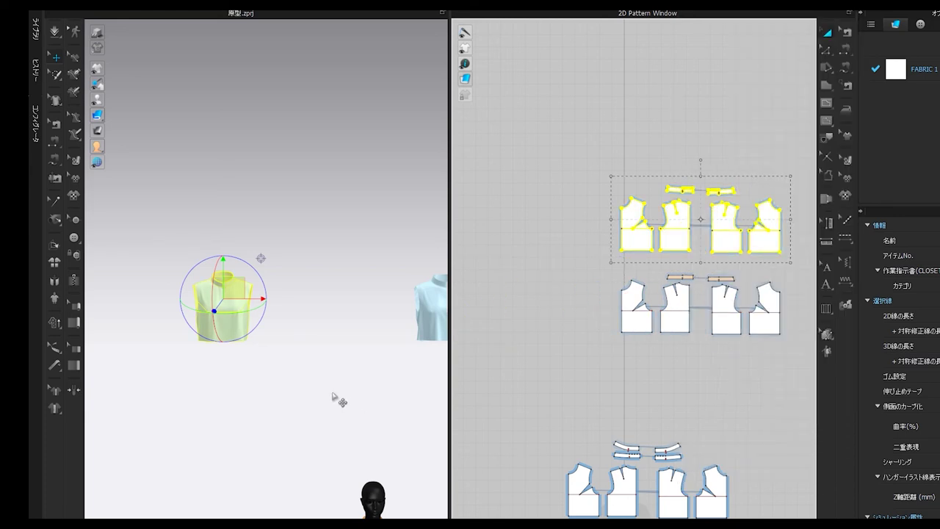
- Place the frozen slightly curved collar garment beside the straight-collar garment in the 3D view and compare both collars
scroll(333, 396, "up", 1)
scroll(329, 397, "down", 2)
left_click_drag(226, 291, 367, 301)
middle_click_drag(373, 316, 229, 390)
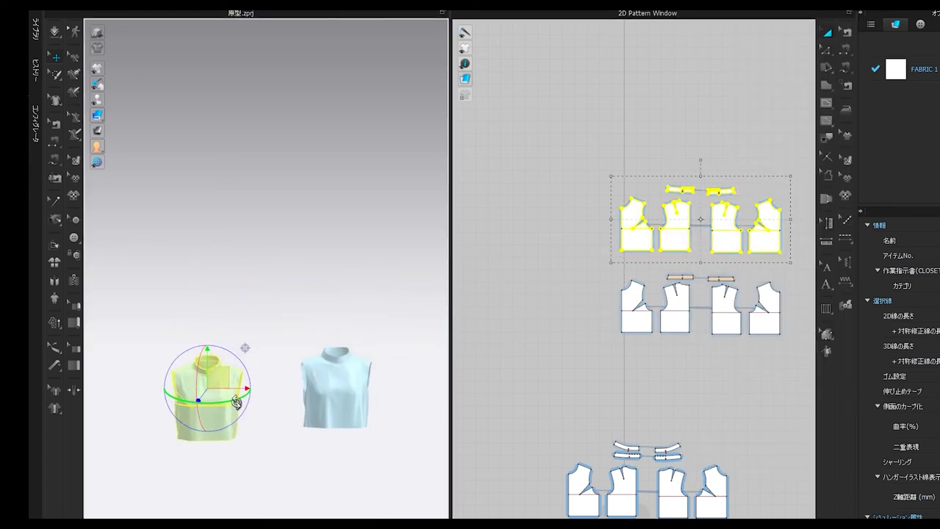
scroll(236, 403, "up", 1)
left_click_drag(207, 412, 276, 400)
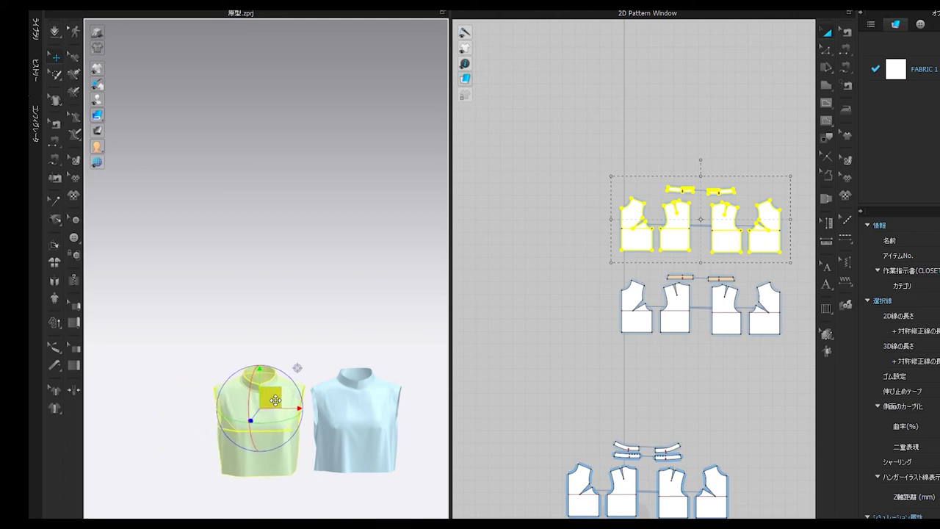
scroll(319, 419, "up", 6)
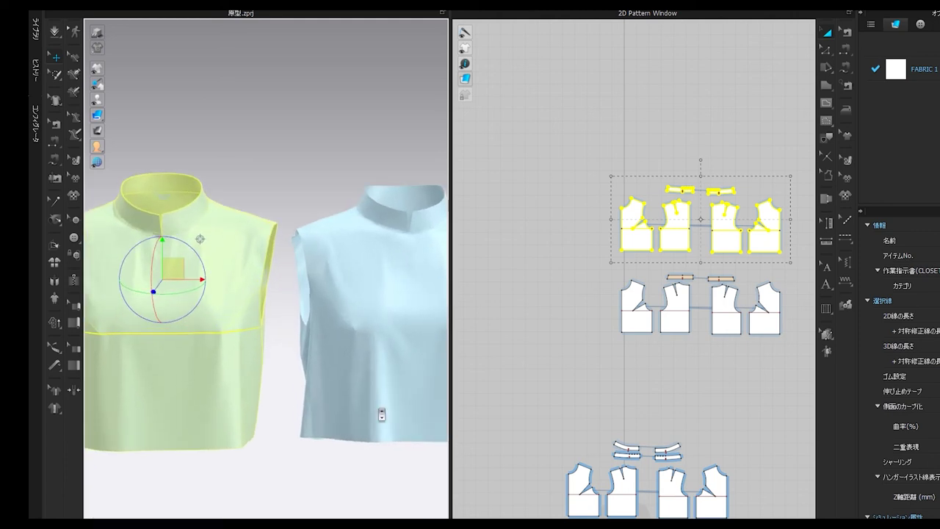
scroll(382, 414, "down", 1)
left_click(371, 455)
middle_click_drag(376, 457, 353, 465)
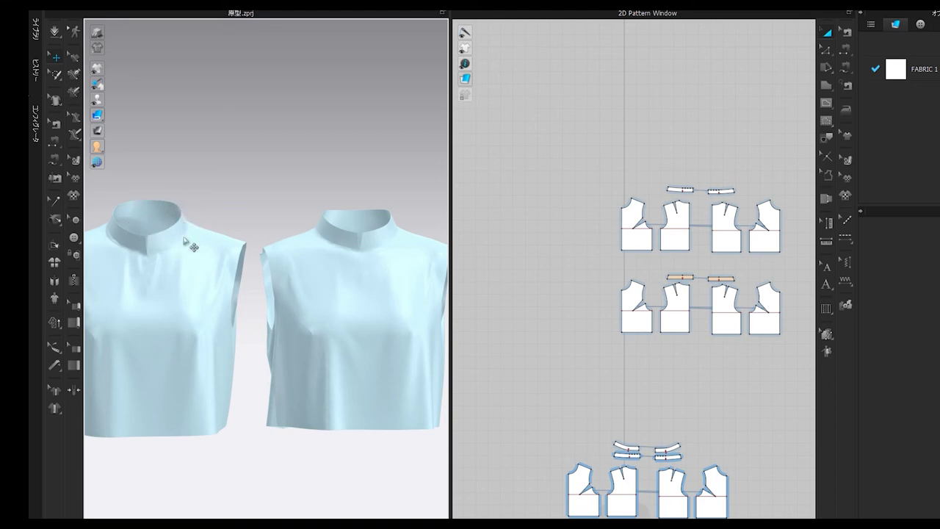
- Delete both slightly curved collar halves from the working garment on the avatar
scroll(204, 311, "down", 5)
scroll(301, 406, "down", 2)
middle_click_drag(329, 374, 397, 193)
scroll(330, 306, "up", 4)
middle_click_drag(341, 346, 300, 317)
scroll(644, 398, "up", 5)
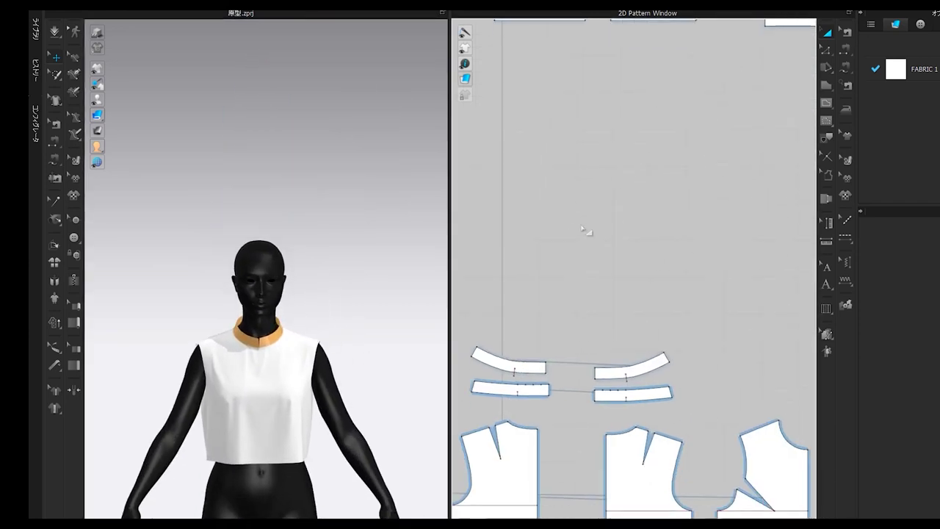
left_click(646, 393)
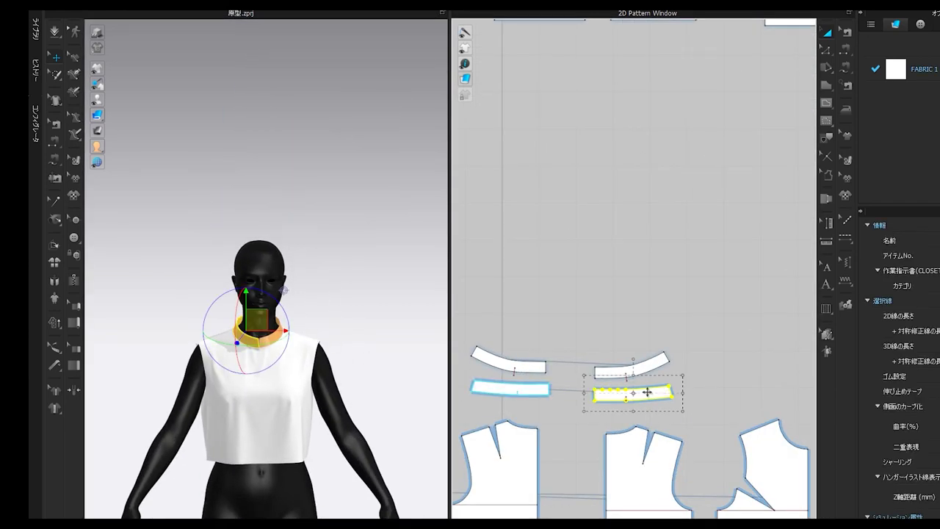
left_click(526, 388, "shift")
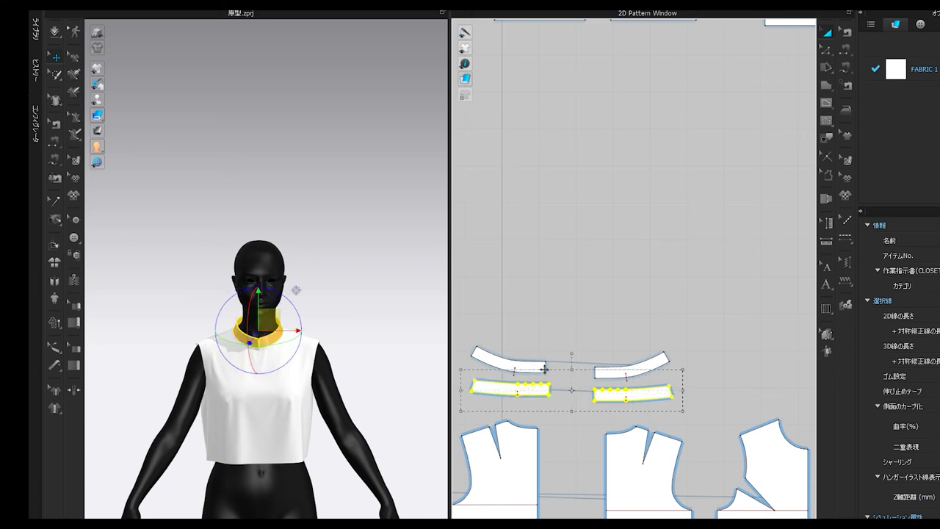
key("Delete")
- Arrange the strongly curved collar halves around the avatar's neck at the side-neck arrangement point
scroll(551, 378, "down", 6)
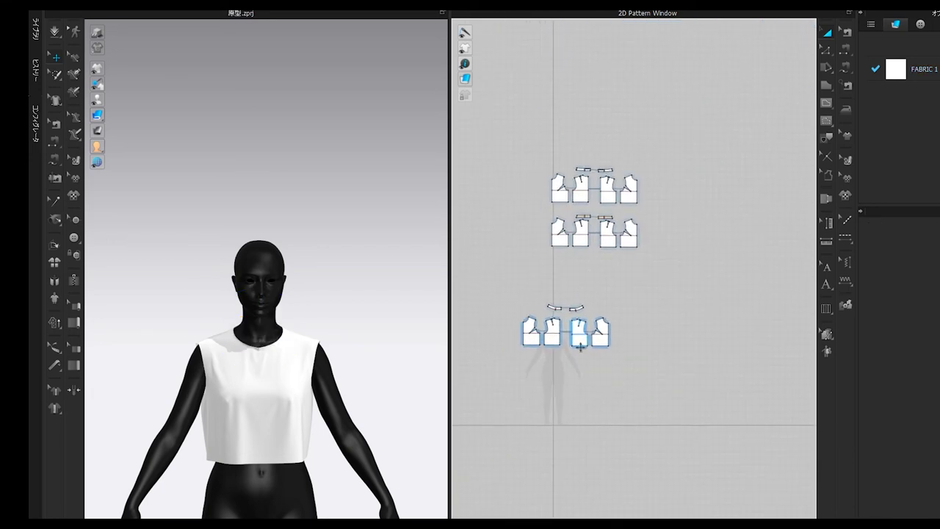
scroll(577, 386, "up", 8)
middle_click_drag(505, 223, 581, 414)
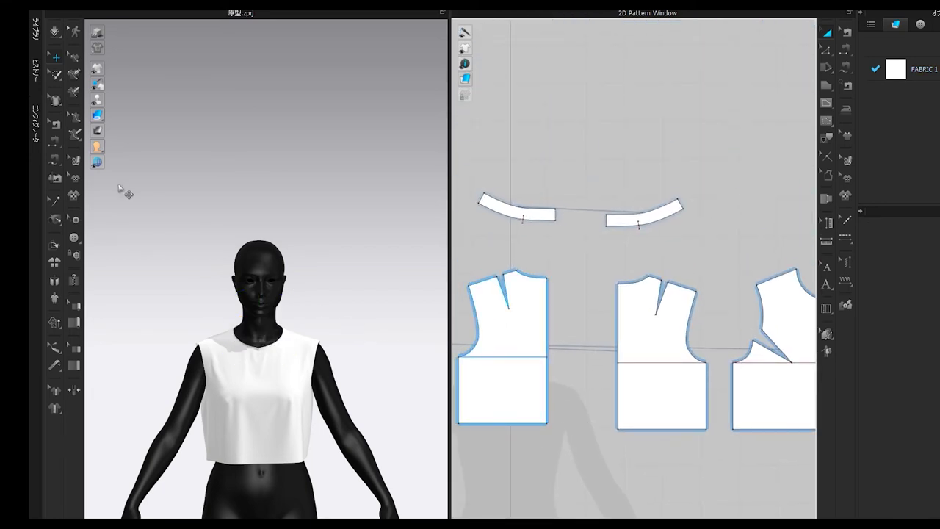
scroll(293, 338, "up", 6)
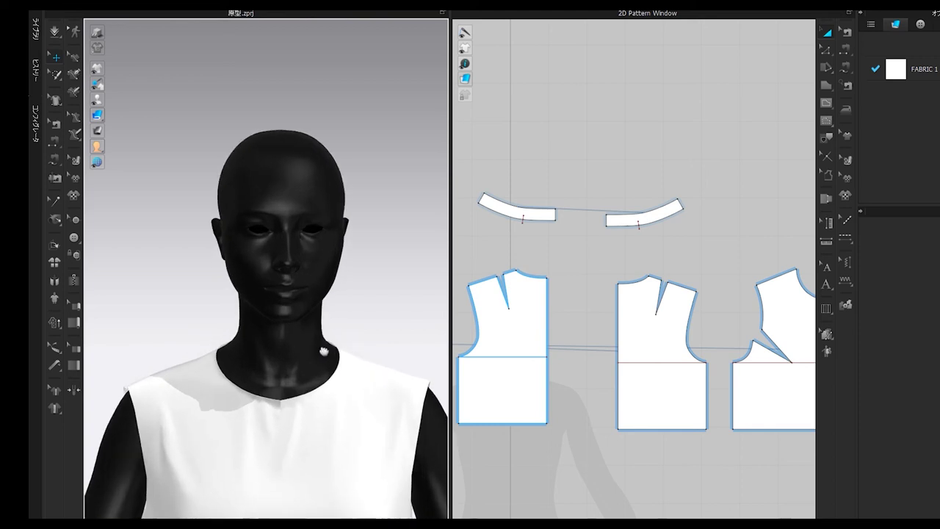
left_click(617, 219)
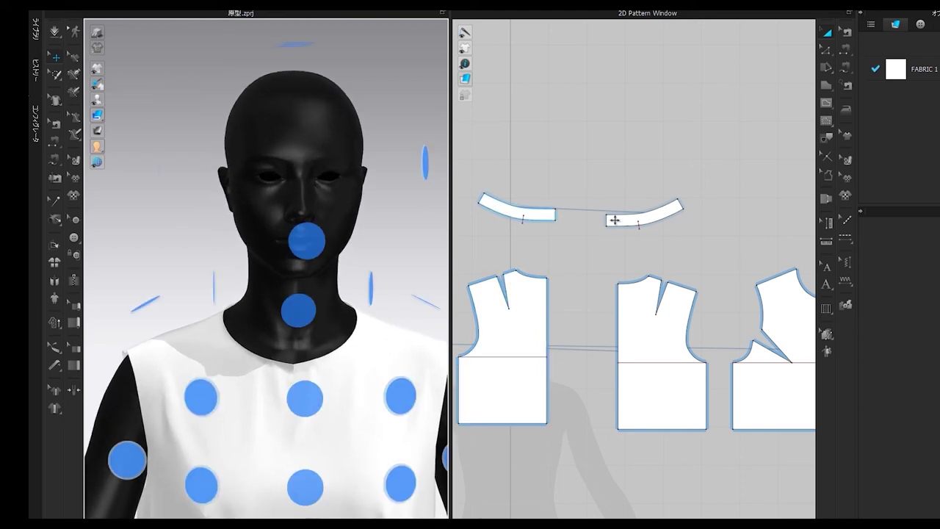
key("4")
left_click(250, 308)
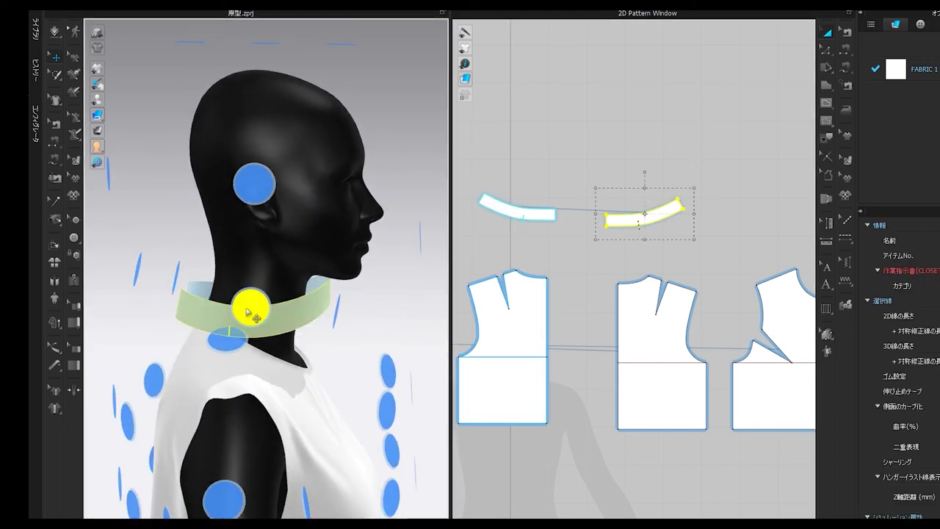
right_click_drag(360, 343, 258, 344)
left_click(559, 272)
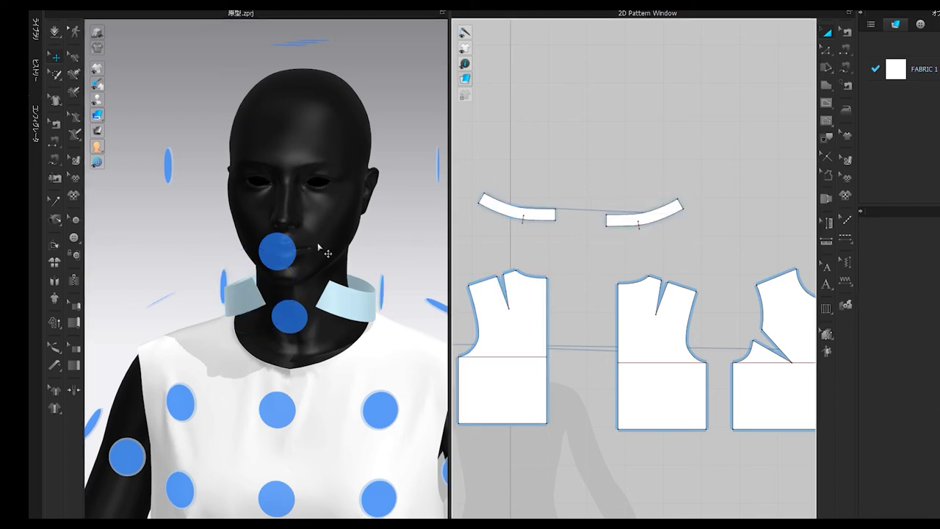
- Activate both strongly curved collar halves so they take part in the simulation
middle_click_drag(555, 251, 506, 285)
right_click_drag(507, 285, 514, 291)
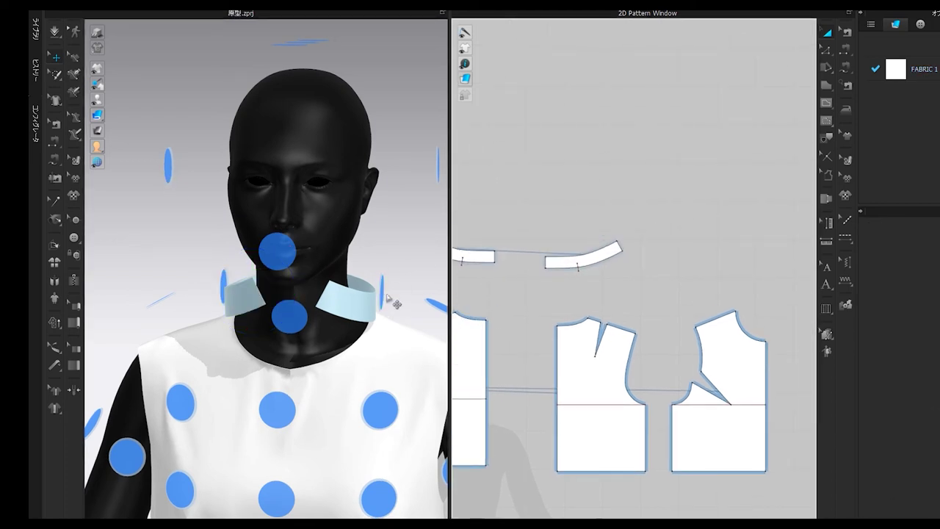
scroll(310, 288, "up", 4)
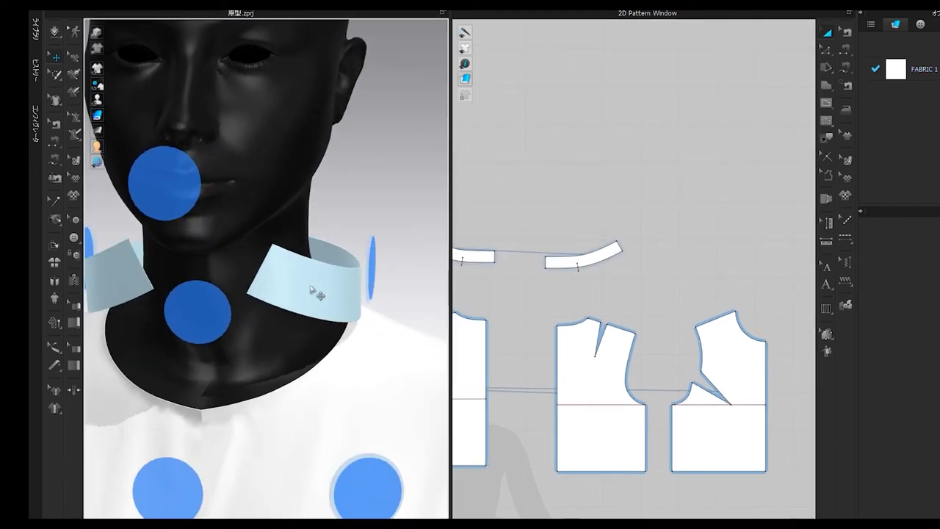
left_click(604, 255)
right_click(604, 256)
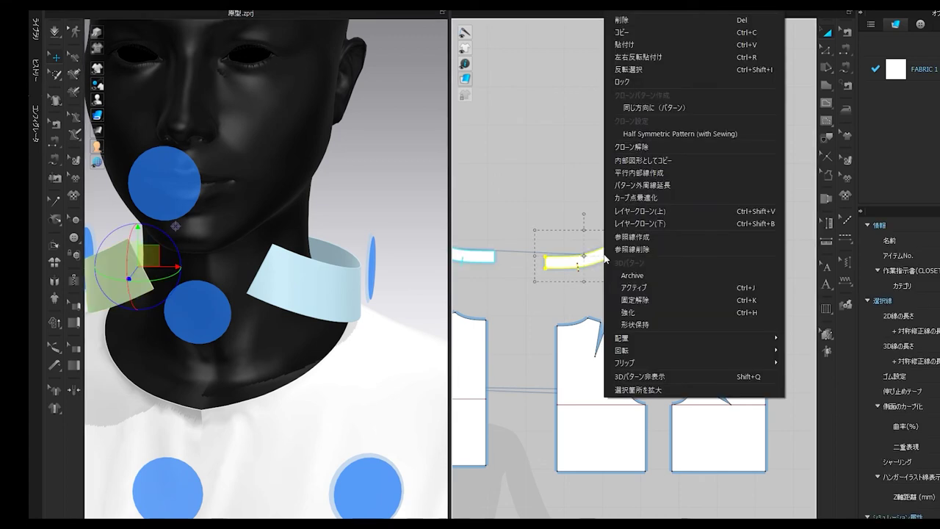
left_click(641, 297)
left_click(478, 255)
right_click(478, 256)
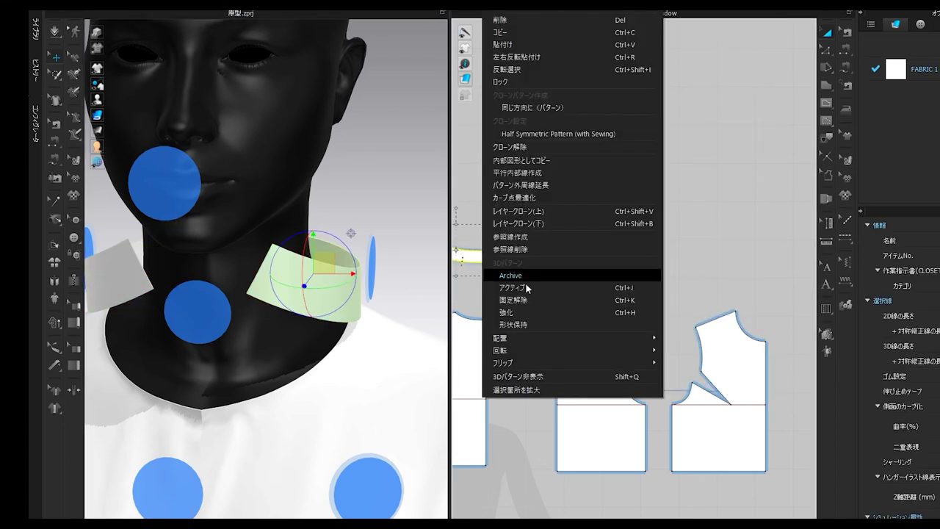
left_click(528, 300)
- Sew the back bodice neckline to the collar's lower edge from the centre back to the shoulder notch with free sewing
scroll(478, 313, "down", 4)
middle_click_drag(525, 323, 615, 333)
scroll(614, 333, "up", 3)
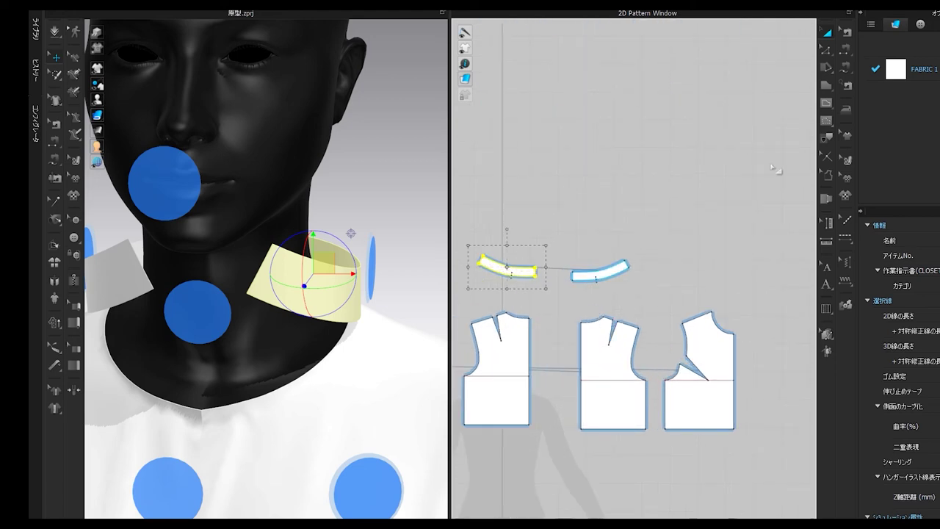
left_click(843, 68)
scroll(716, 282, "up", 5)
middle_click_drag(749, 257, 939, 176)
scroll(600, 273, "down", 2)
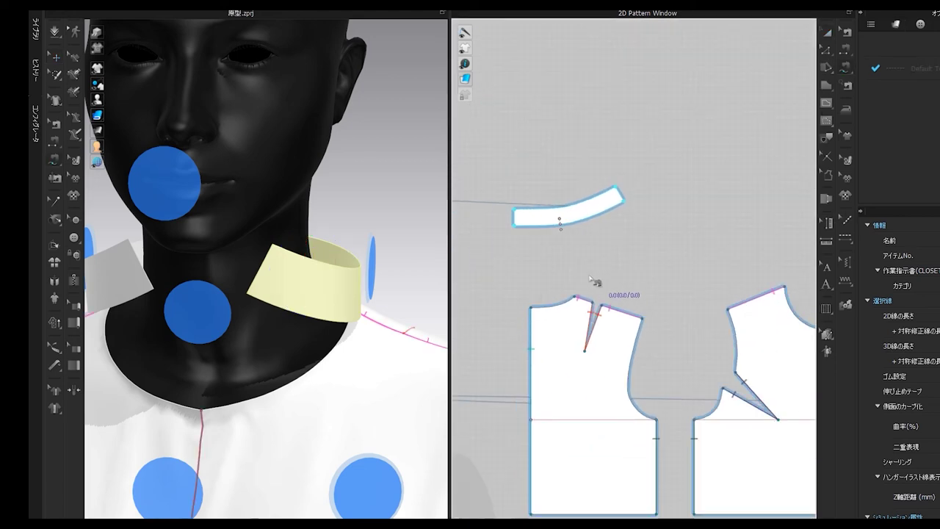
middle_click_drag(575, 304, 594, 303)
left_click(552, 305)
left_click(594, 296)
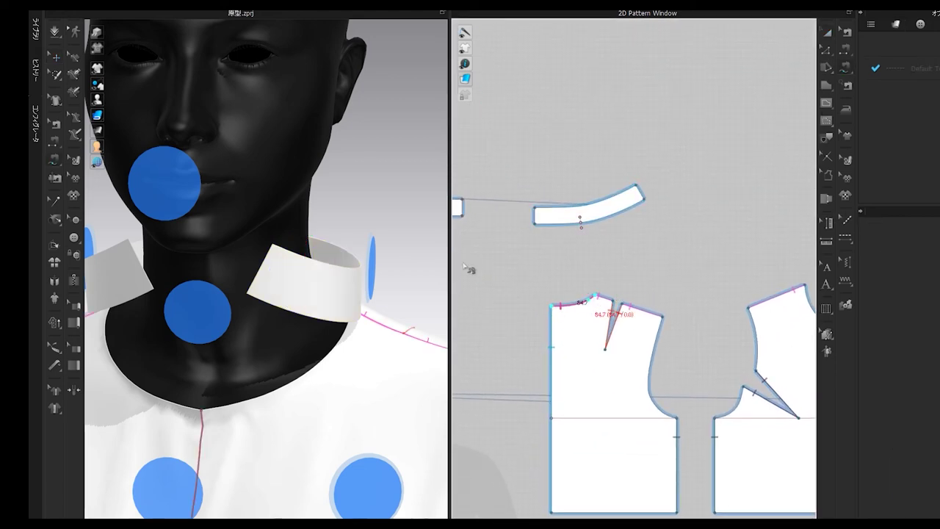
right_click_drag(356, 270, 189, 267)
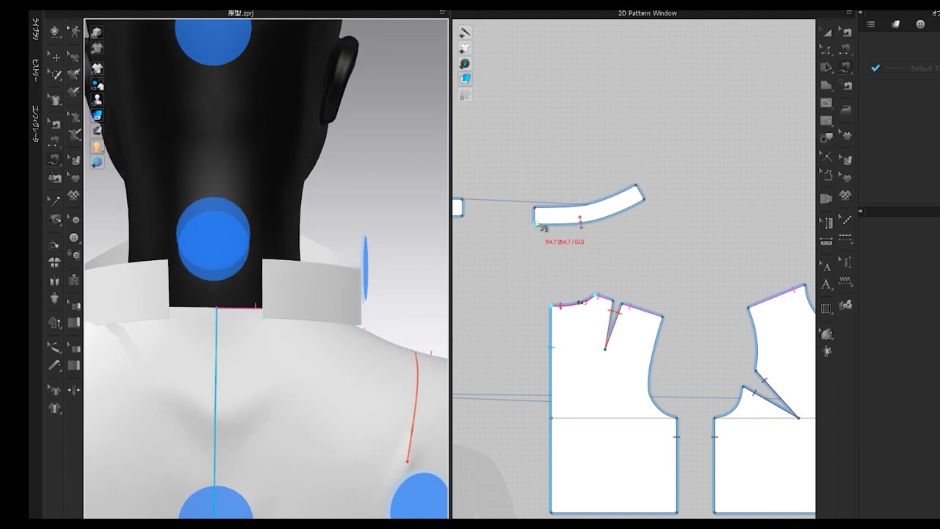
left_click(535, 224)
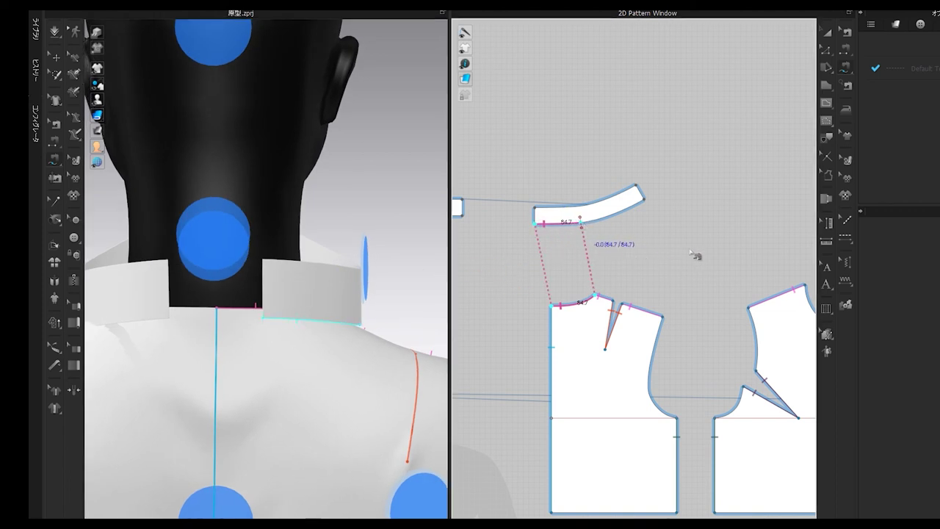
- Sew the front bodice neckline to the collar's lower edge from the shoulder notch to the front end
middle_click_drag(690, 251, 627, 239)
right_click_drag(339, 323, 227, 313)
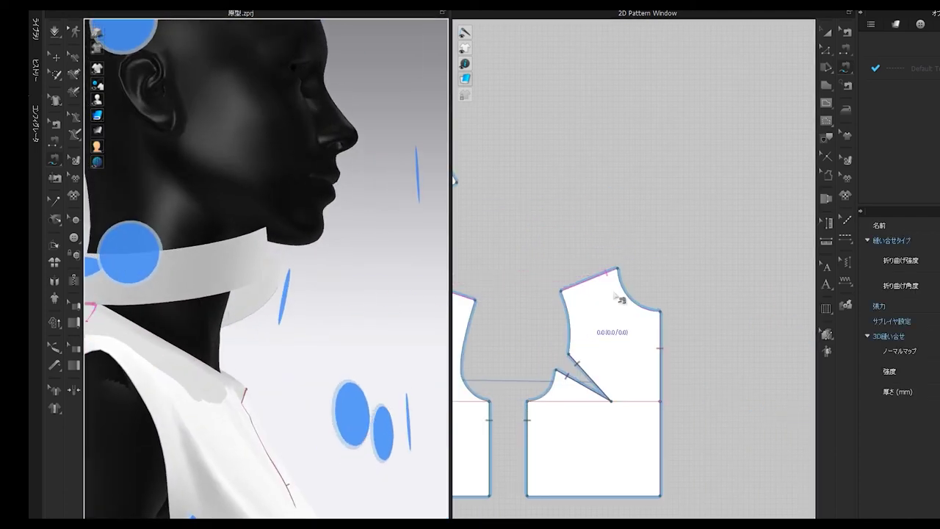
left_click(618, 271)
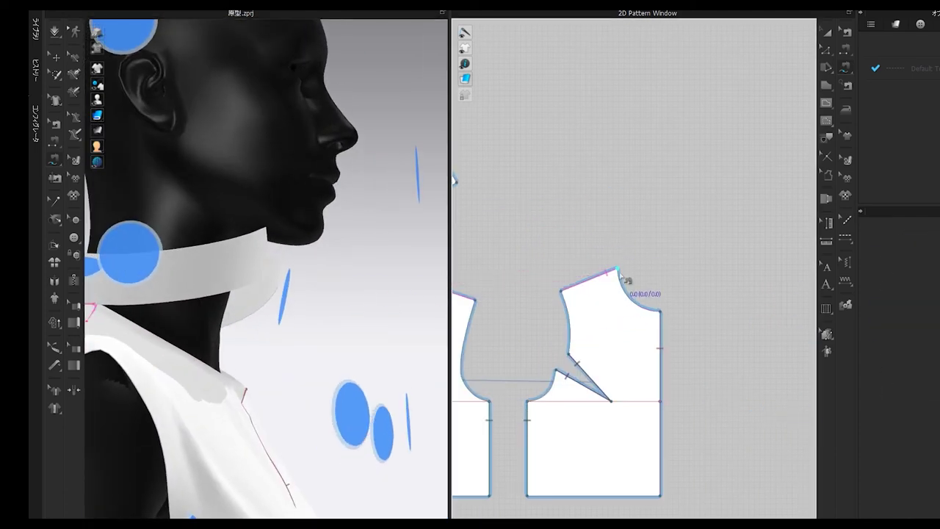
left_click(660, 312)
middle_click_drag(575, 324, 731, 371)
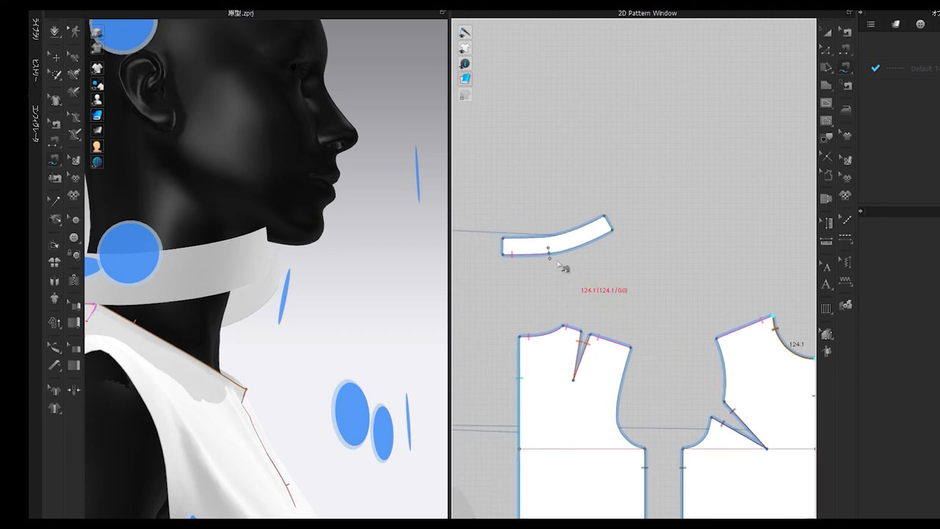
left_click(591, 243)
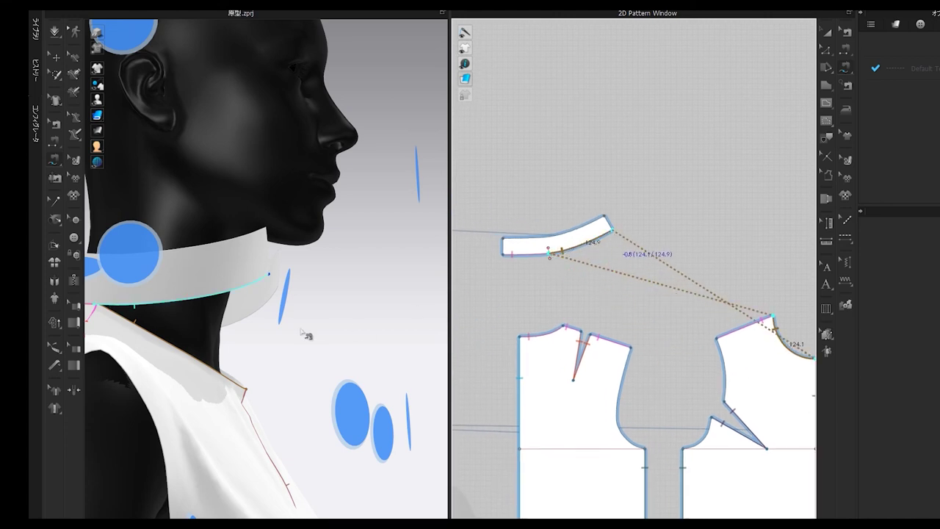
- Sew the centre back edges of the two collar halves together with segment sewing
left_click(844, 52)
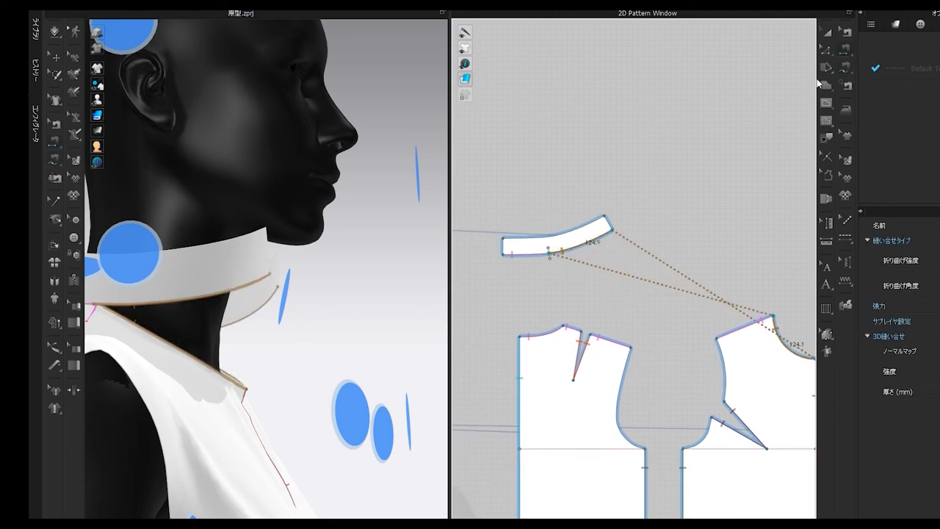
middle_click_drag(606, 264, 751, 270)
left_click(648, 253)
left_click(584, 250)
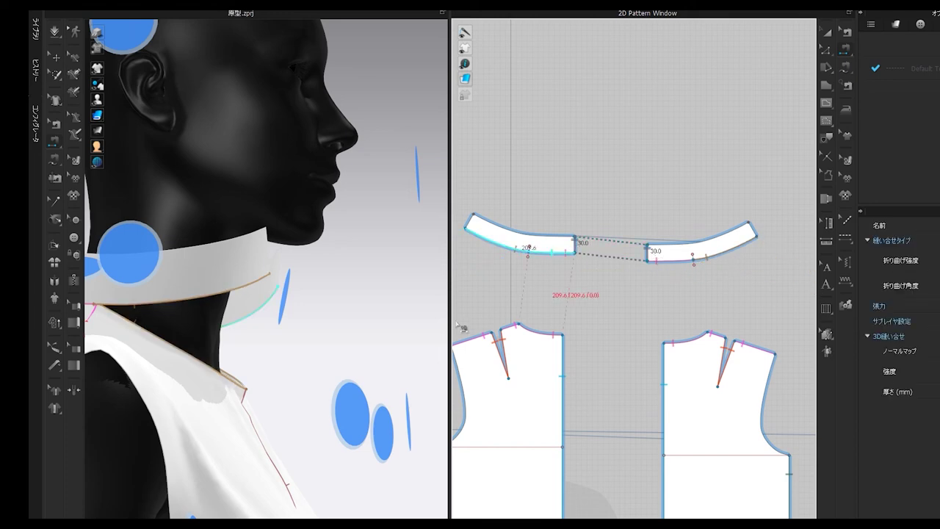
right_click_drag(389, 316, 294, 314)
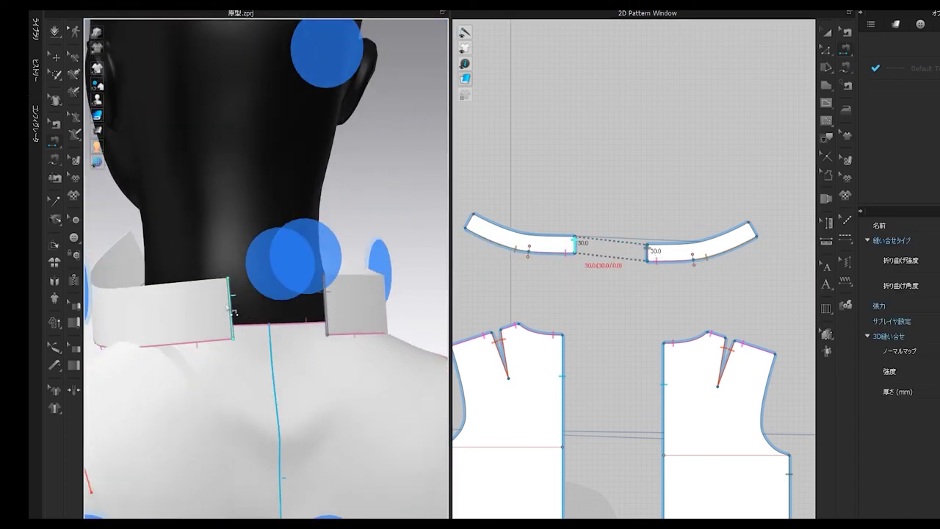
left_click(356, 275)
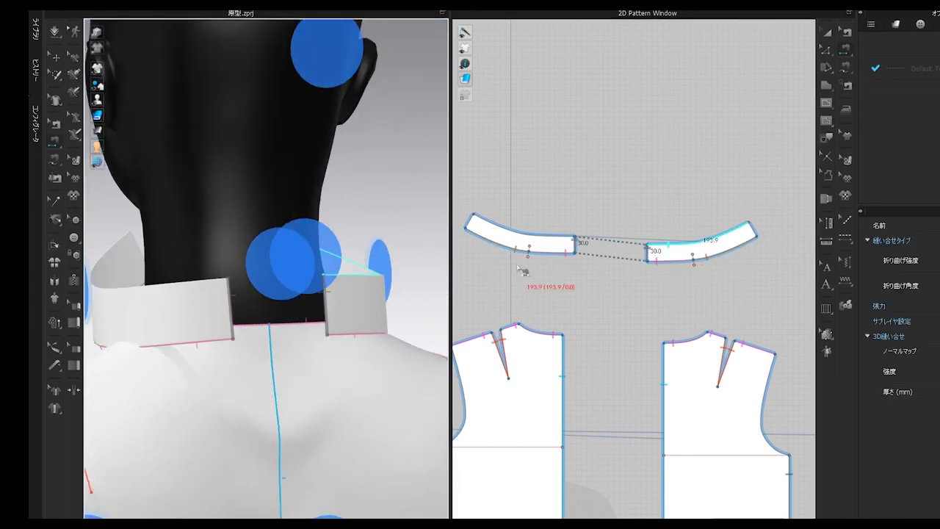
- Simulate the garment to pull the collar onto the neckline and check its drape at the front
key("space")
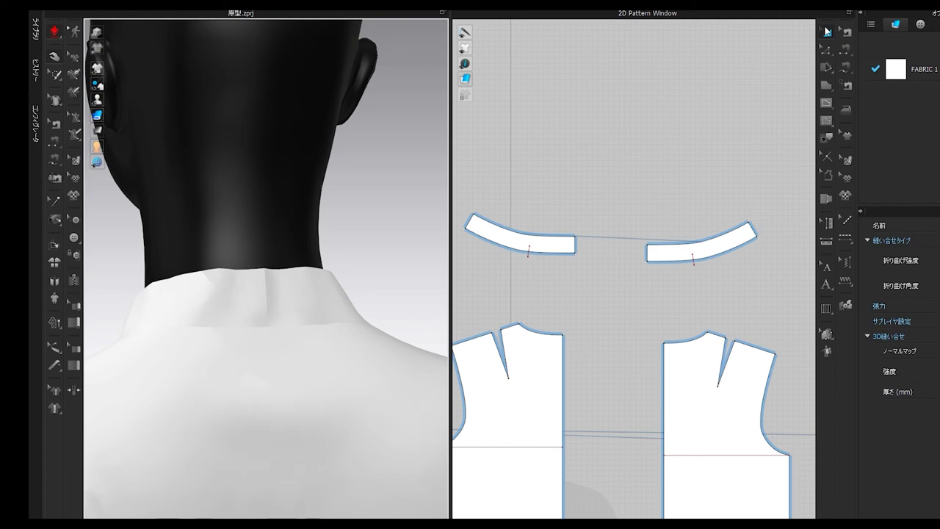
key("n")
right_click_drag(333, 329, 71, 304)
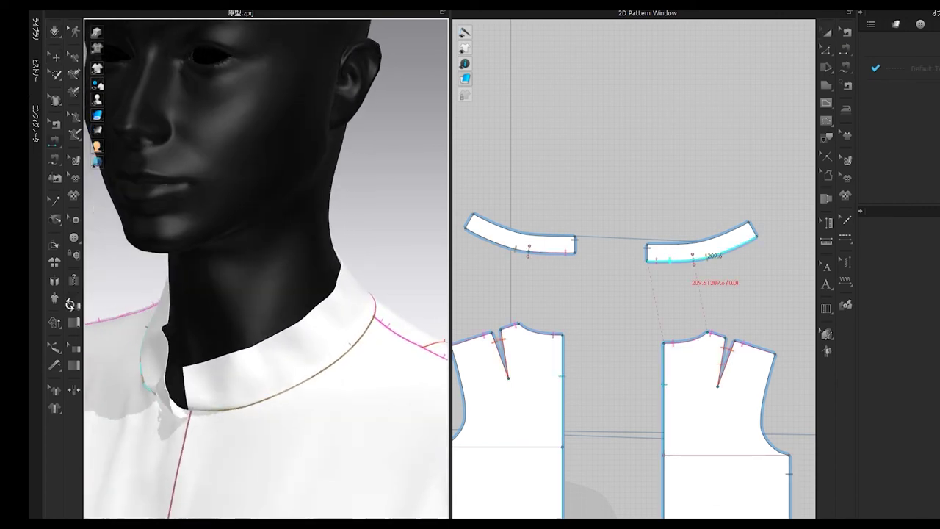
right_click_drag(246, 309, 338, 298)
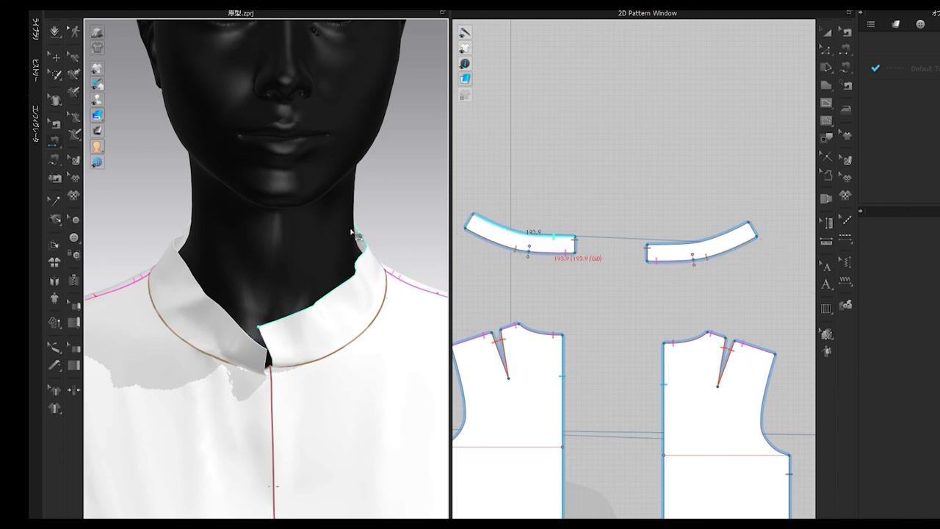
mouse_move(357, 238)
right_mouse_down()
mouse_move(367, 265)
mouse_move(379, 252)
mouse_move(369, 242)
right_mouse_up()
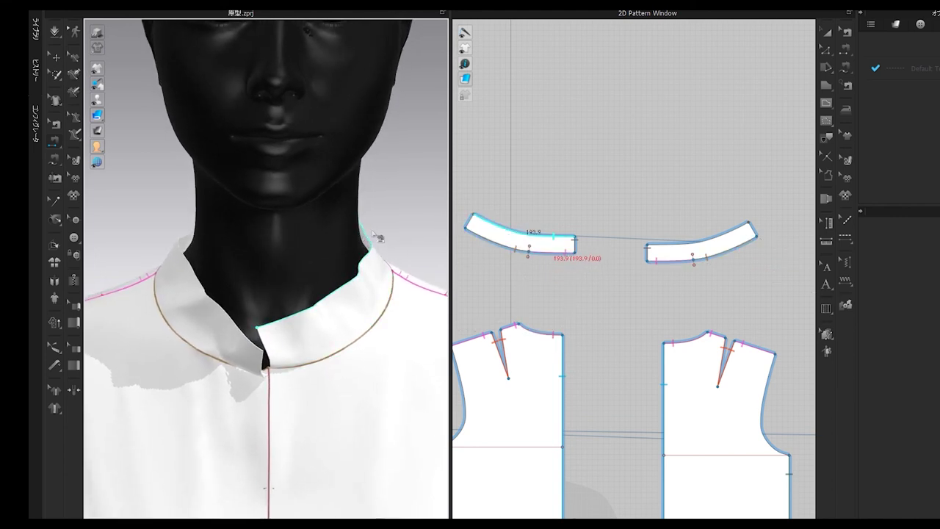
- Strengthen both collar halves and simulate the garment again
key("q")
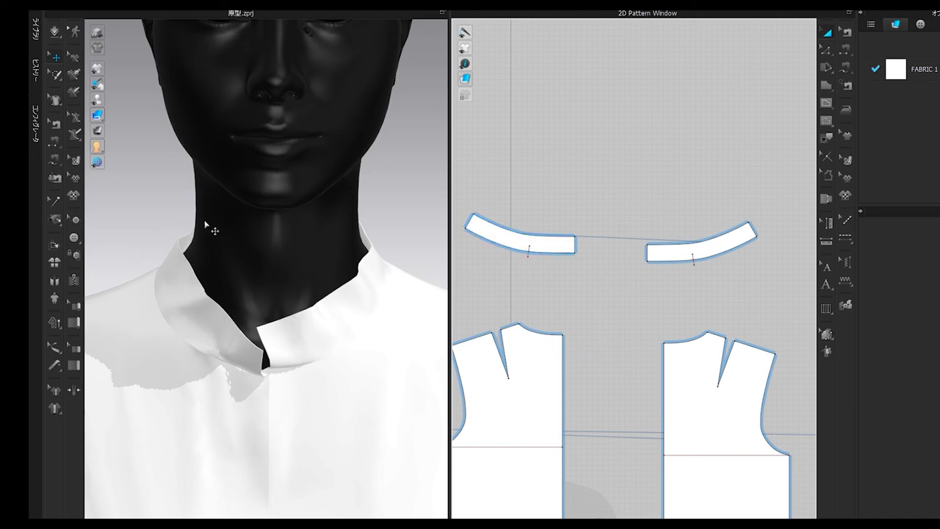
left_click(721, 245)
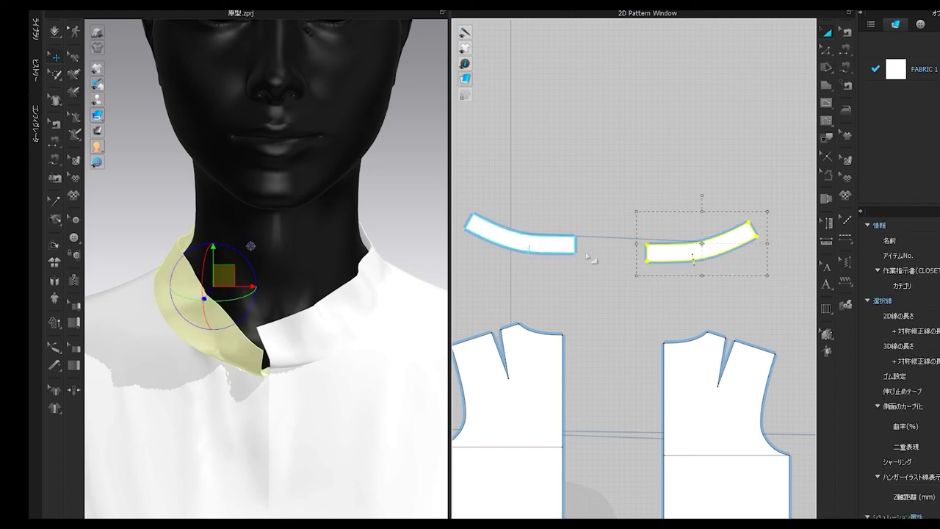
left_click(566, 244, "shift")
right_click(566, 248)
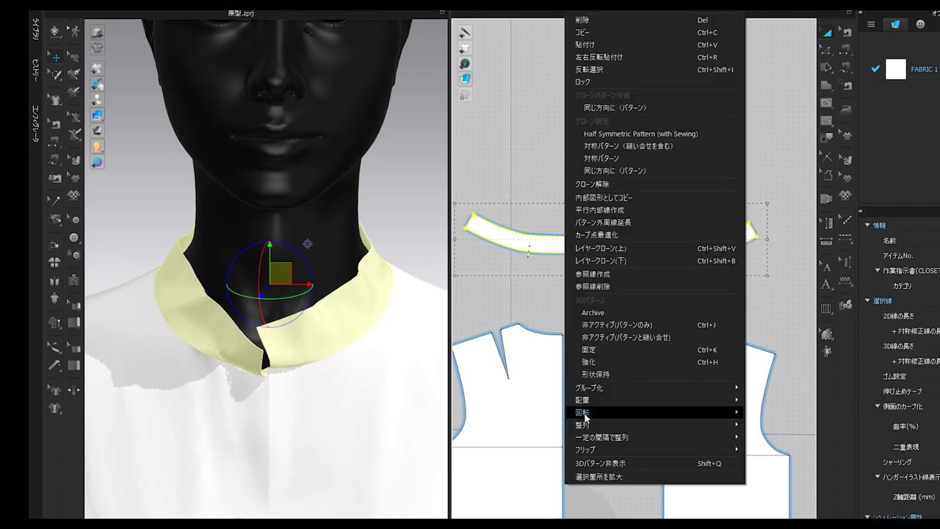
left_click(609, 362)
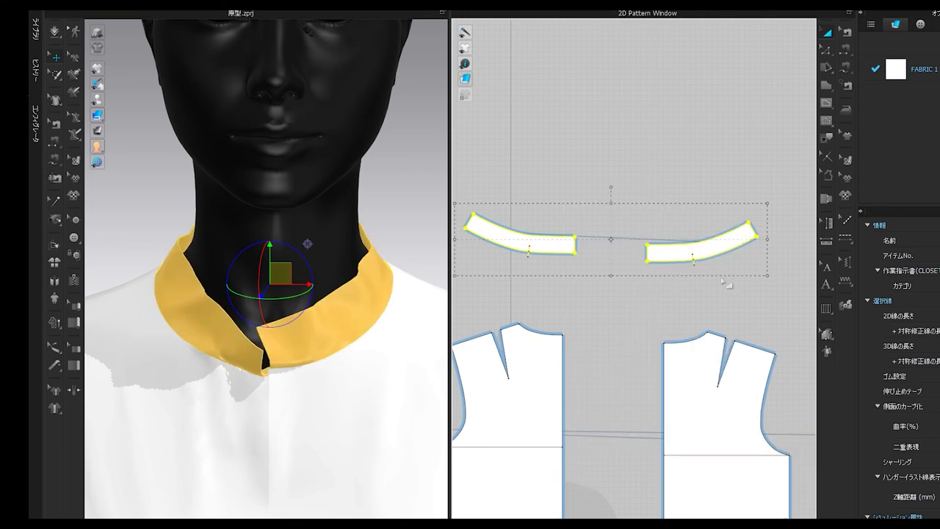
key("space")
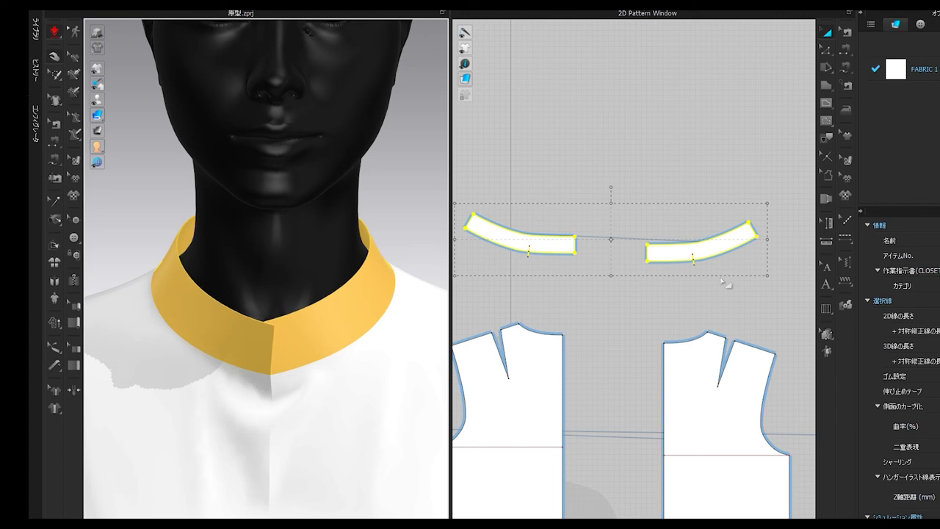
key("space")
- Examine the strengthened collar's front opening and how it stands away from the neck
middle_click_drag(413, 361, 420, 298)
scroll(410, 323, "up", 1)
right_click_drag(422, 303, 404, 251)
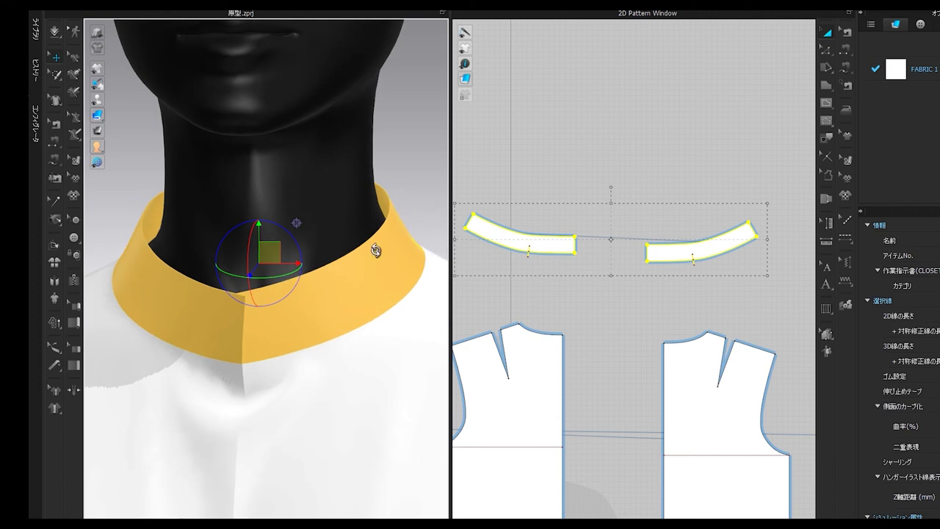
right_click_drag(375, 251, 403, 244)
scroll(343, 342, "down", 3)
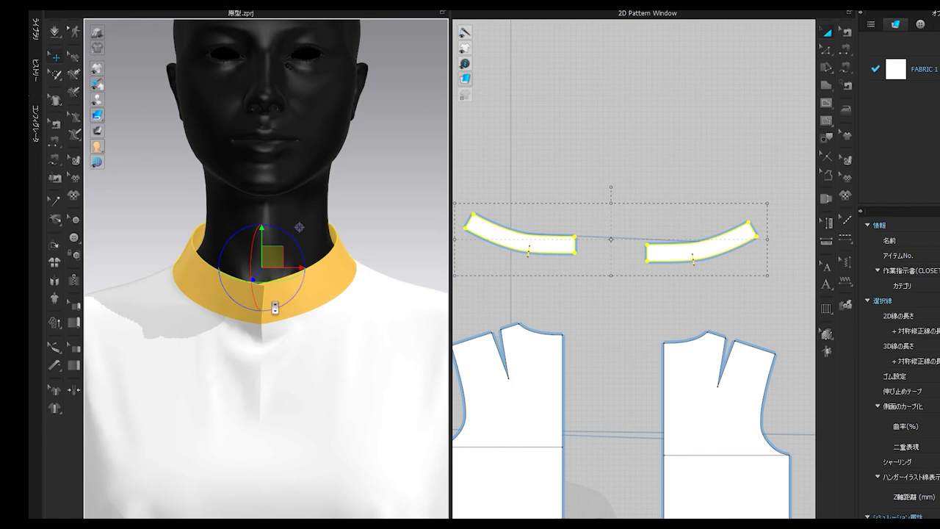
scroll(275, 309, "up", 5)
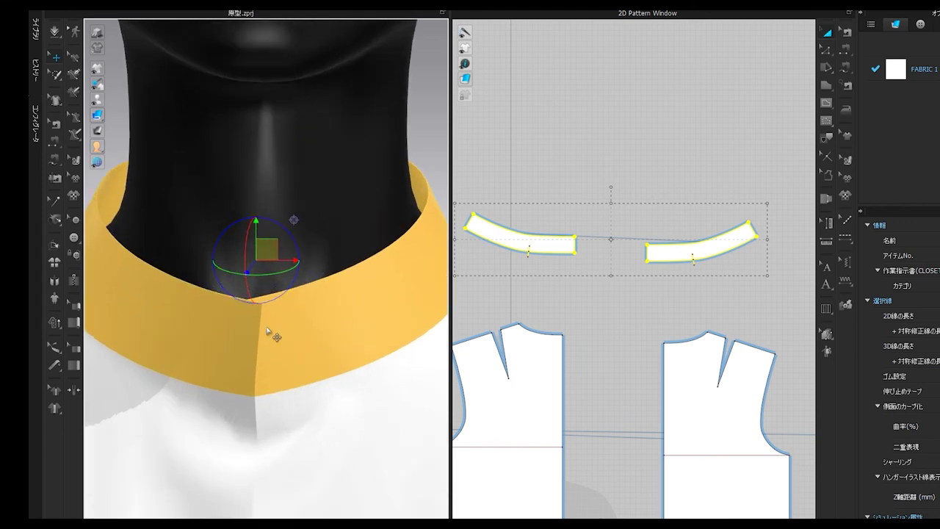
- Edit the curved collar pattern by moving its upper front corner inward to shorten the upper edge
right_click_drag(268, 332, 272, 416)
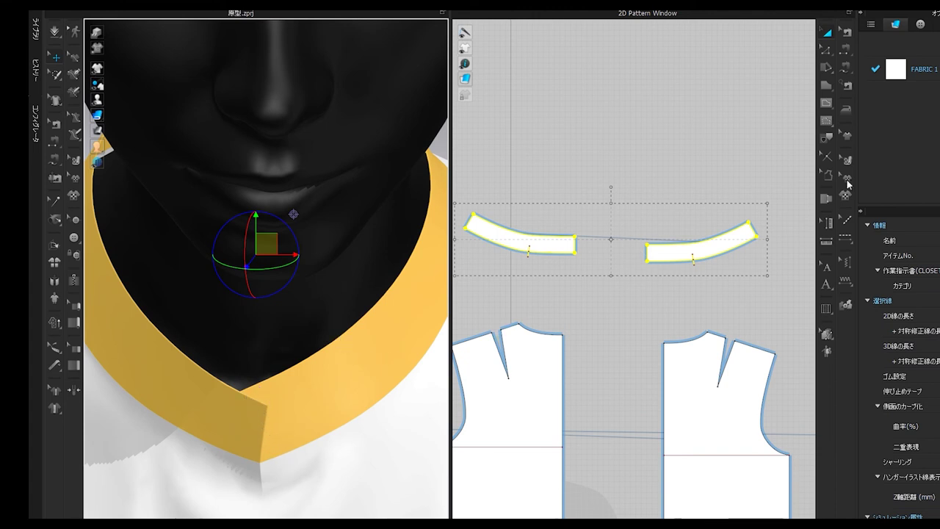
left_click(827, 50)
scroll(698, 220, "up", 6)
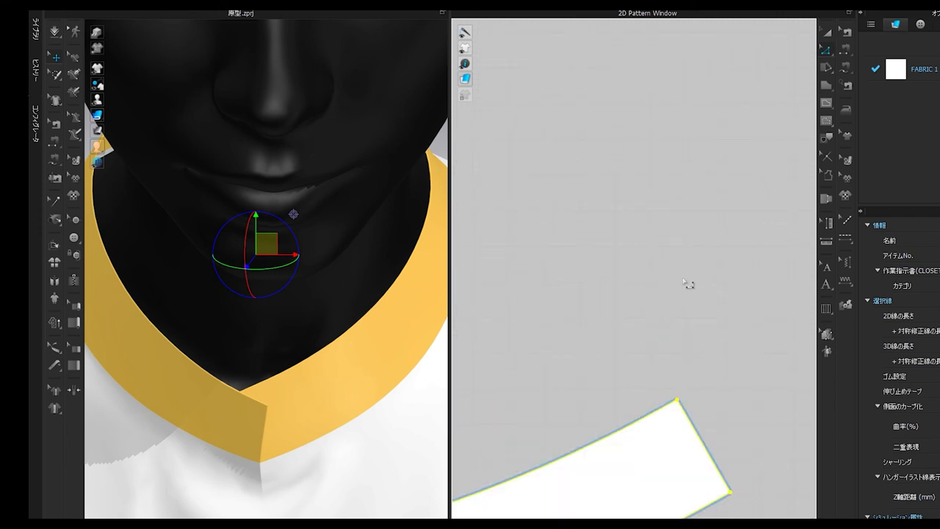
middle_click_drag(685, 283, 692, 204)
scroll(693, 251, "up", 3)
middle_click_drag(691, 303, 717, 177)
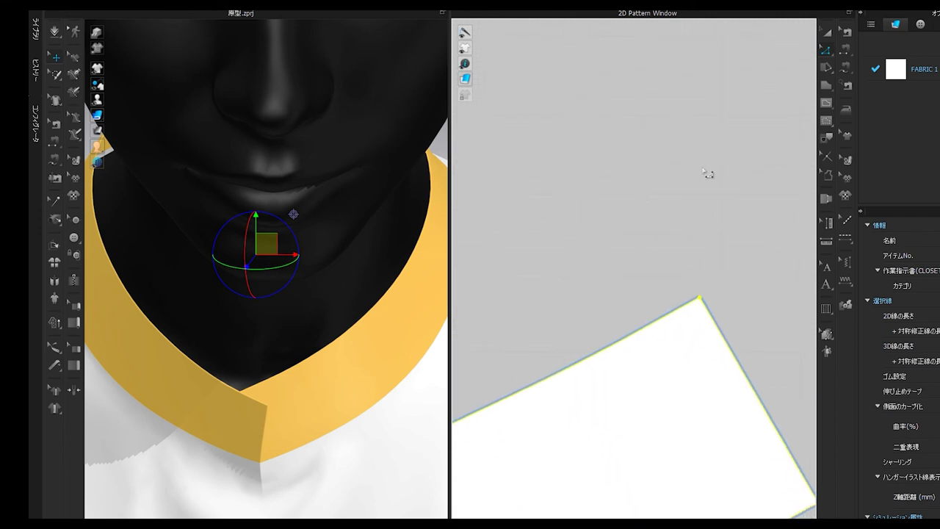
left_click(712, 301)
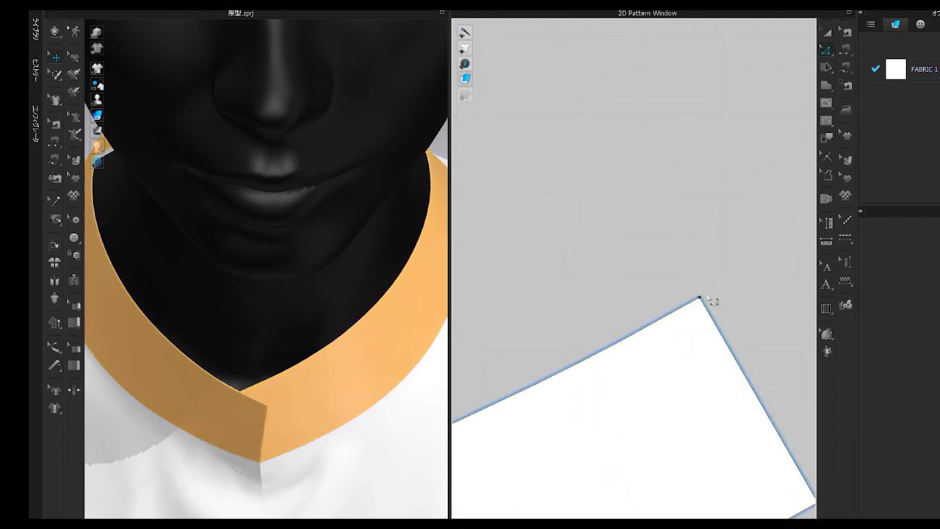
left_click(703, 301)
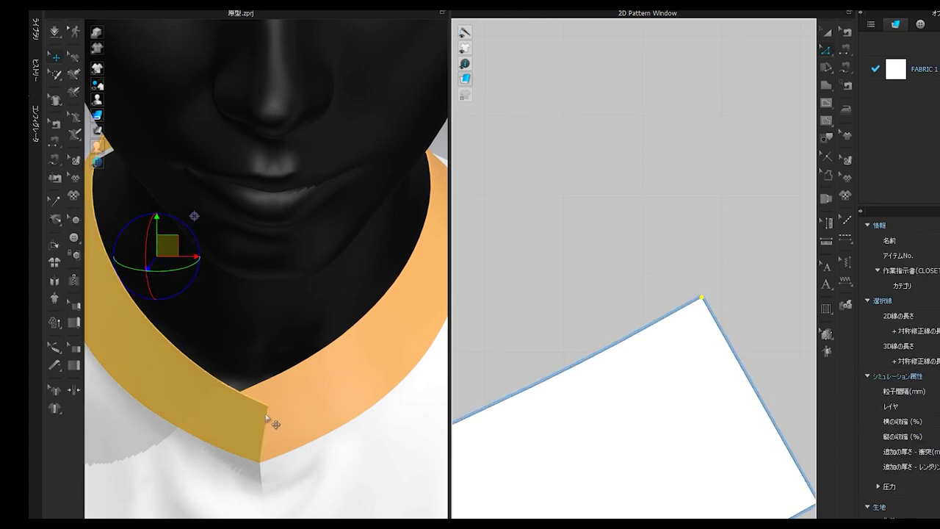
left_click_drag(705, 300, 659, 315)
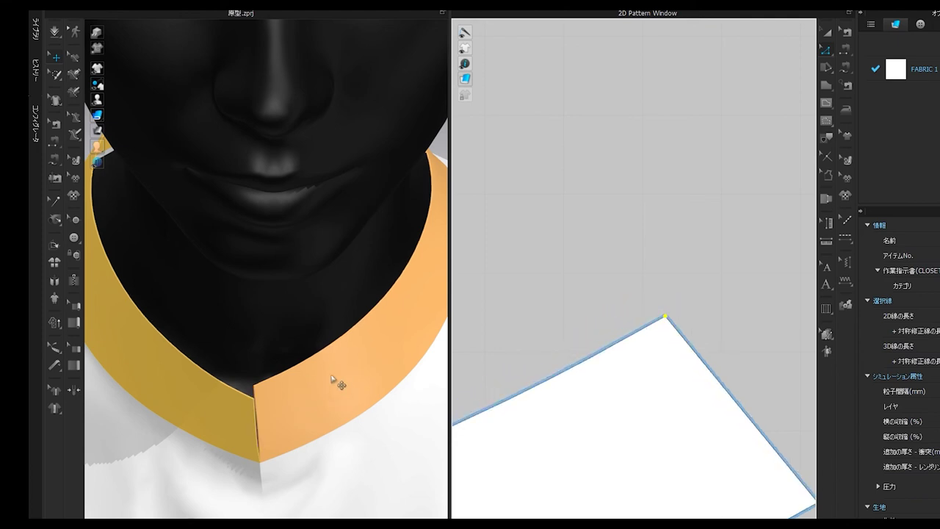
- Simulate the garment and check how the two collar fronts meet at the centre from several angles
key("space")
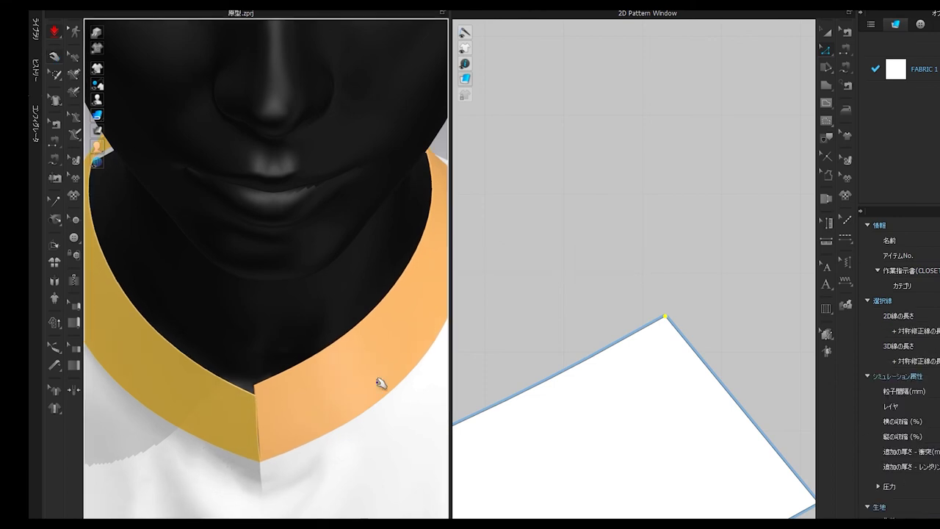
right_click_drag(379, 382, 381, 298)
scroll(373, 305, "up", 3)
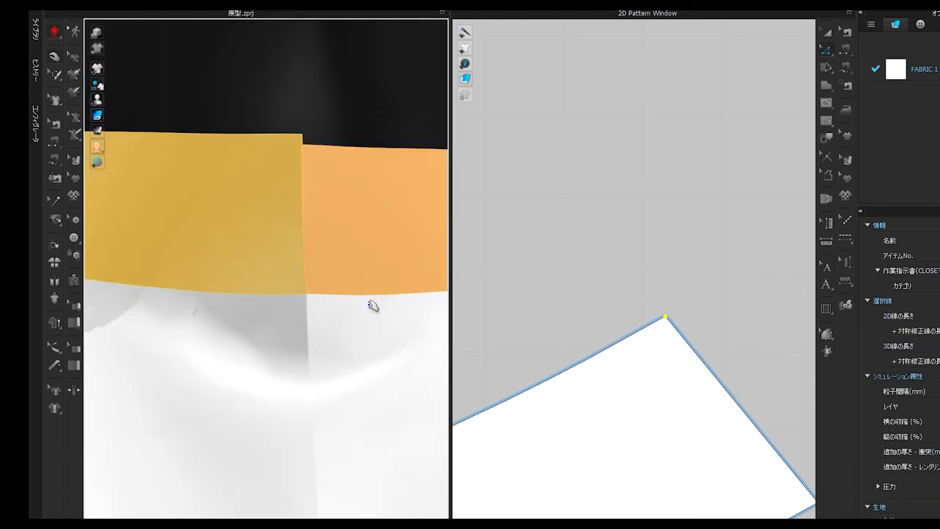
scroll(372, 305, "up", 1)
scroll(373, 305, "down", 3)
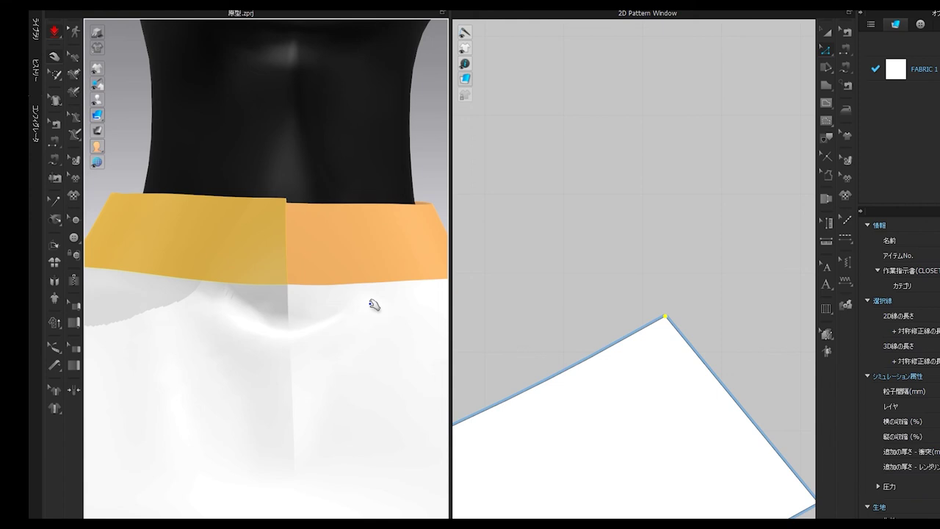
scroll(374, 311, "down", 2)
scroll(378, 276, "down", 1)
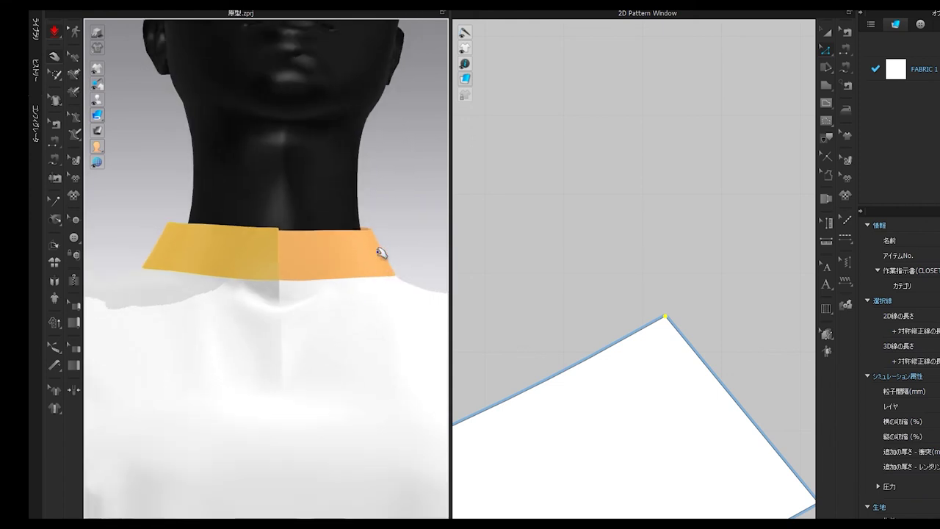
scroll(376, 241, "down", 3)
middle_click_drag(378, 258, 381, 278)
right_click_drag(381, 277, 361, 336)
scroll(443, 326, "up", 2)
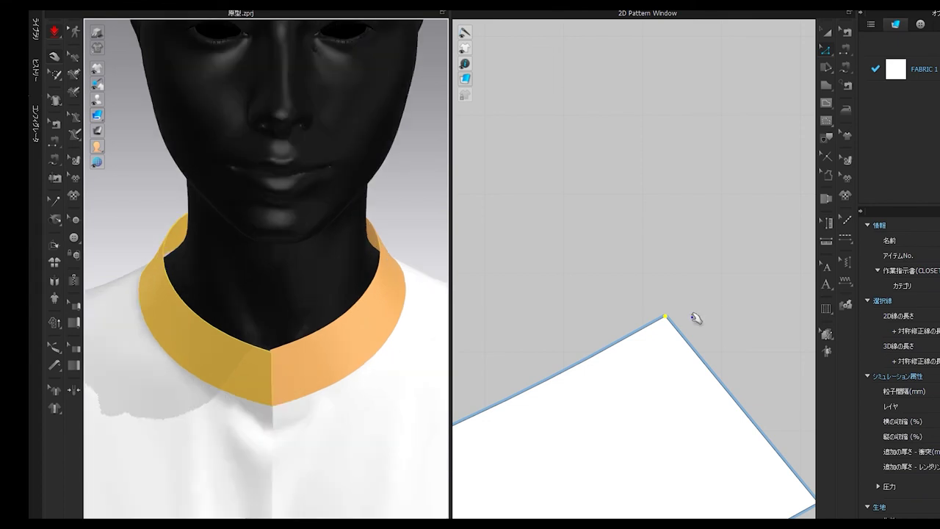
- Move the collar's upper front corner further inward to open a small V at the front, and simulate briefly
key("space")
left_click_drag(672, 324, 640, 342)
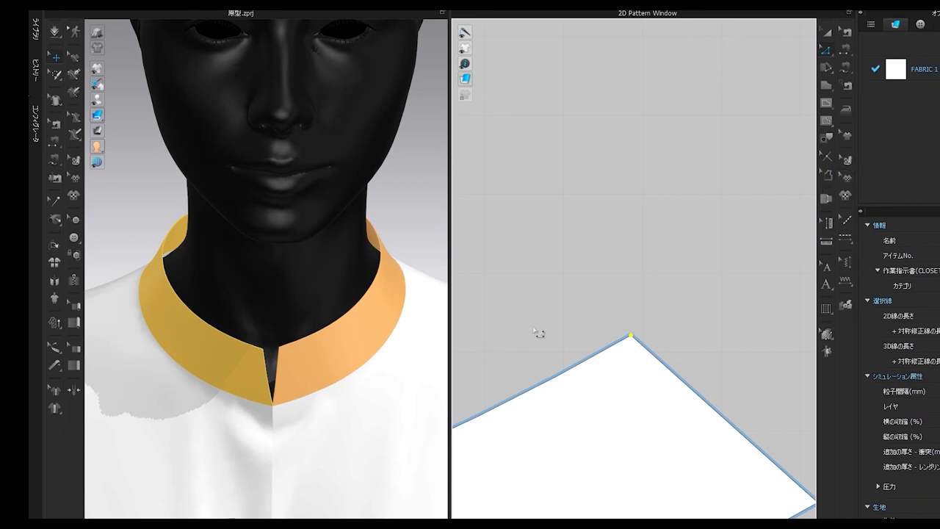
key("space")
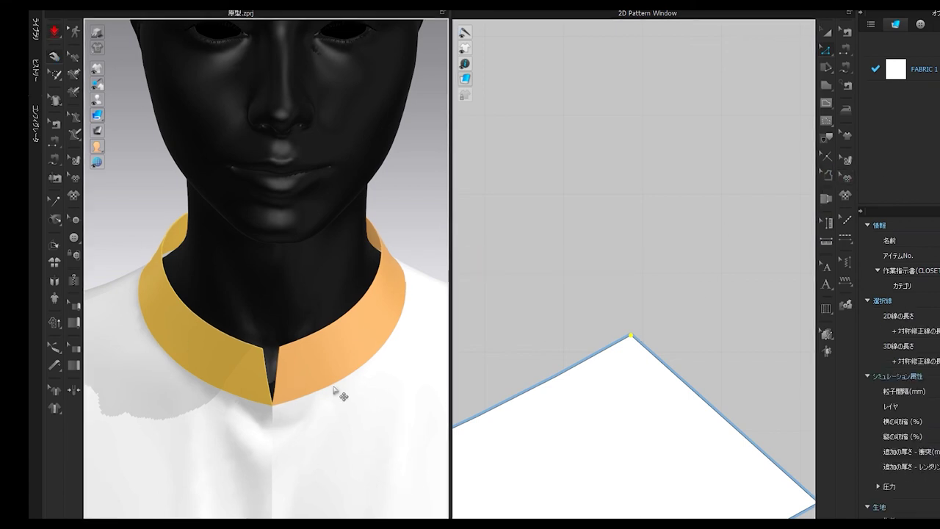
key("space")
right_click_drag(321, 432, 318, 392)
scroll(311, 418, "down", 5)
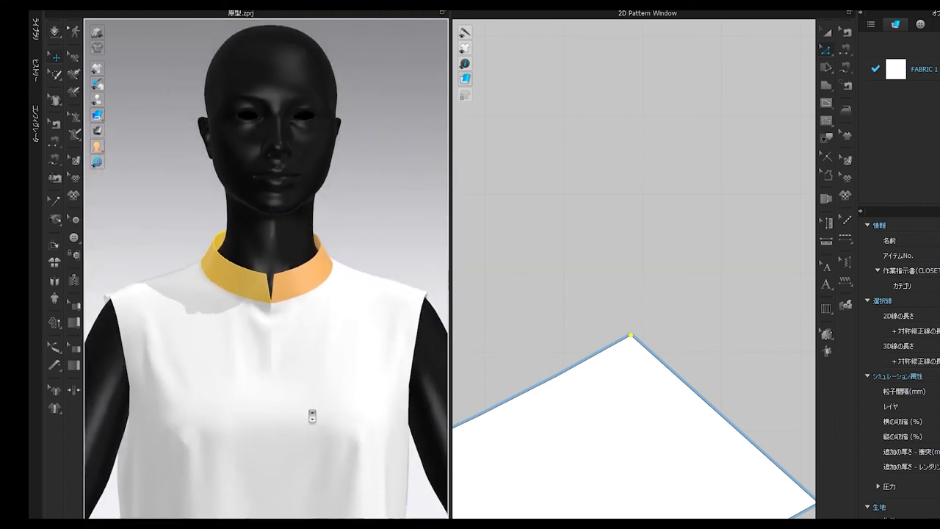
scroll(514, 430, "down", 5)
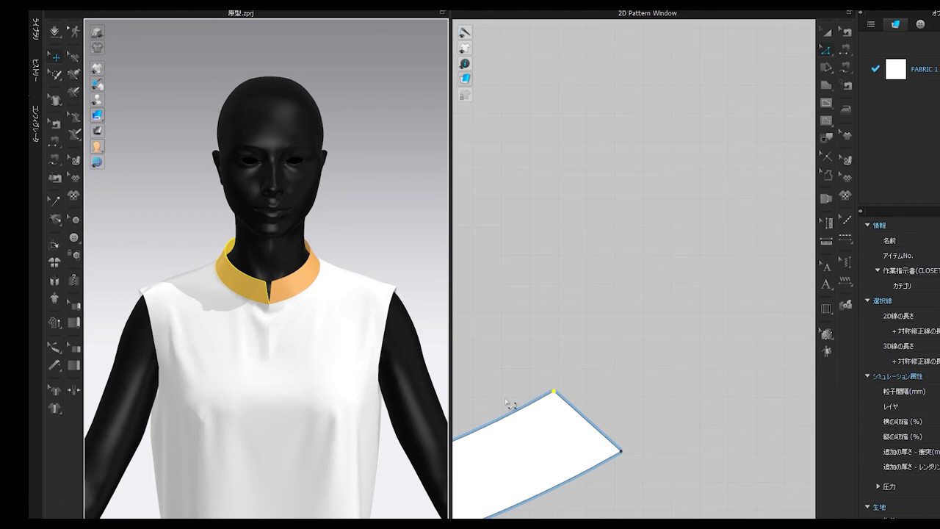
scroll(712, 364, "down", 4)
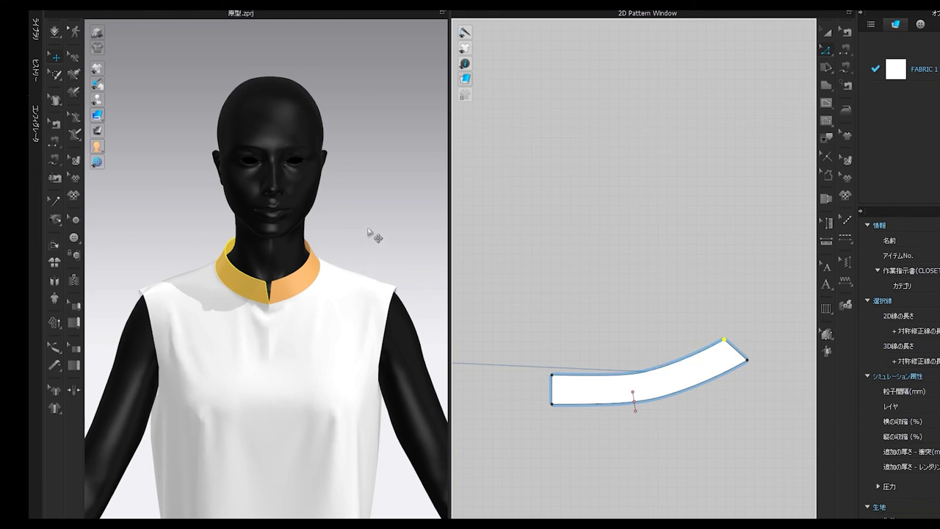
scroll(684, 326, "down", 2)
scroll(633, 207, "down", 2)
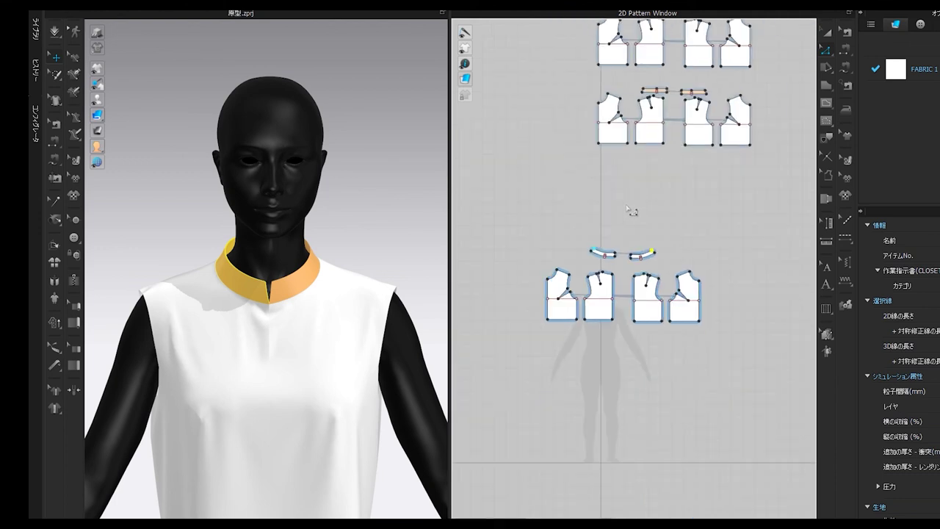
- Select all pieces of the first frozen garment copy and move it down from above the avatar to its side
left_click(824, 33)
scroll(385, 225, "down", 4)
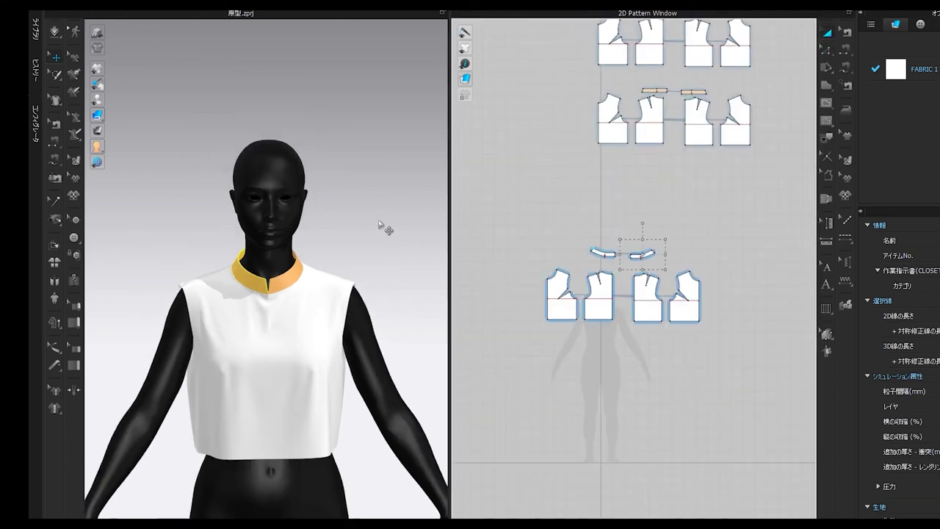
scroll(385, 223, "down", 1)
middle_click_drag(384, 224, 392, 330)
scroll(392, 329, "down", 2)
middle_click_drag(375, 257, 390, 360)
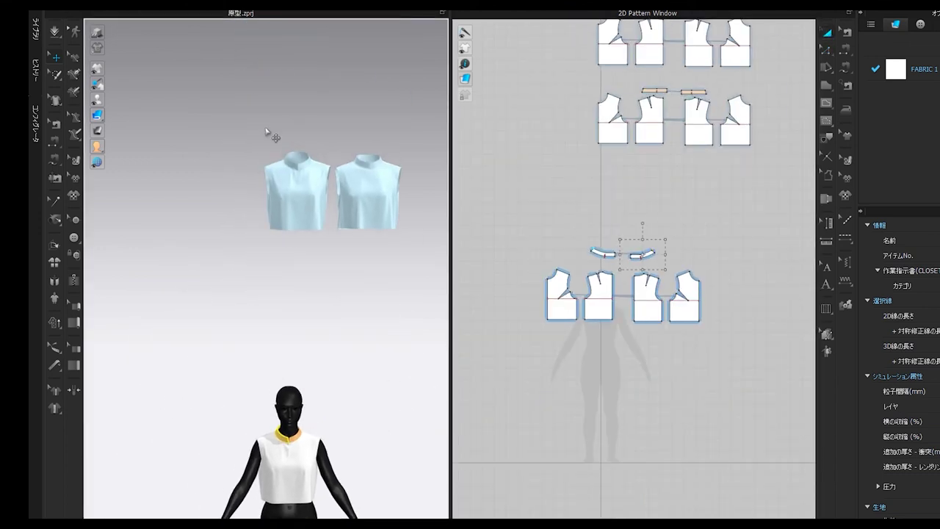
left_click(251, 109)
left_click(308, 202)
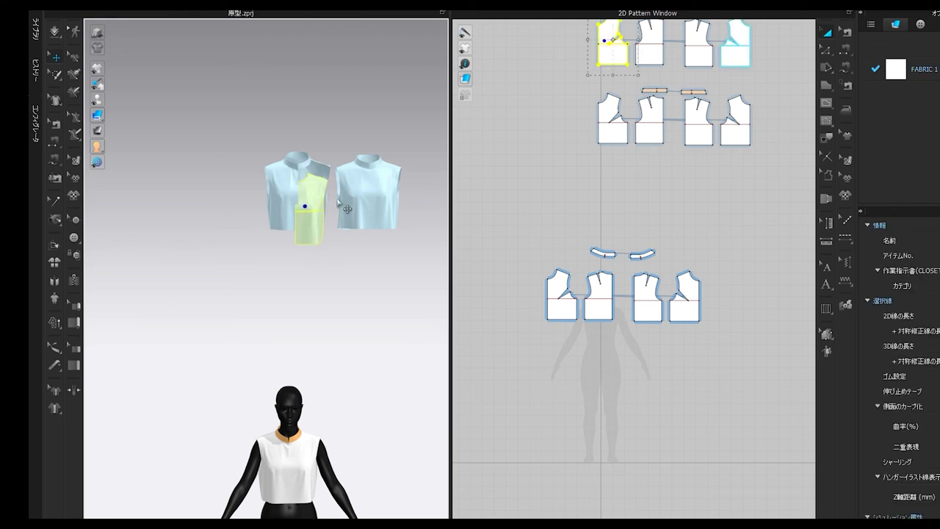
middle_click_drag(621, 215, 588, 292)
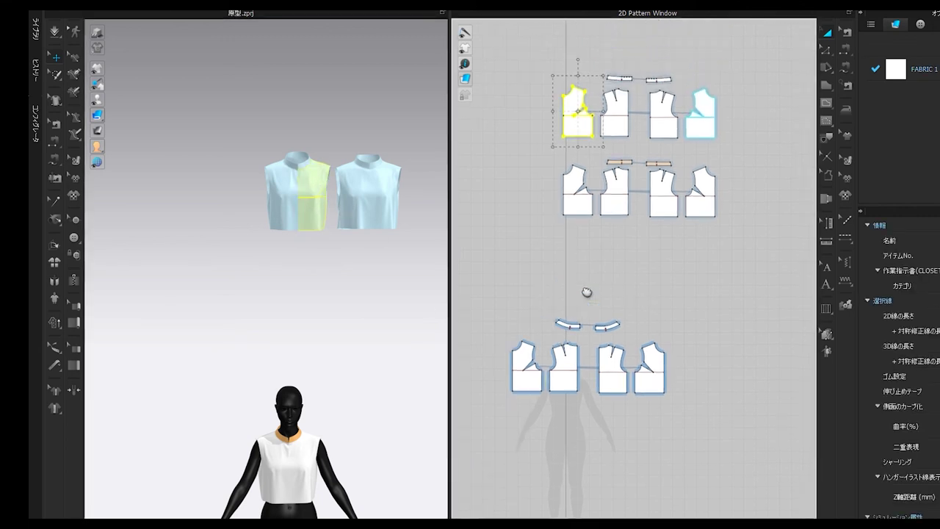
left_click_drag(538, 56, 741, 157)
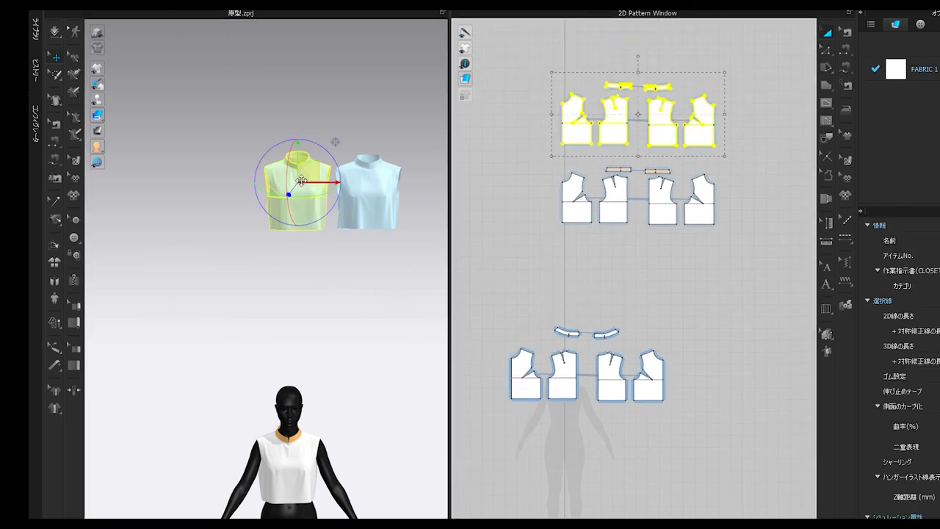
left_click_drag(286, 224, 213, 386)
middle_click_drag(223, 385, 281, 233)
left_click_drag(270, 232, 288, 299)
- Align the first copy with the worn garment in depth and height, and place it directly beside the avatar's right shoulder
right_click_drag(305, 324, 421, 333)
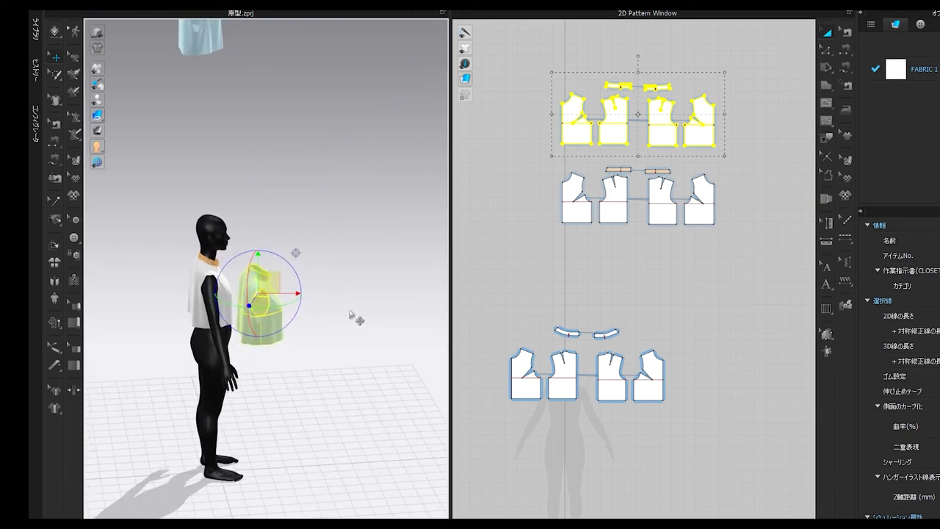
key("2")
key("3")
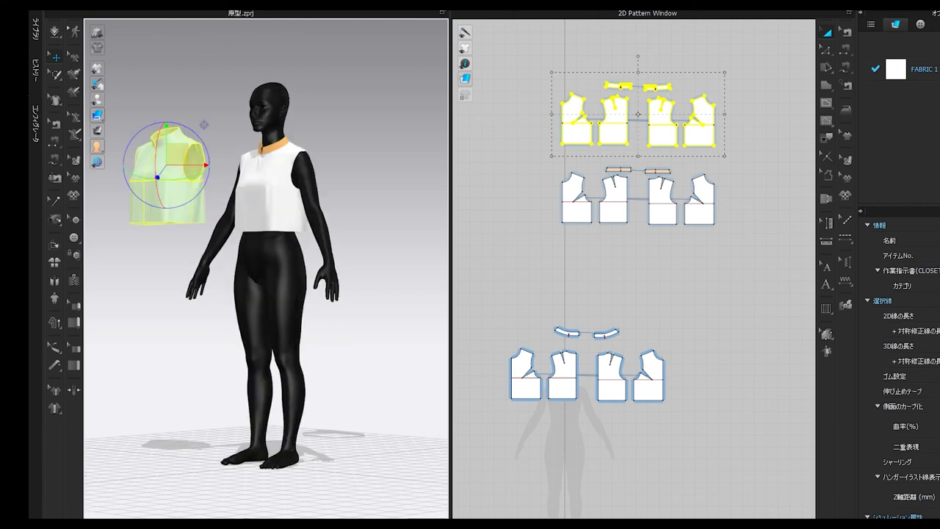
key("6")
key("4")
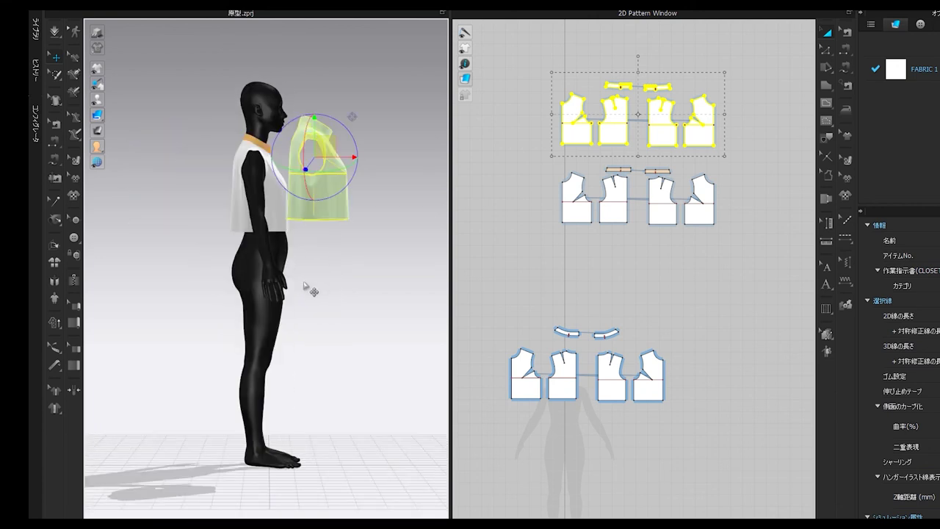
left_click_drag(315, 155, 256, 175)
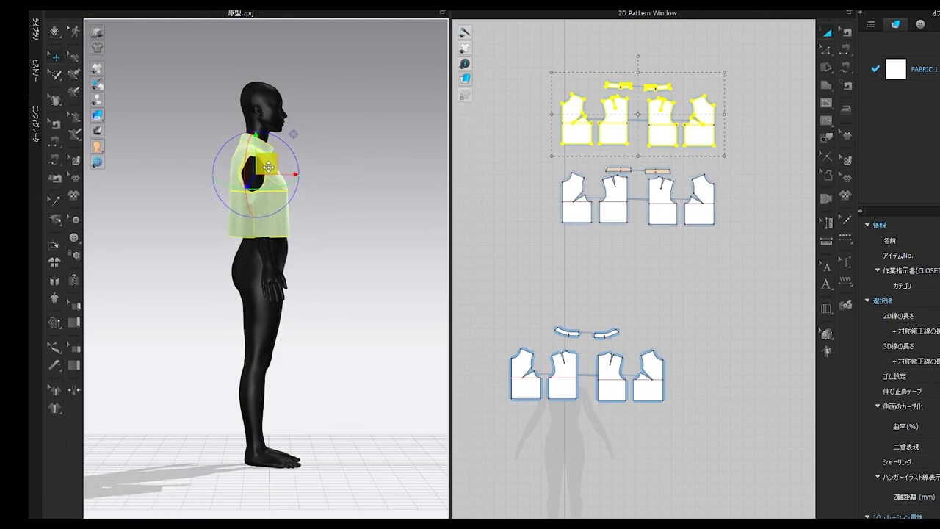
key("2")
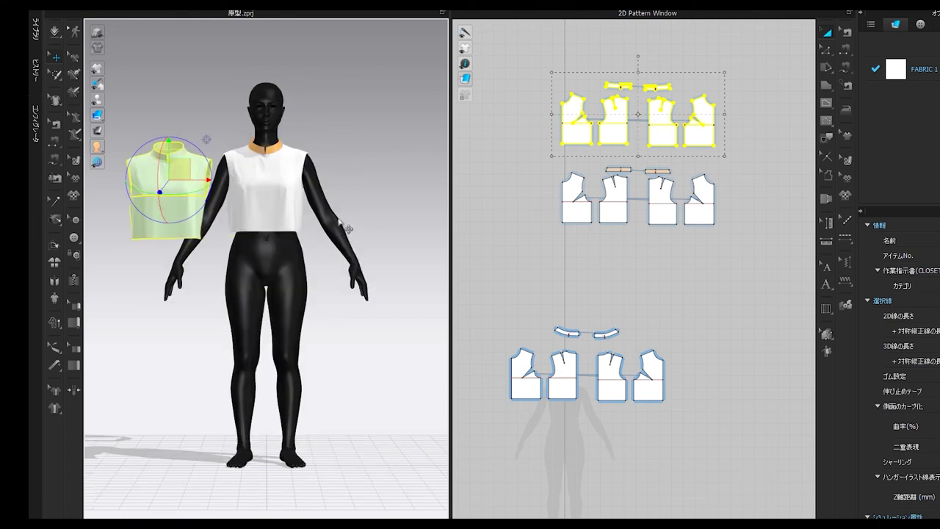
left_click_drag(178, 169, 231, 163)
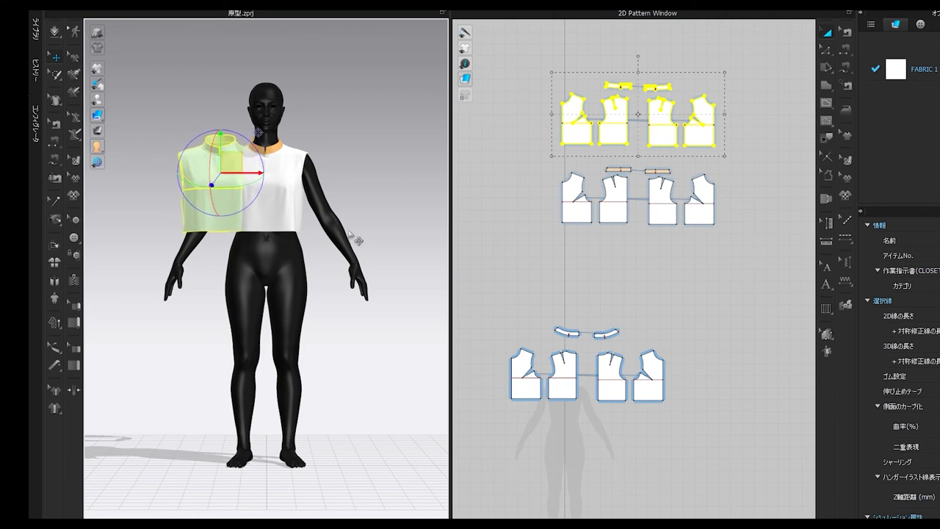
- Select the second frozen garment copy and place it at the same height against the other side of the worn garment
left_click_drag(722, 251, 542, 167)
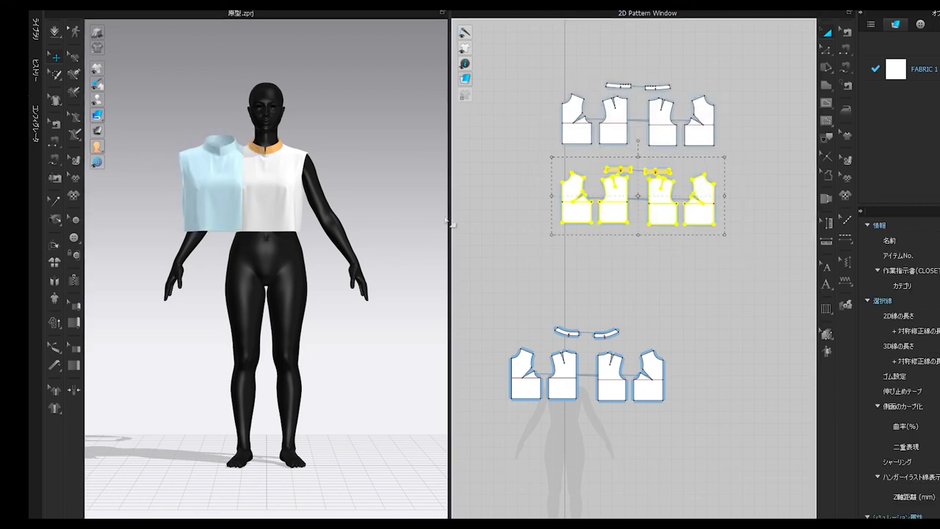
scroll(333, 240, "down", 4)
left_click_drag(308, 103, 325, 263)
right_click_drag(326, 263, 329, 293)
scroll(331, 293, "up", 5)
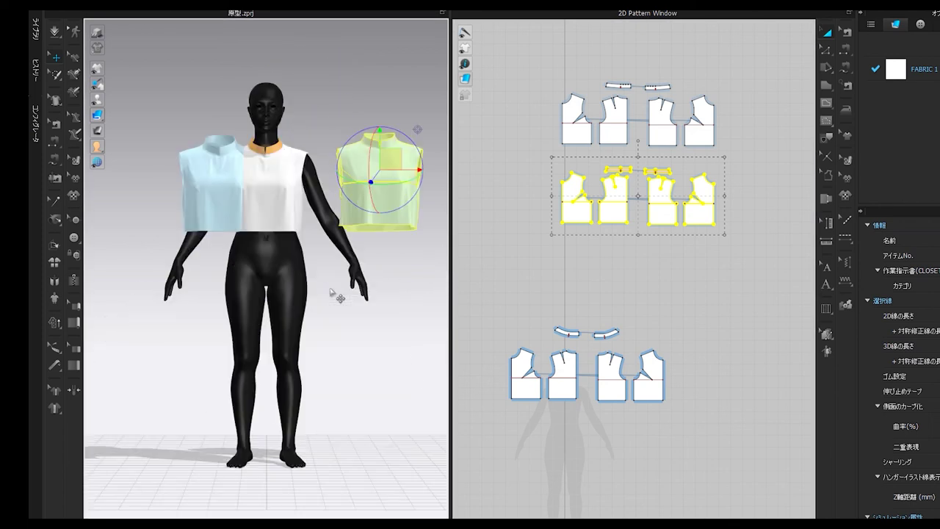
left_click_drag(389, 160, 315, 162)
scroll(315, 162, "up", 6)
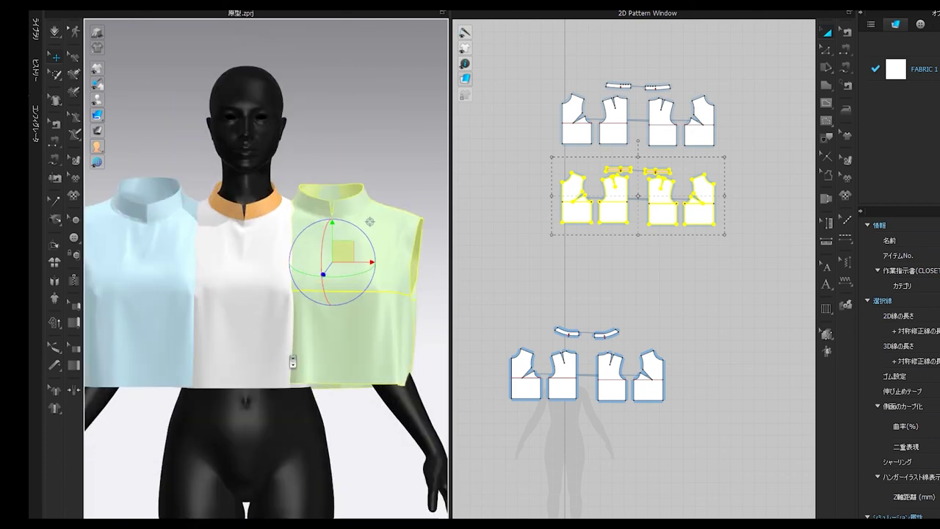
- Unfreeze both garment copies together and compare the three collars side by side
left_click_drag(752, 274, 531, 60)
right_click(608, 139)
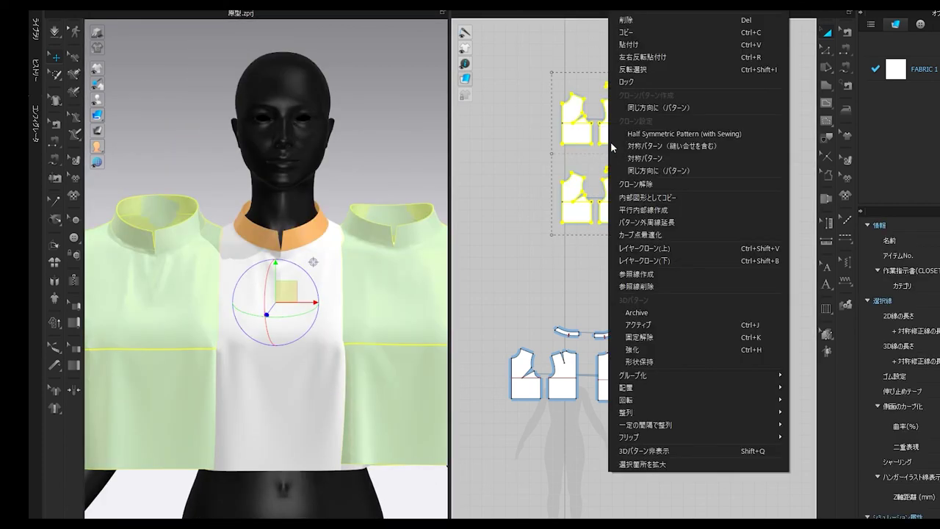
left_click(630, 340)
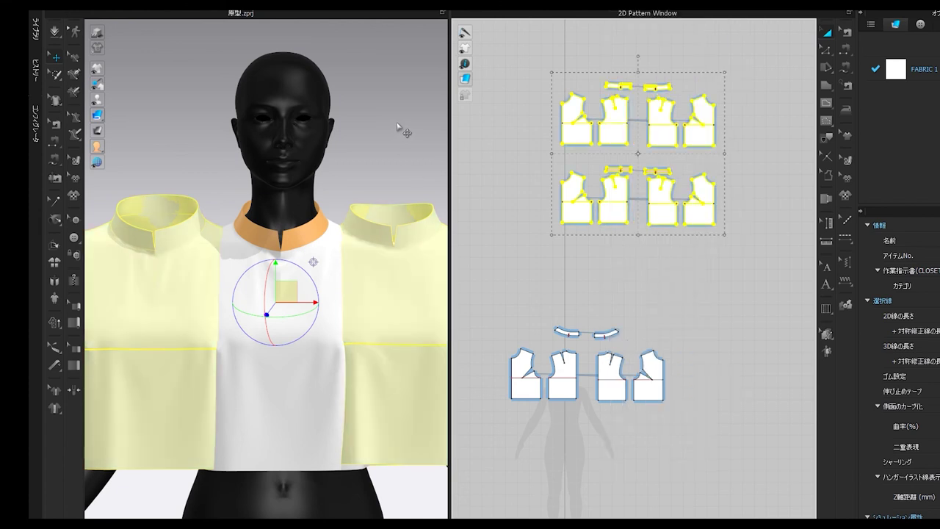
left_click(433, 133)
key("space")
scroll(301, 334, "up", 2)
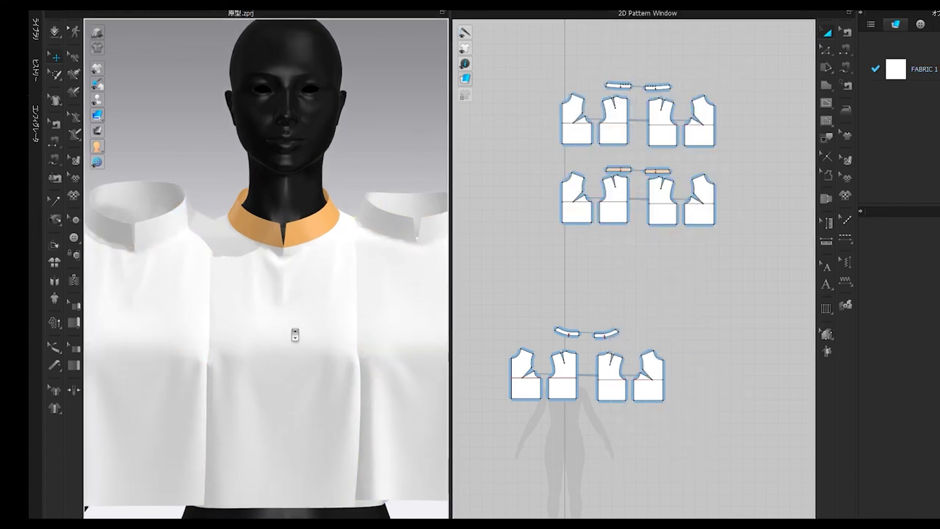
scroll(301, 334, "up", 1)
scroll(305, 335, "down", 1)
scroll(313, 353, "down", 2)
middle_click_drag(308, 378, 276, 430)
- Move the two garment copies in closer to the worn garment, selecting each copy's full set of pattern pieces and shifting it inward
left_click_drag(533, 50, 756, 156)
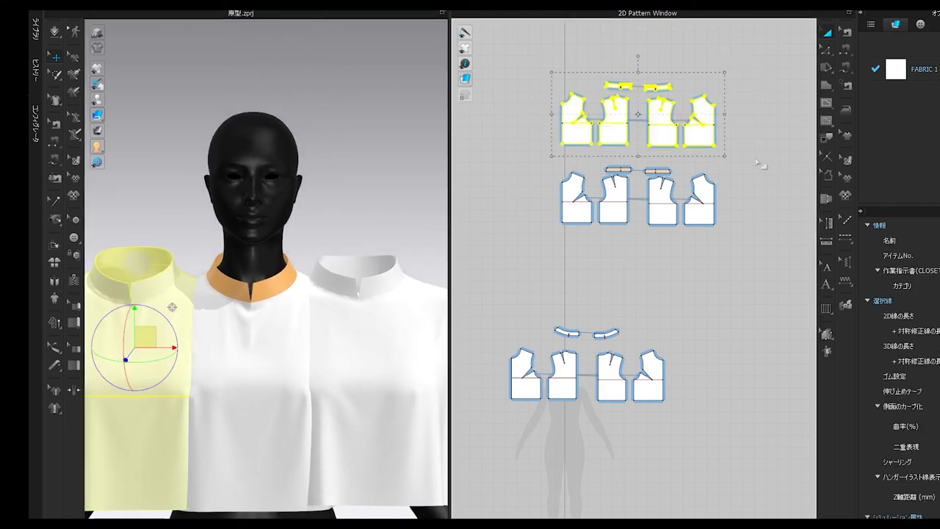
left_click_drag(145, 337, 168, 337)
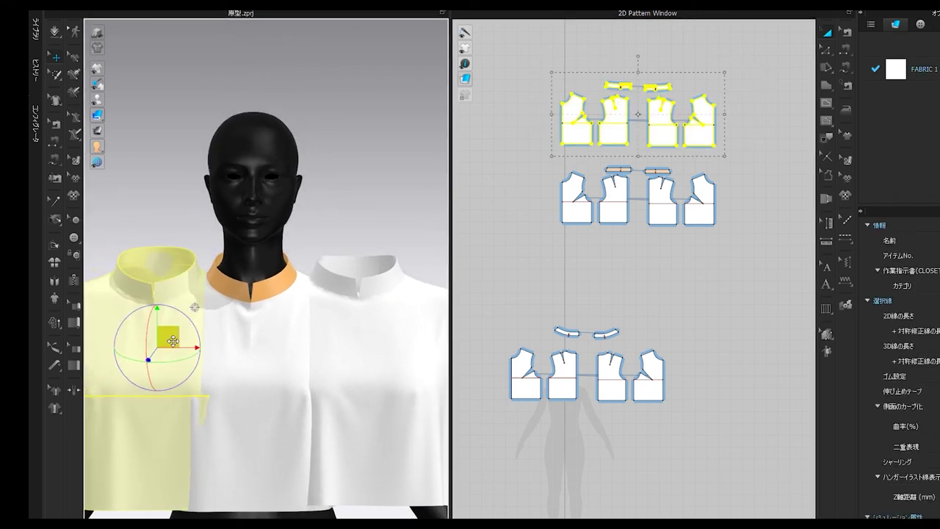
left_click_drag(526, 153, 722, 252)
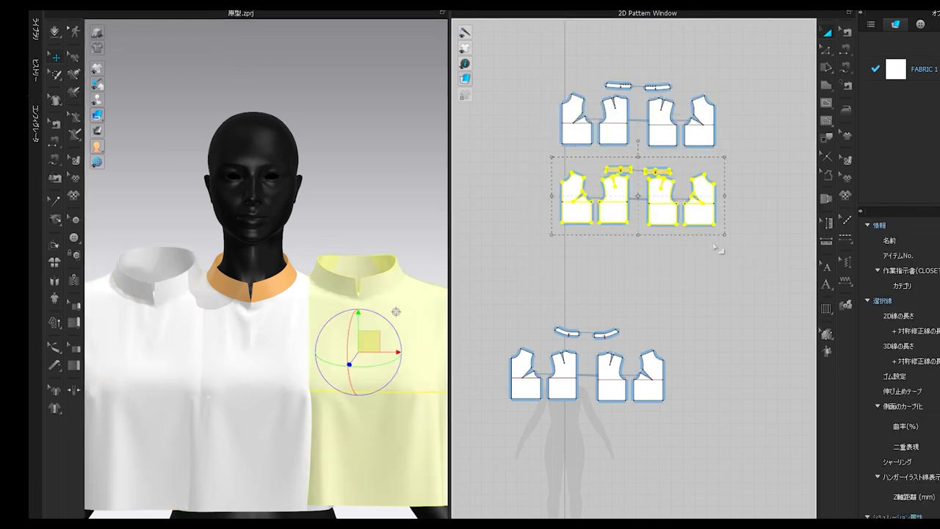
left_click_drag(370, 342, 364, 339)
- Hide the avatar and enlarge the 3D view so that only the three garments are shown
mouse_move(98, 101)
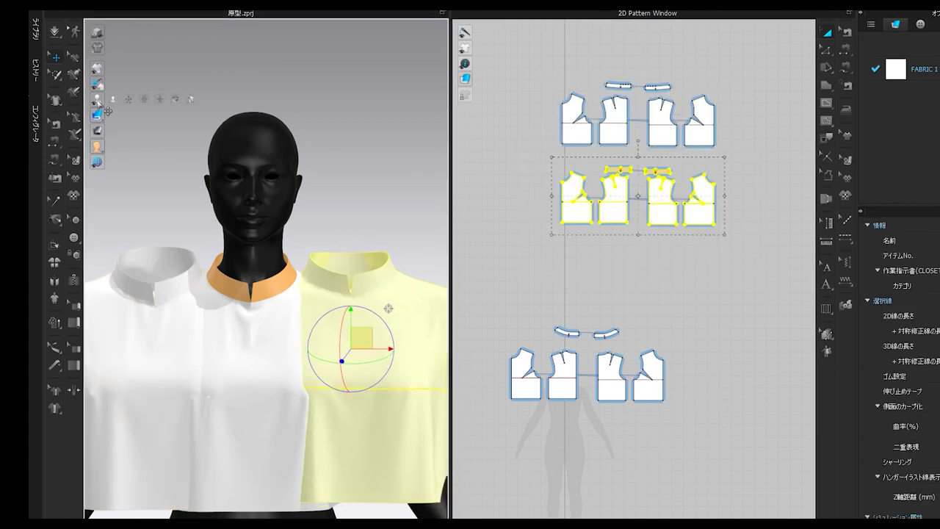
left_click(129, 100)
scroll(252, 398, "up", 3)
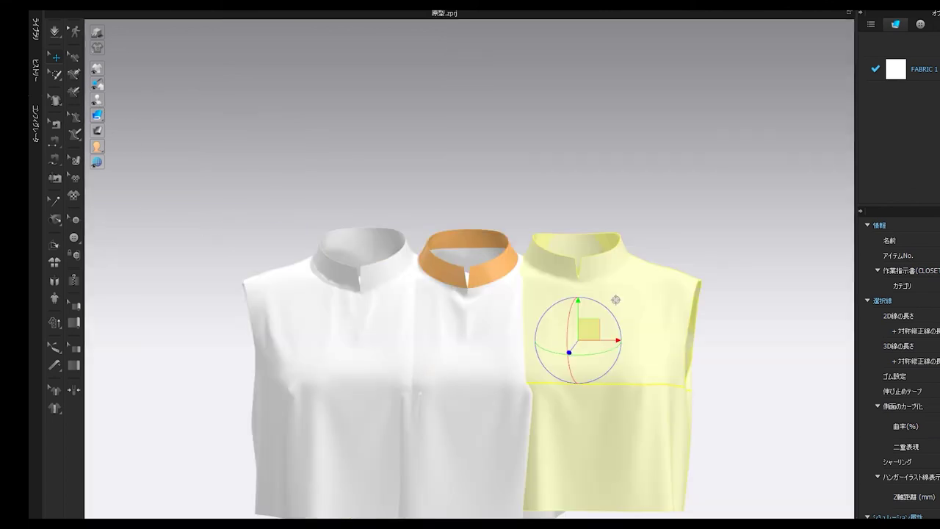
- Deselect the garment copy and compare the shape and neck opening of the three collars from the front and slightly above
scroll(477, 499, "up", 5)
middle_click_drag(509, 480, 500, 494)
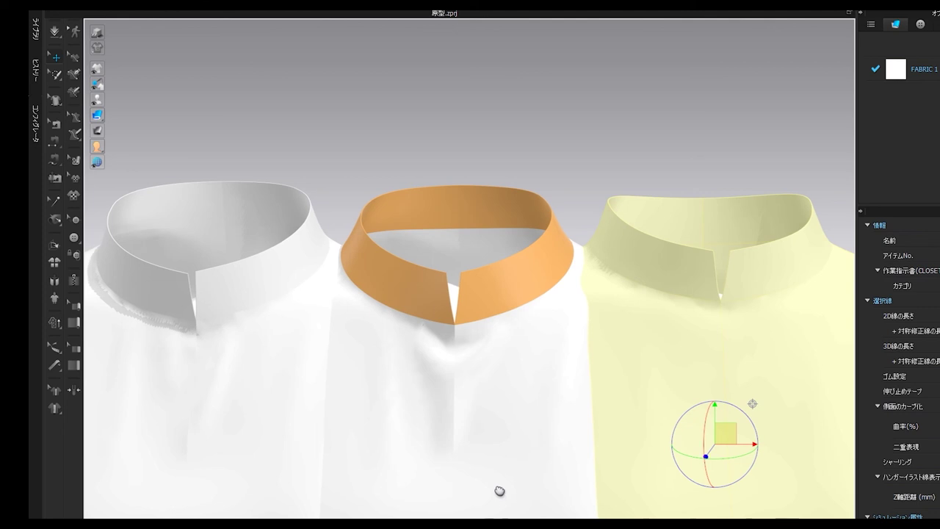
right_click_drag(499, 489, 494, 457)
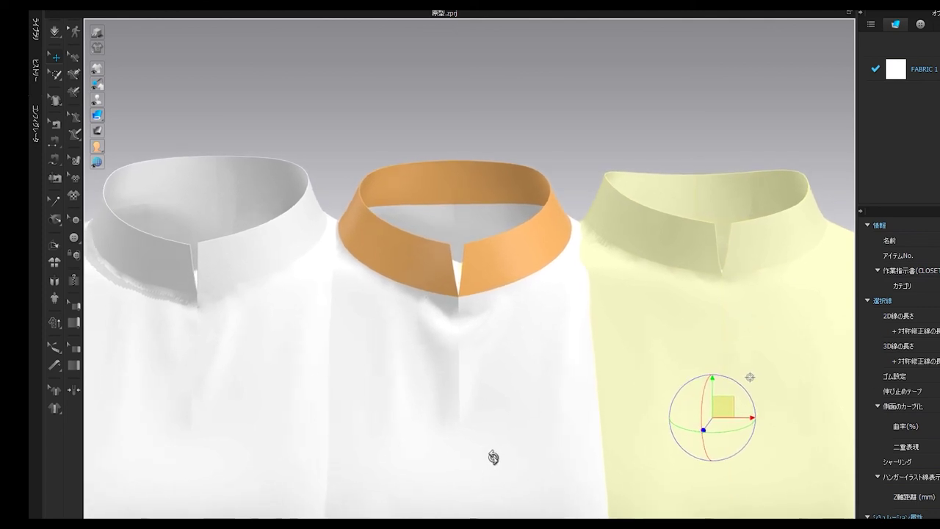
left_click(596, 165)
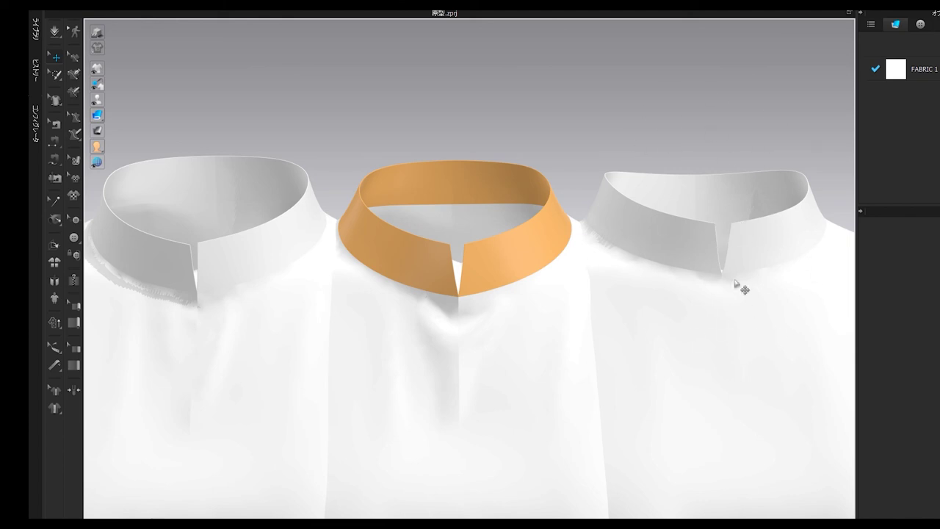
right_click_drag(735, 282, 734, 298)
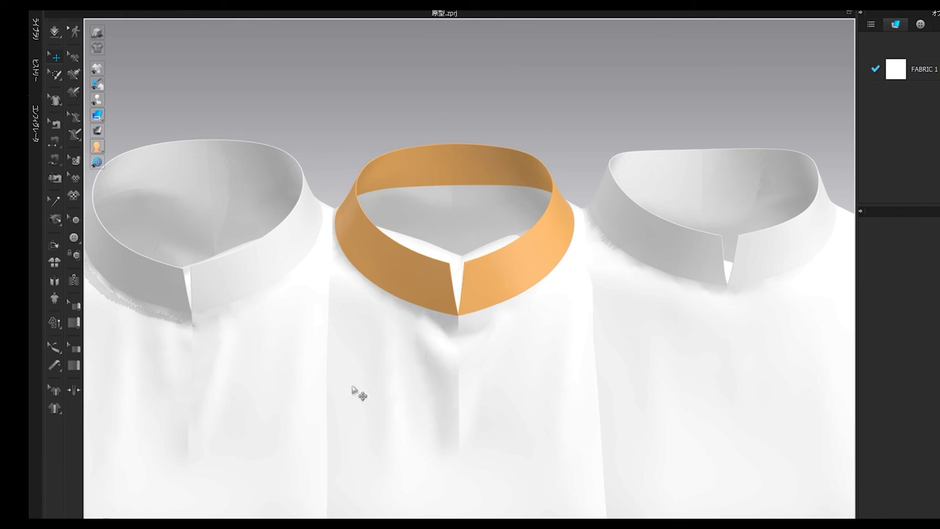
middle_click_drag(353, 390, 422, 388)
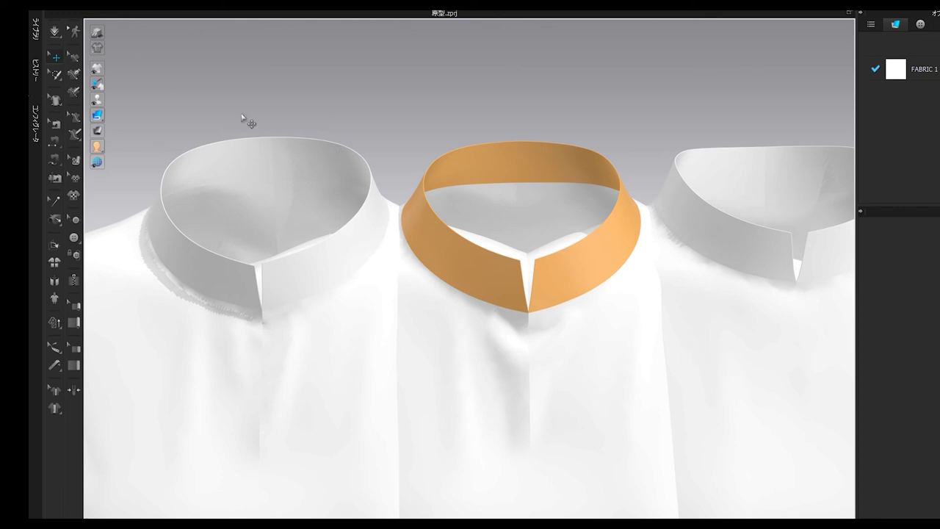
middle_click_drag(457, 378, 414, 384)
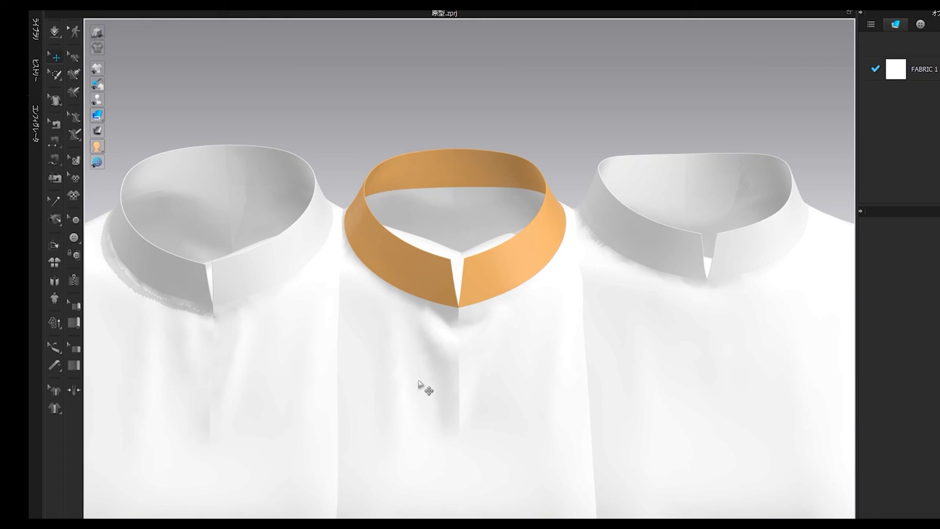